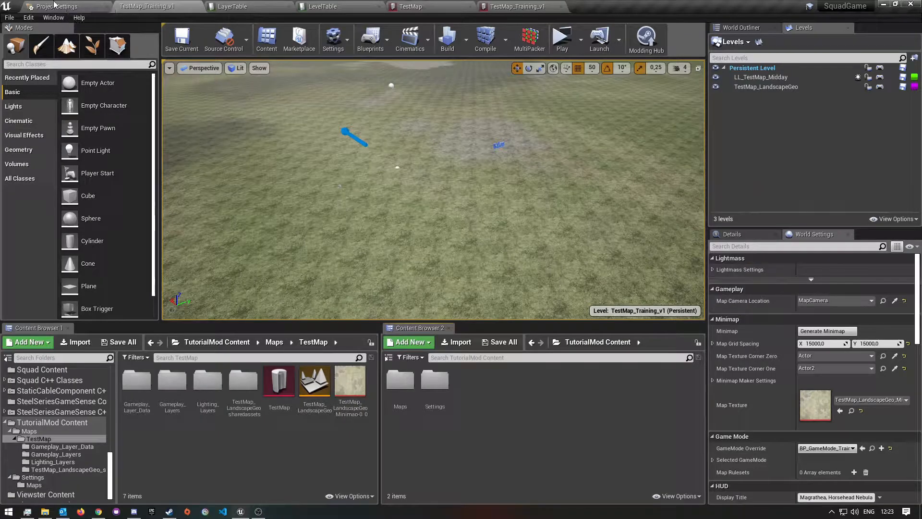
- Open the project's Asset Manager settings and collapse all entries under Primary Asset Types to Scan
left_click(50, 6)
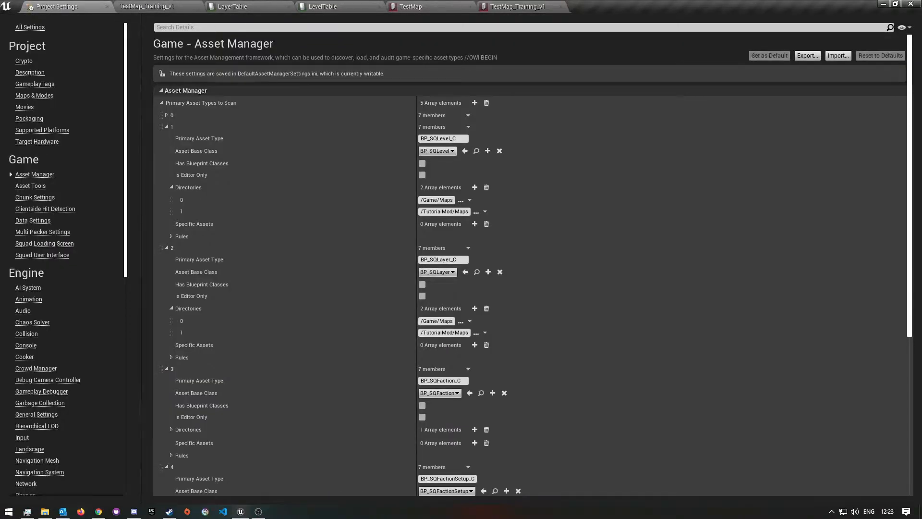
left_click(197, 5)
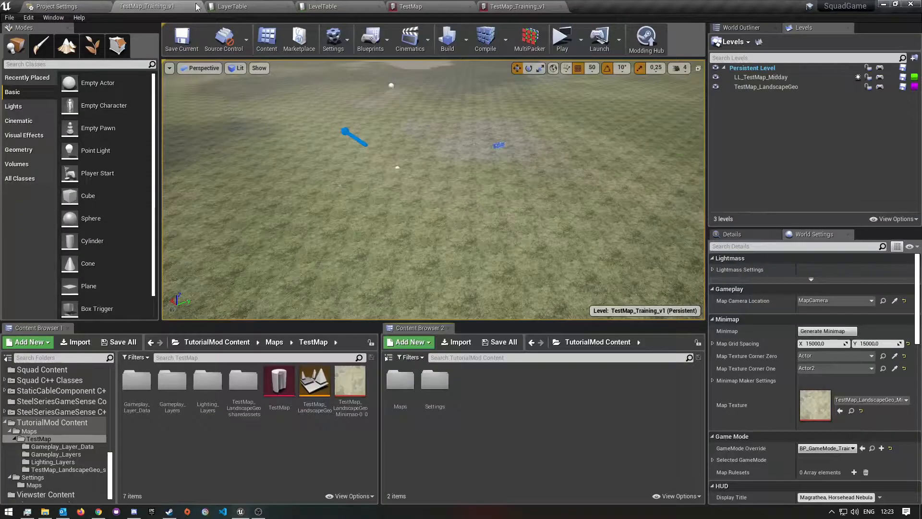
left_click(28, 18)
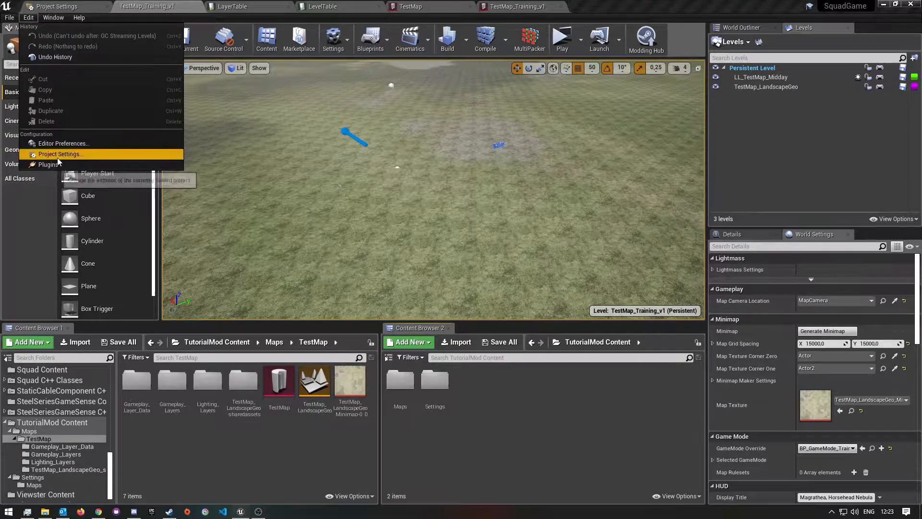
left_click(67, 6)
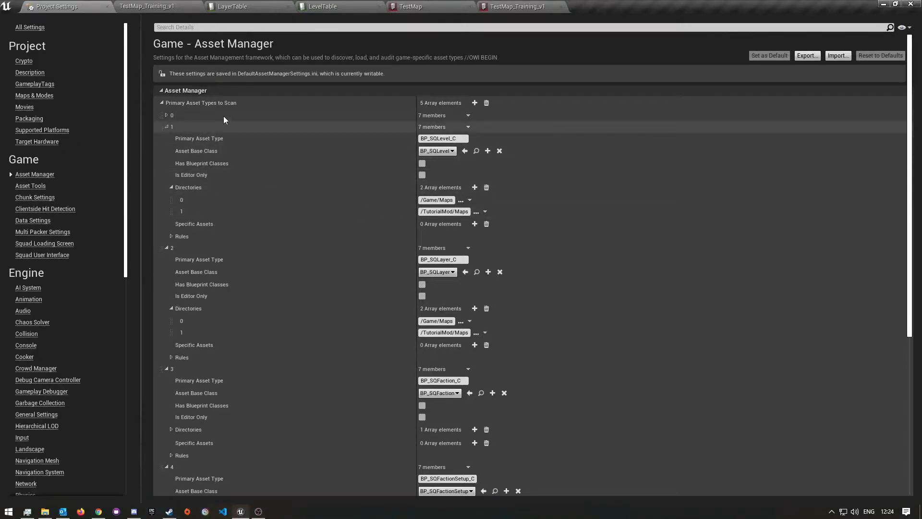
right_click(194, 105)
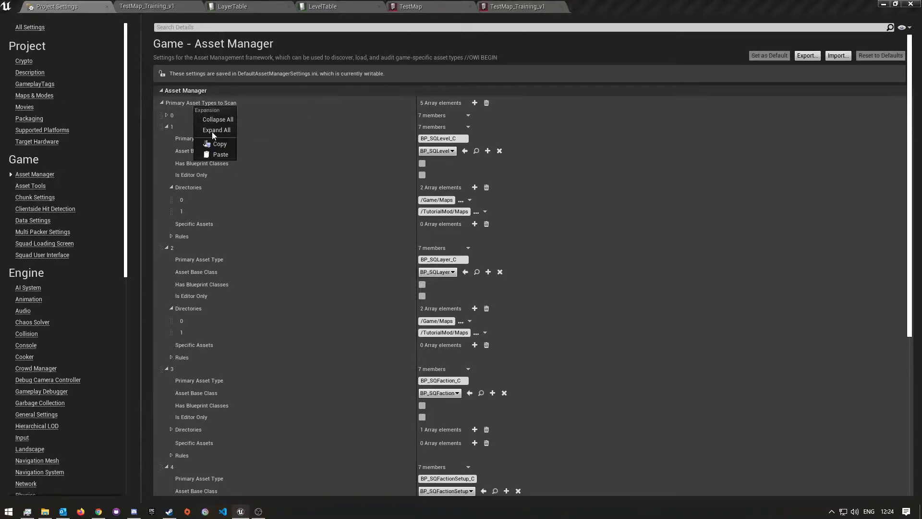
left_click(219, 120)
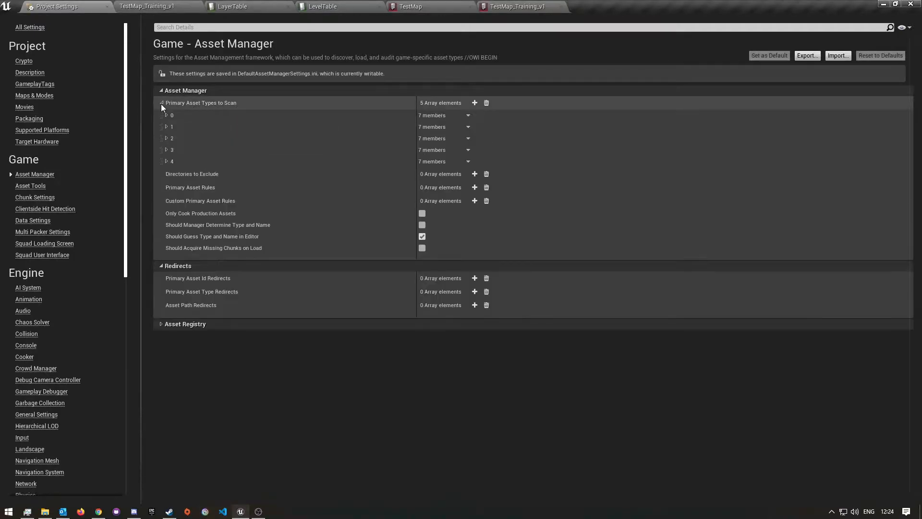
- Expand Primary Asset Types 1 to 4 and show the directories scanned for BP_SQLevel_C and BP_SQLayer_C
left_click(166, 161)
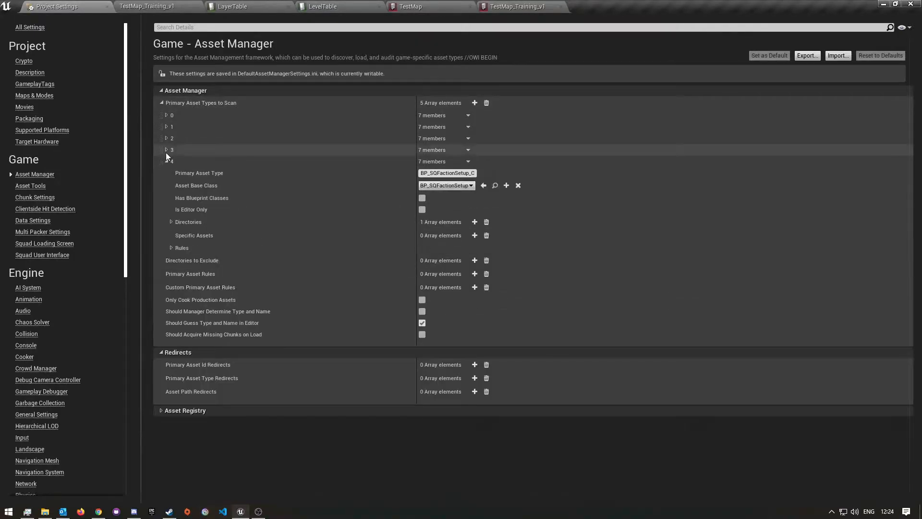
left_click(166, 160)
left_click(166, 161)
left_click(166, 150)
left_click(167, 138)
left_click(167, 127)
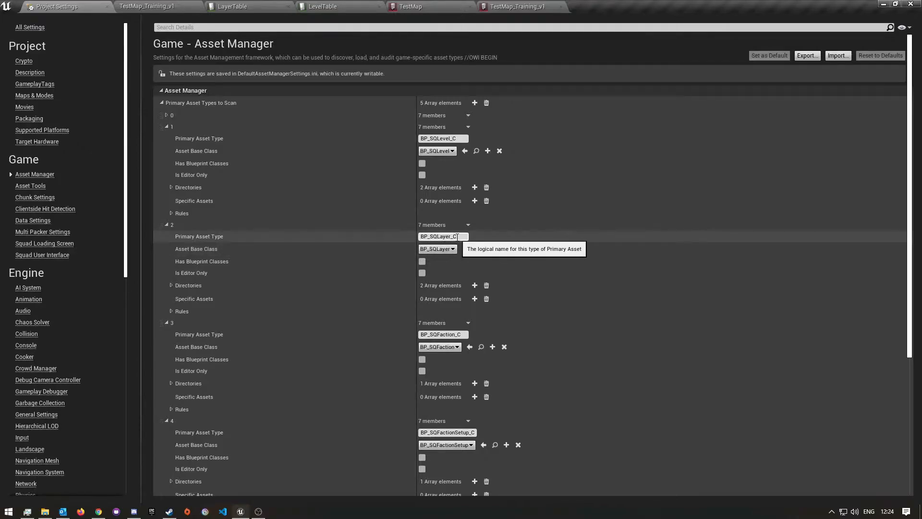
left_click(171, 285)
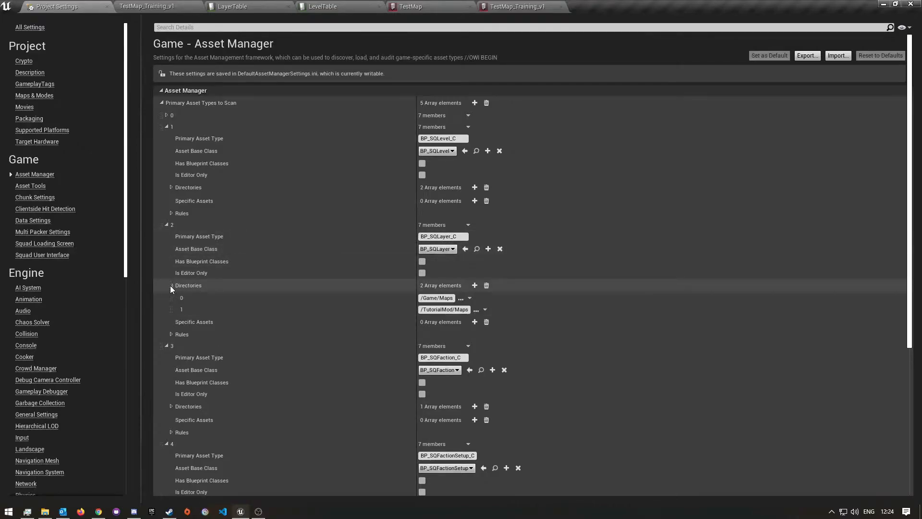
left_click(171, 188)
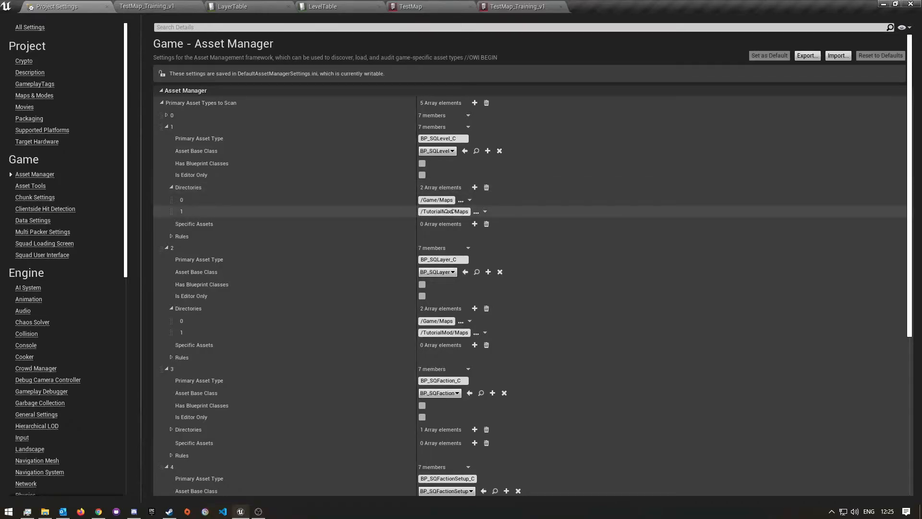
- Browse the folder choices for the second BP_SQLevel_C directory down to Maps under TutorialMod Content, then dismiss them
left_click(476, 212)
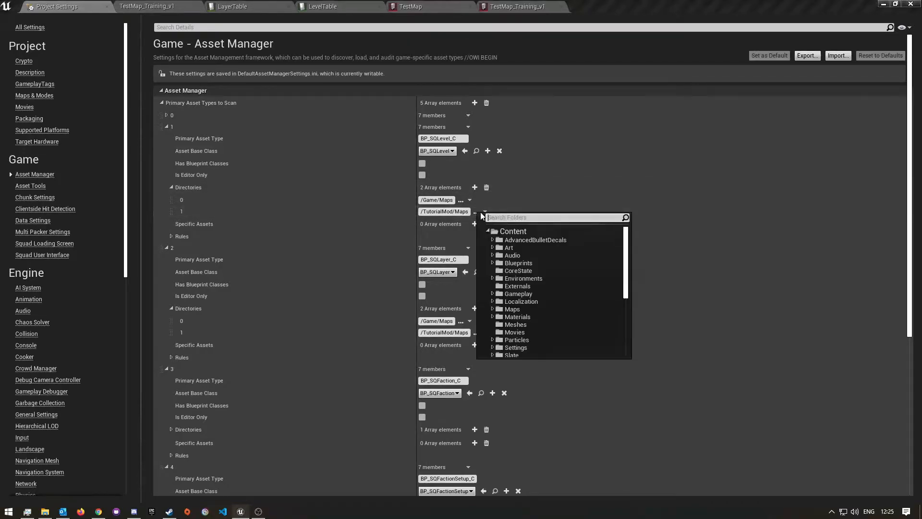
scroll(546, 301, "down", 3)
scroll(547, 300, "down", 3)
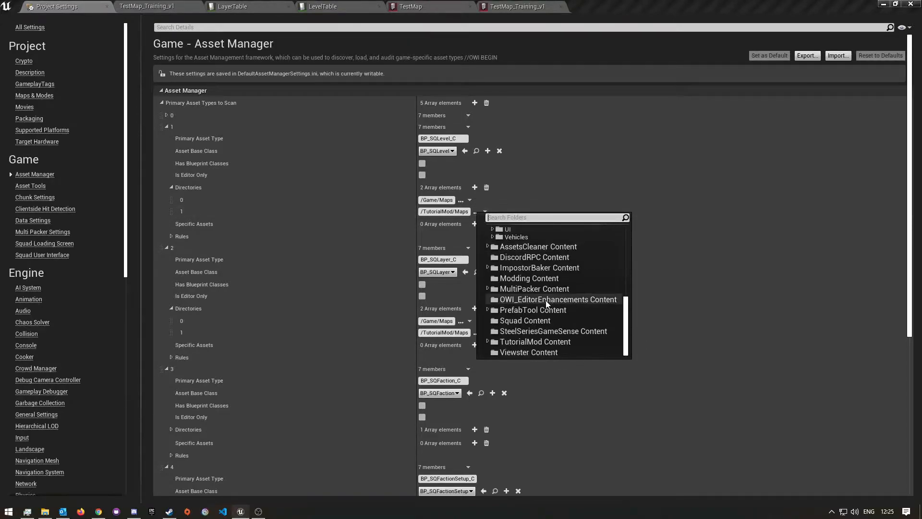
left_click(487, 341)
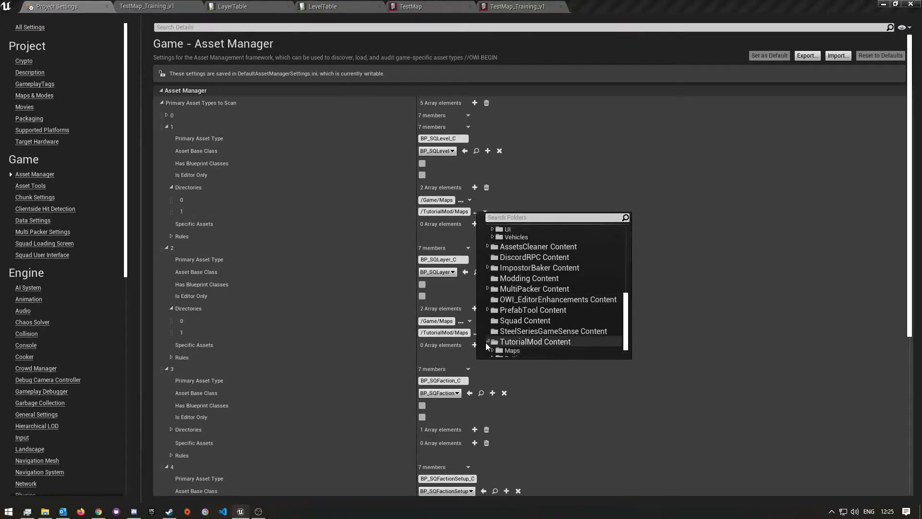
scroll(560, 328, "down", 1)
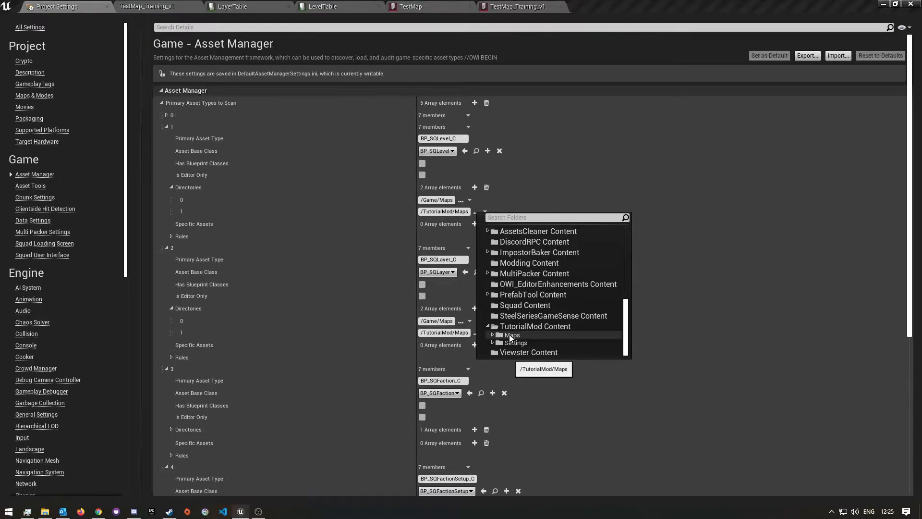
left_click(618, 172)
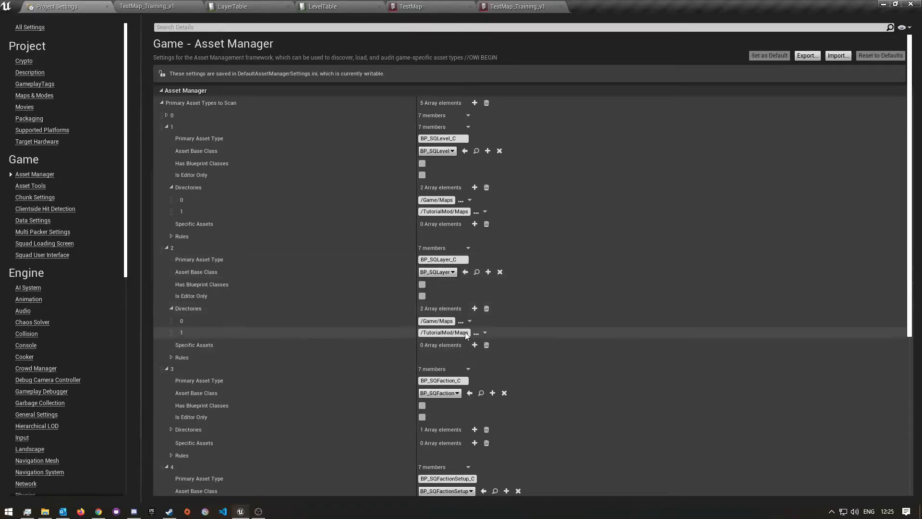
- Check the second BP_SQLayer_C directory path and collapse the BP_SQFaction_C and BP_SQFactionSetup_C entries
left_click_drag(425, 332, 463, 333)
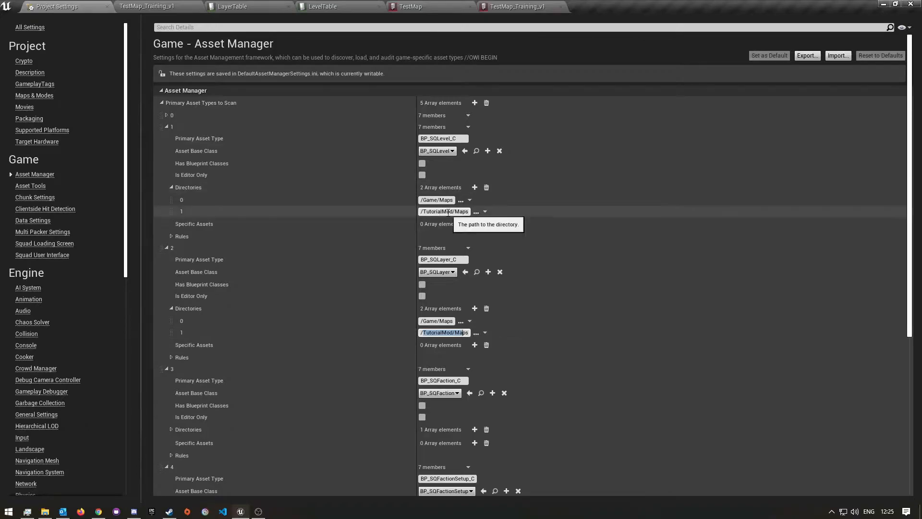
scroll(727, 326, "down", 5)
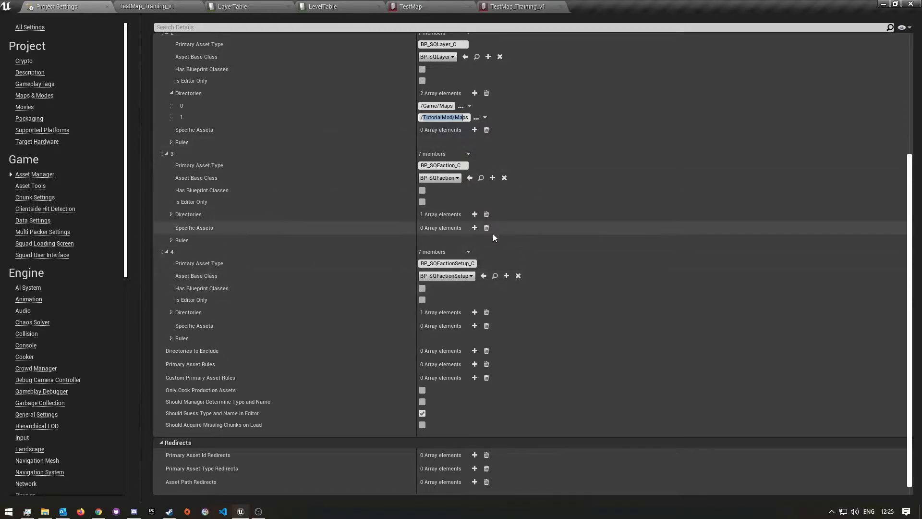
left_click(167, 154)
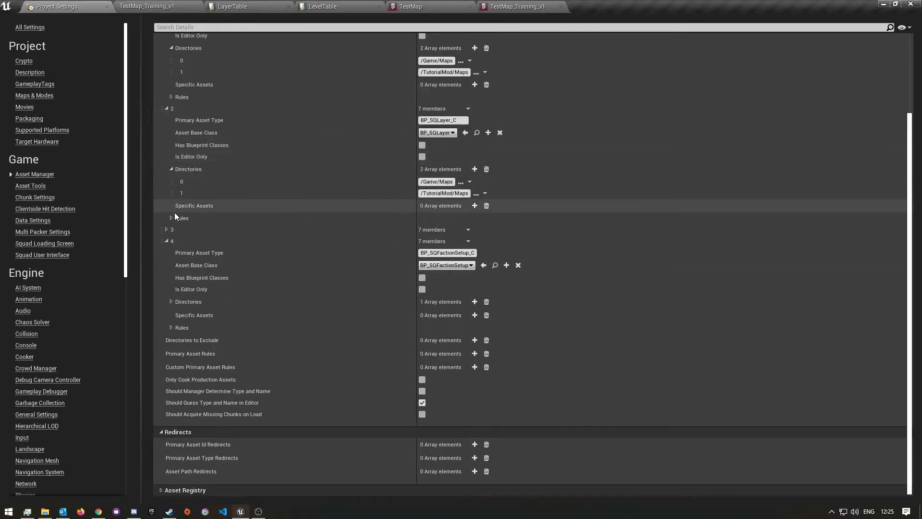
left_click(166, 241)
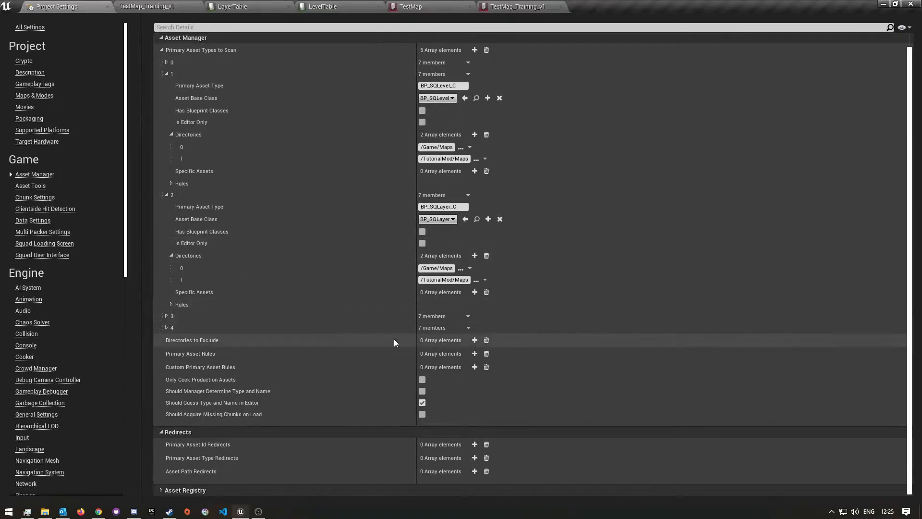
scroll(426, 245, "up", 2)
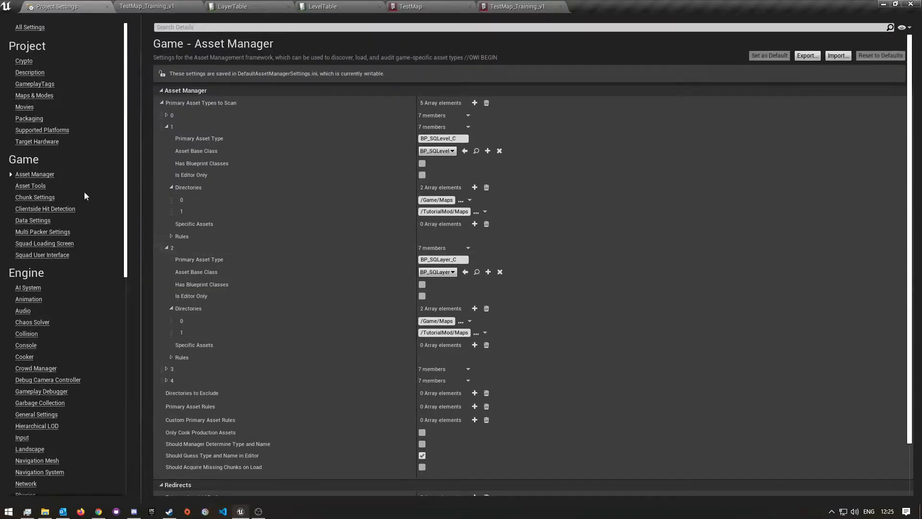
- Return to the TestMap_Training_v1 level and browse to TutorialMod's Settings/Maps folder in the second content browser
left_click(147, 6)
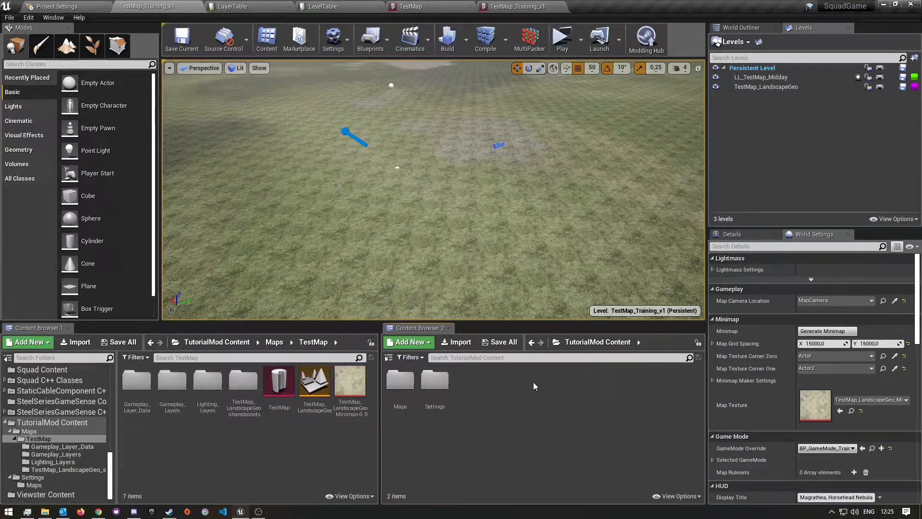
mouse_move(379, 433)
left_mouse_down()
mouse_move(406, 432)
mouse_move(390, 432)
left_mouse_up()
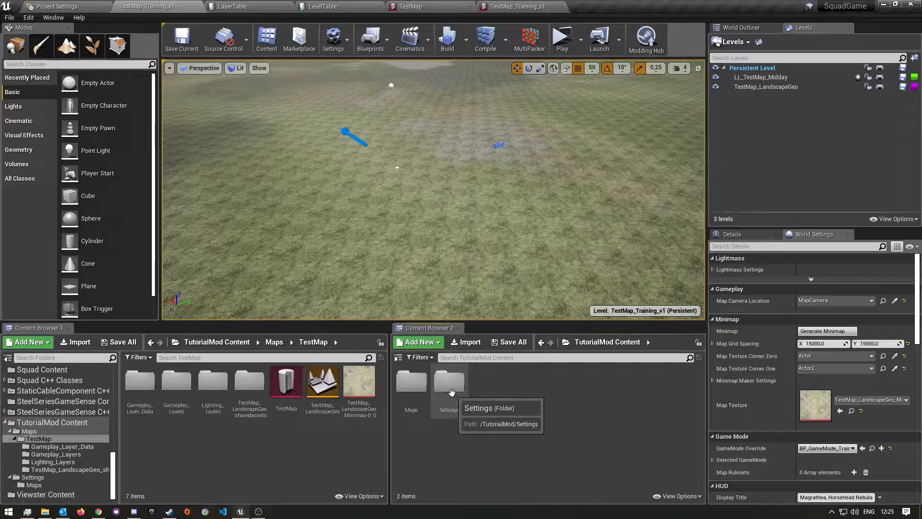
right_click(511, 436)
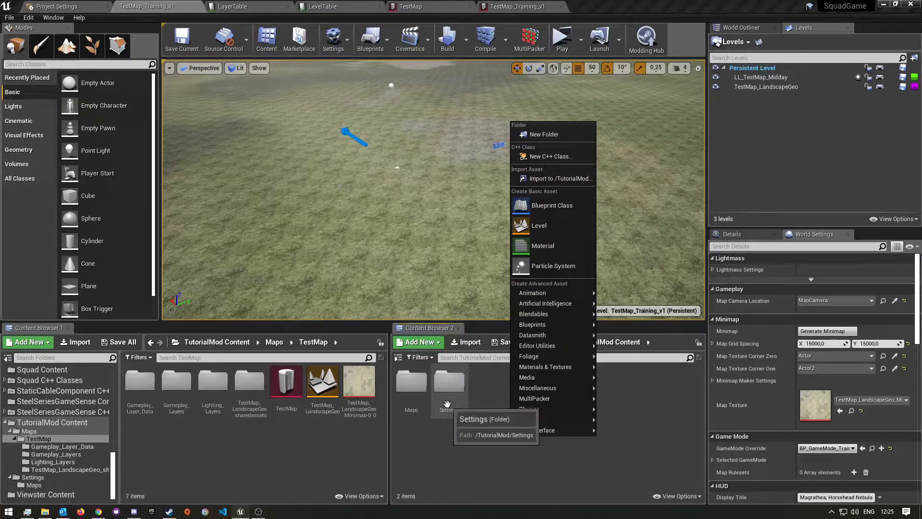
double_click(449, 382)
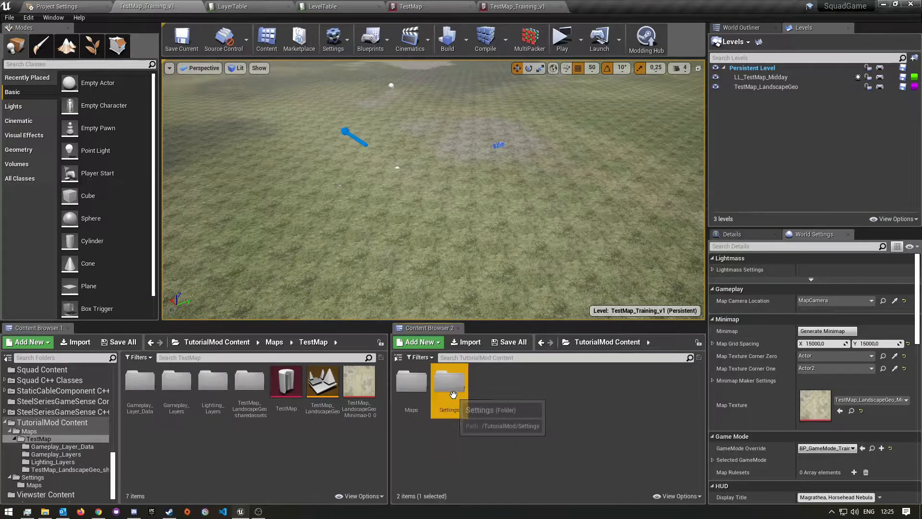
double_click(422, 414)
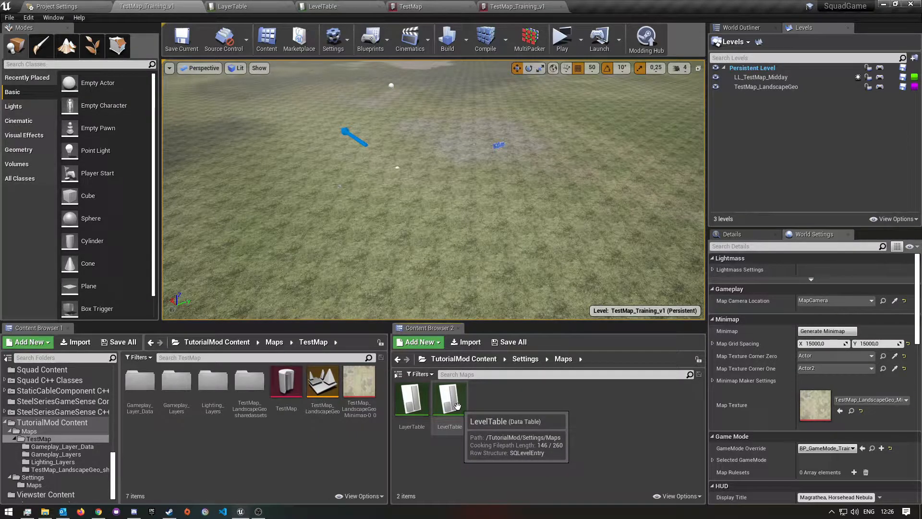
- Try to create a data table in the Settings/Maps folder with SQLayerEntry as its row structure
right_click(511, 416)
mouse_move(560, 414)
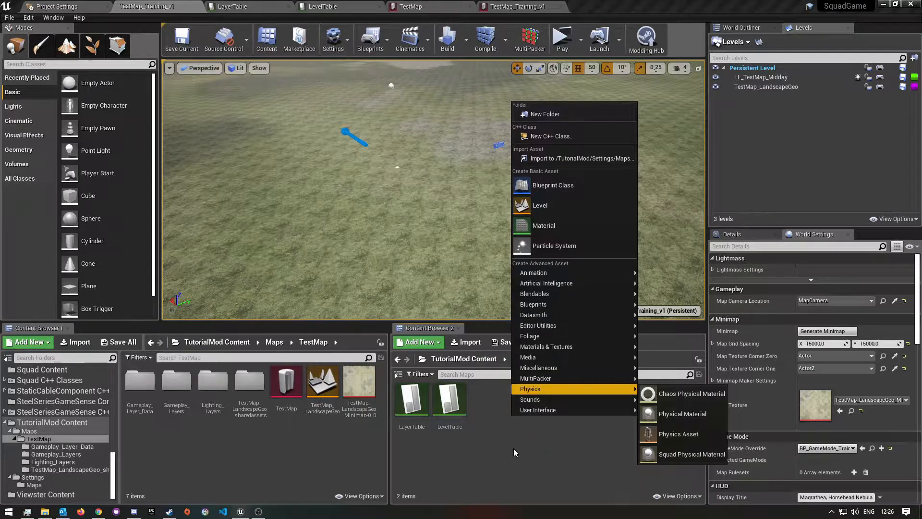
mouse_move(543, 370)
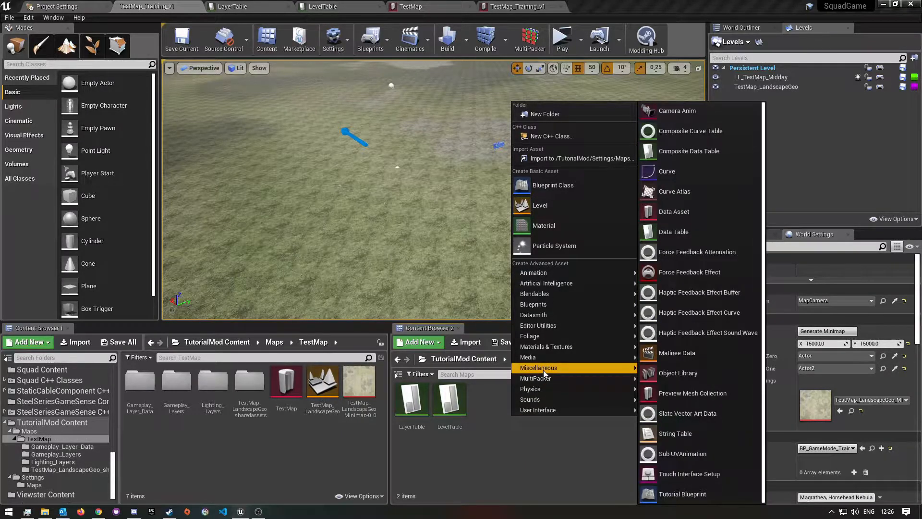
left_click(694, 232)
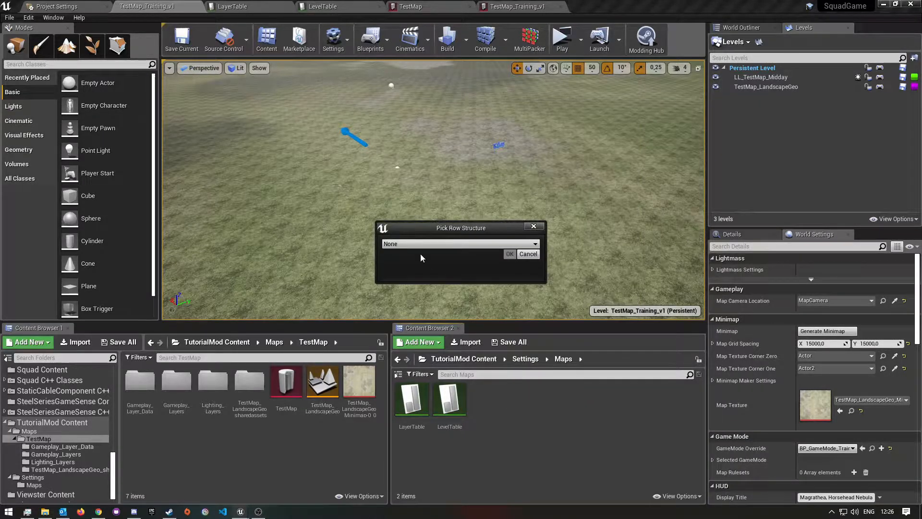
left_click_drag(440, 229, 476, 191)
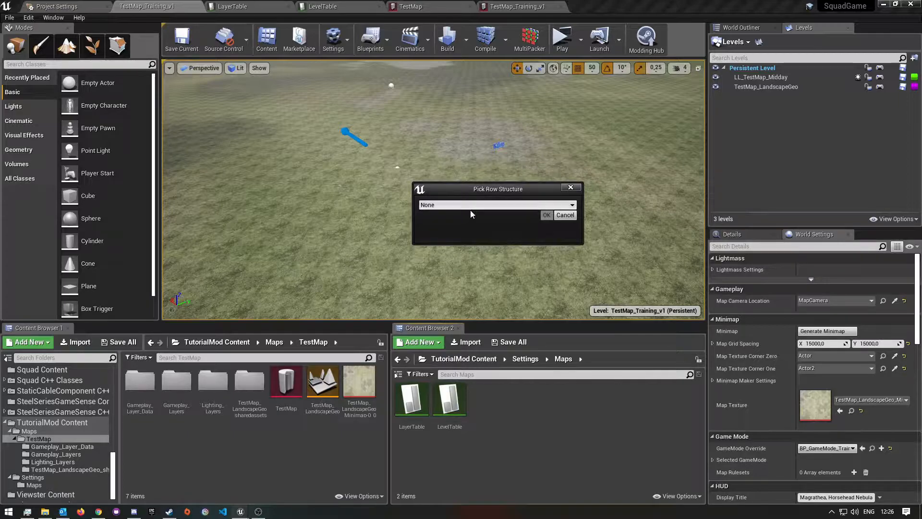
left_click(483, 206)
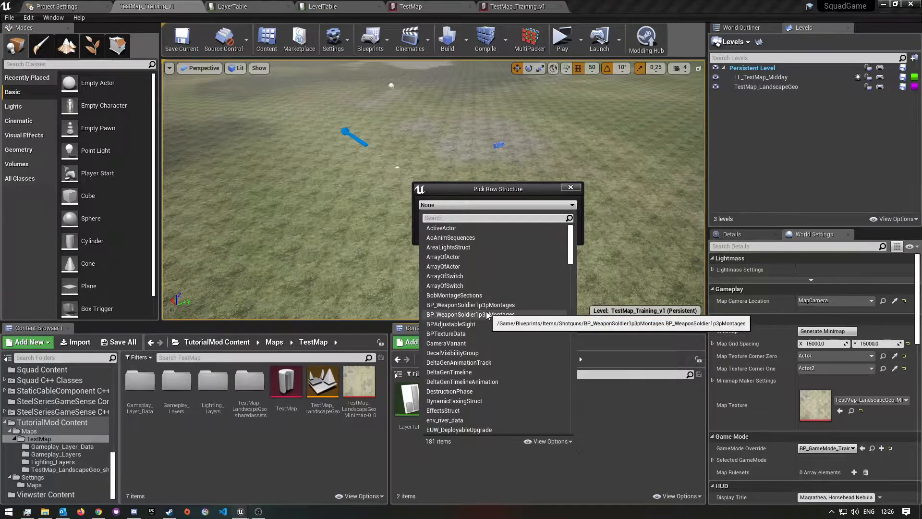
type("ly")
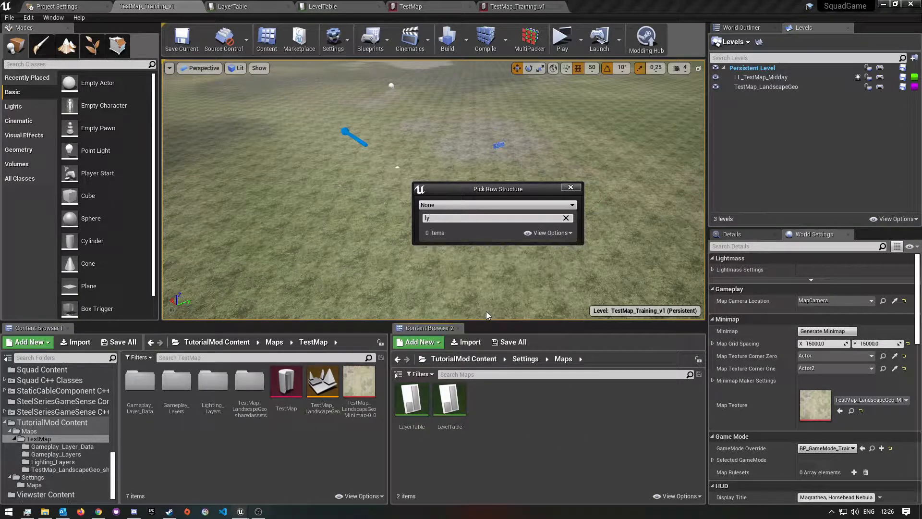
key("BackSpace")
type("ayer")
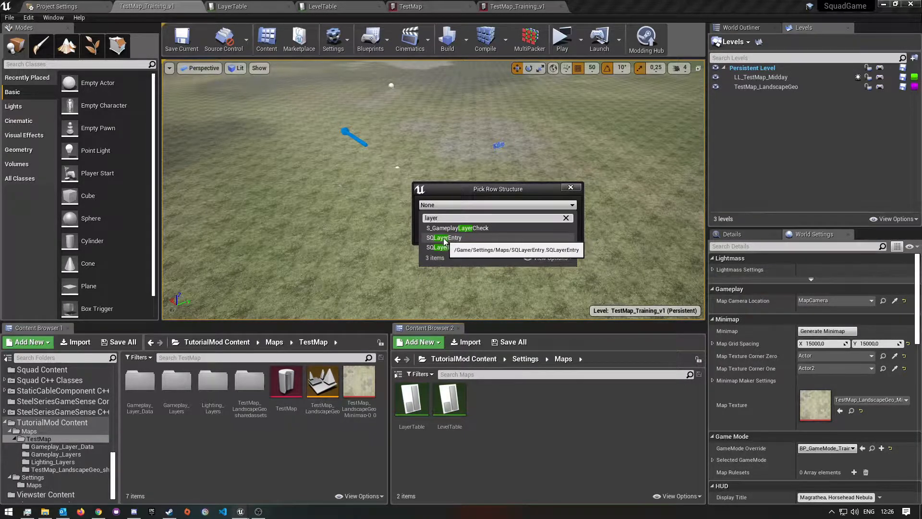
left_click(460, 238)
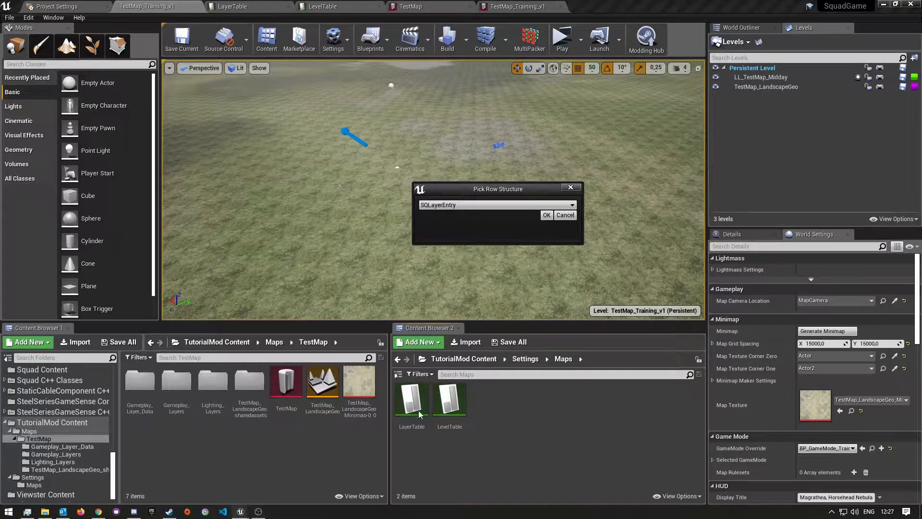
left_click(570, 216)
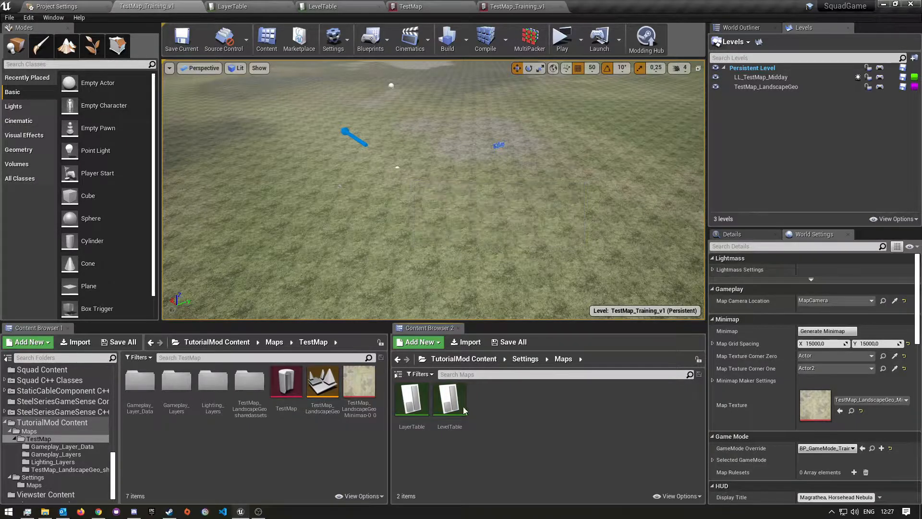
- Try to create a data table in the Settings/Maps folder with SQLevelEntry as its row structure
right_click(514, 425)
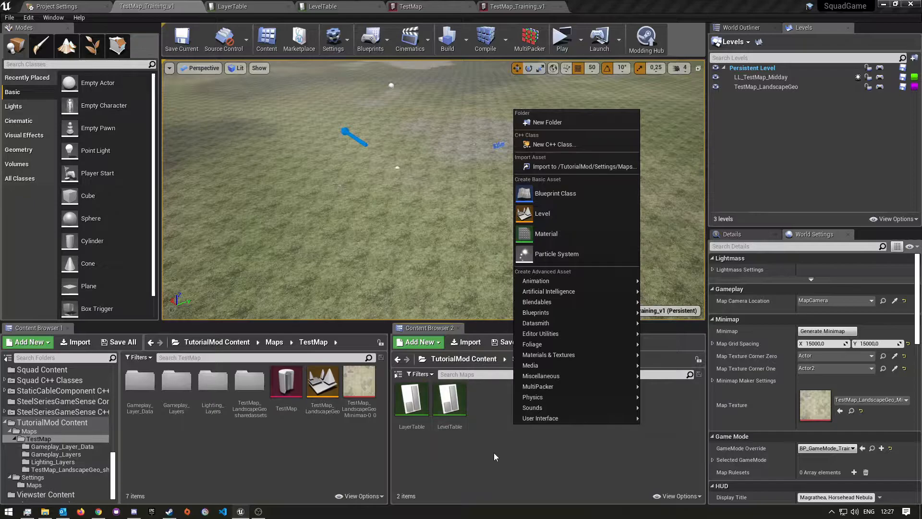
right_click(517, 445)
mouse_move(554, 397)
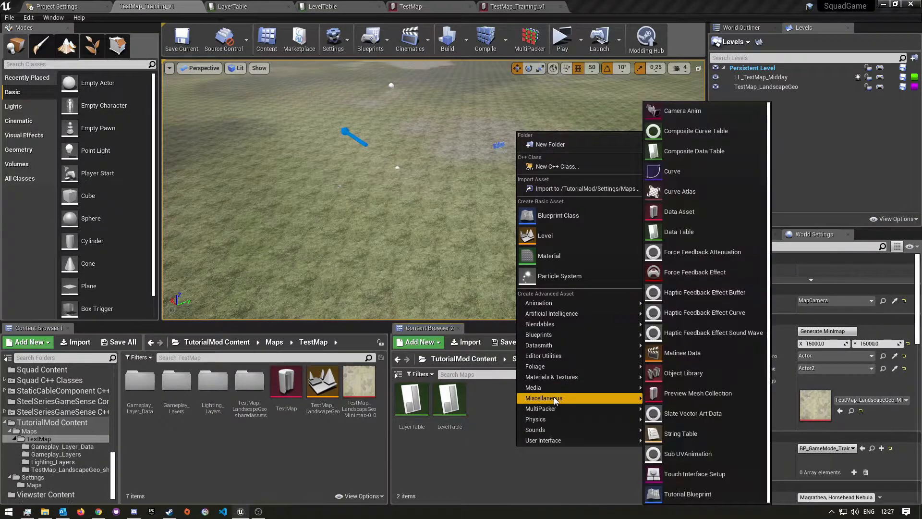
left_click(682, 234)
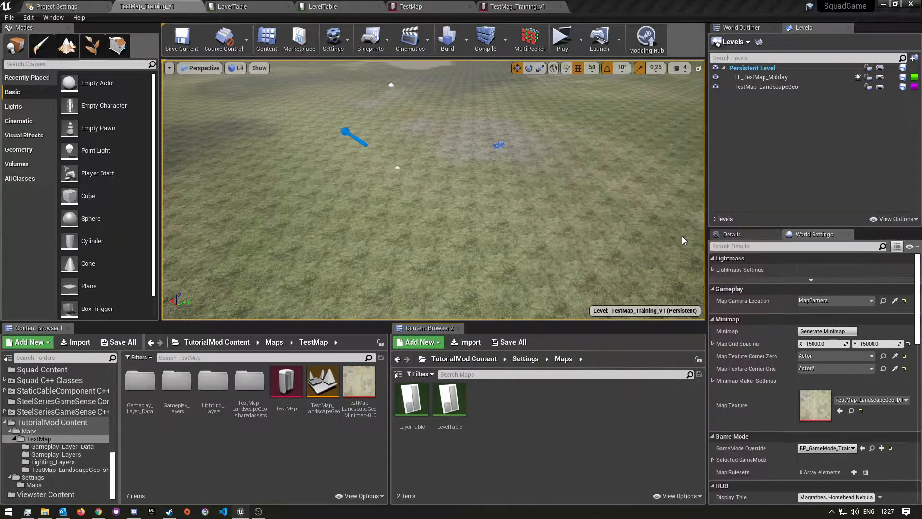
left_click(459, 244)
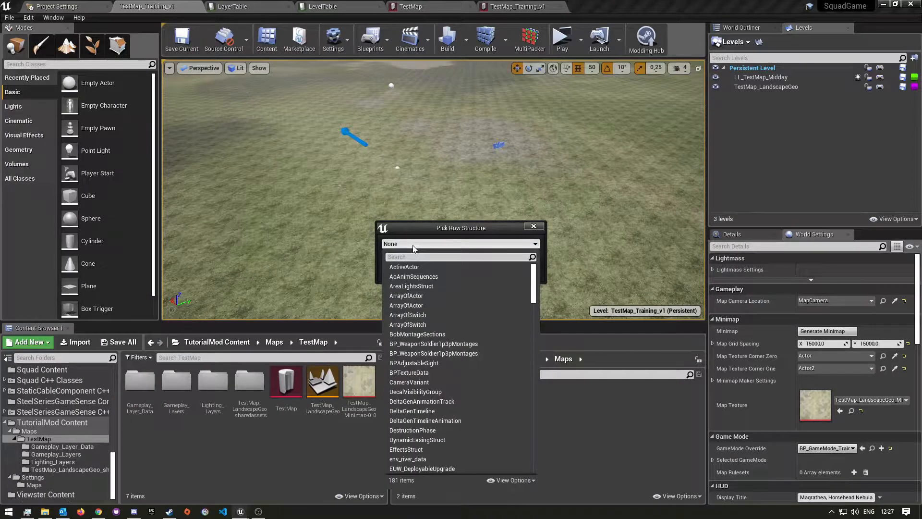
type("K")
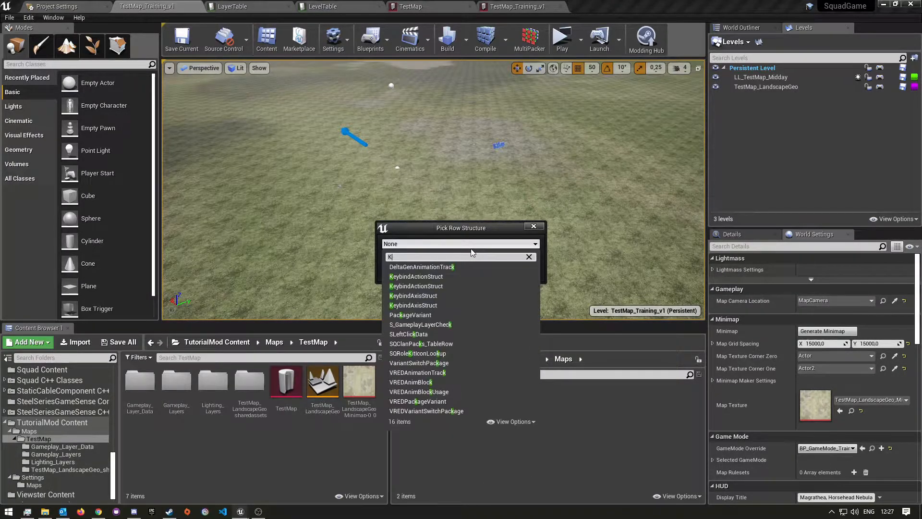
key("BackSpace")
type("Level")
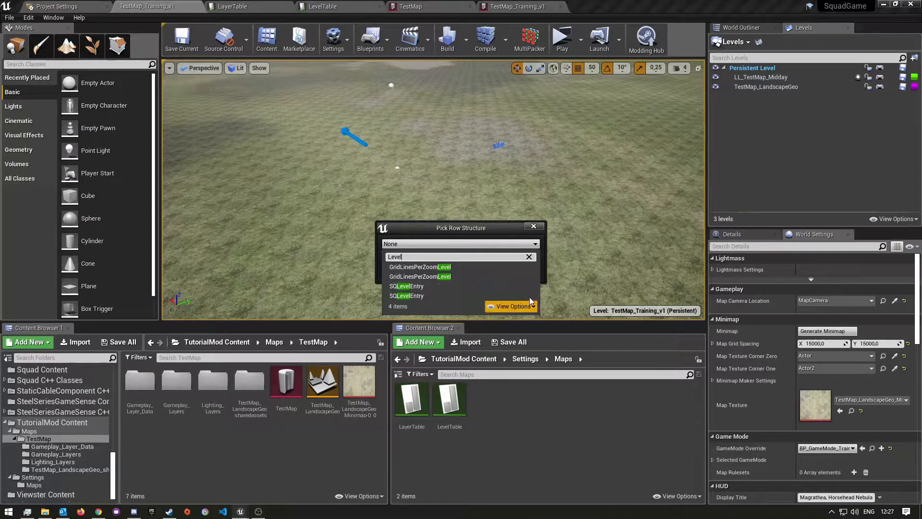
left_click(426, 288)
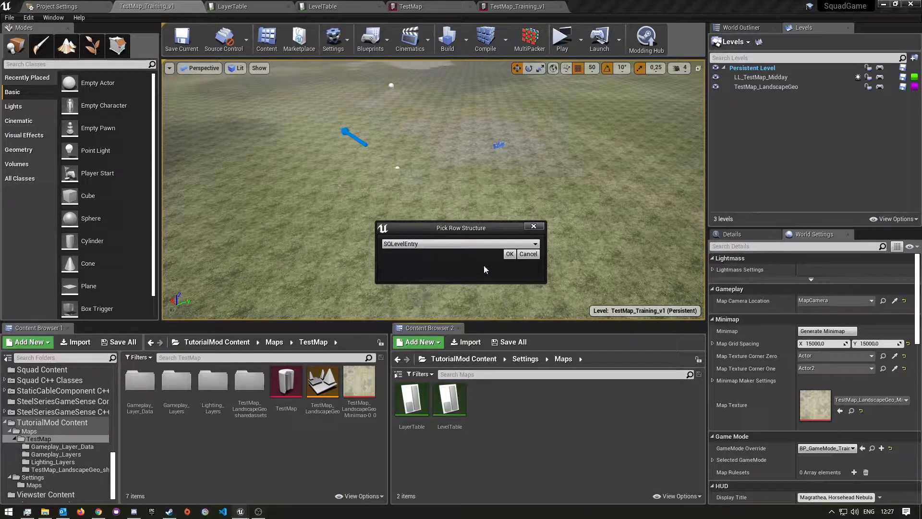
left_click(529, 255)
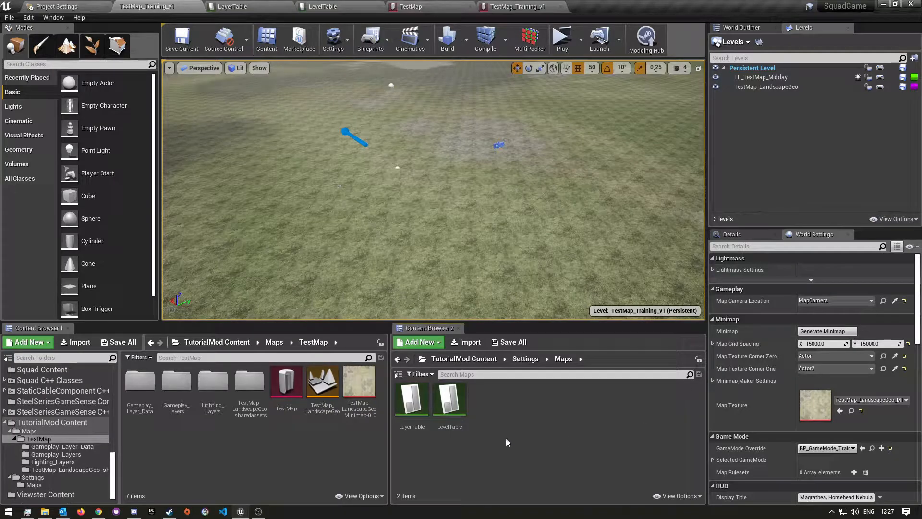
- Add a row to LayerTable and name it TestMap_Training_v2, reusing the name of the existing TestMap_Training_v1 row
left_click(255, 6)
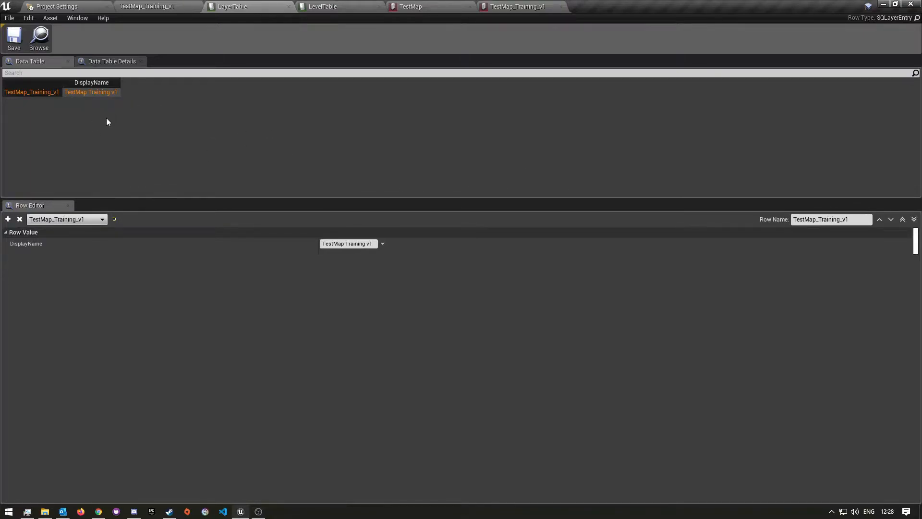
left_click(7, 219)
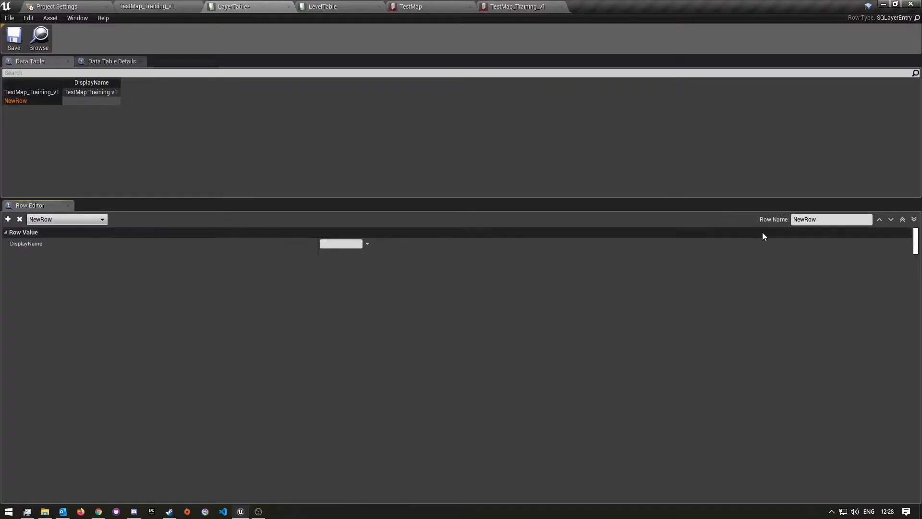
left_click(847, 220)
key("ctrl+c")
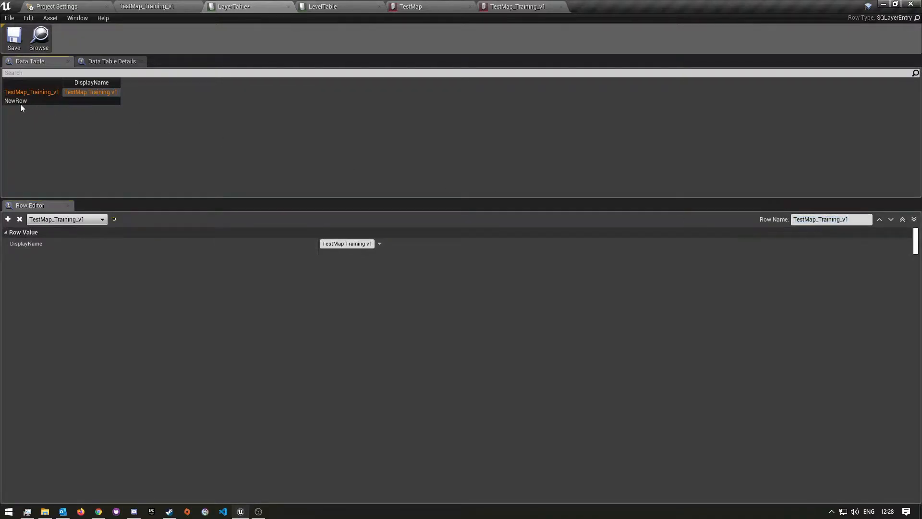
left_click(21, 102)
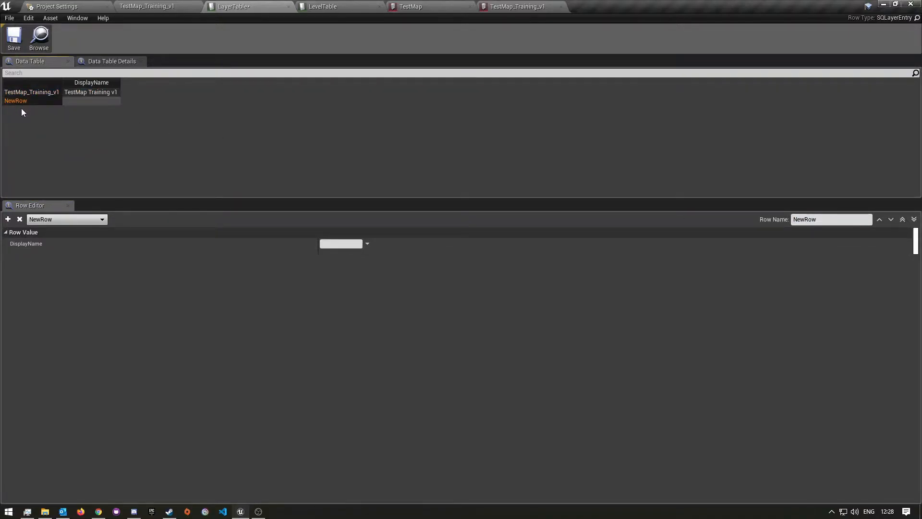
left_click(817, 220)
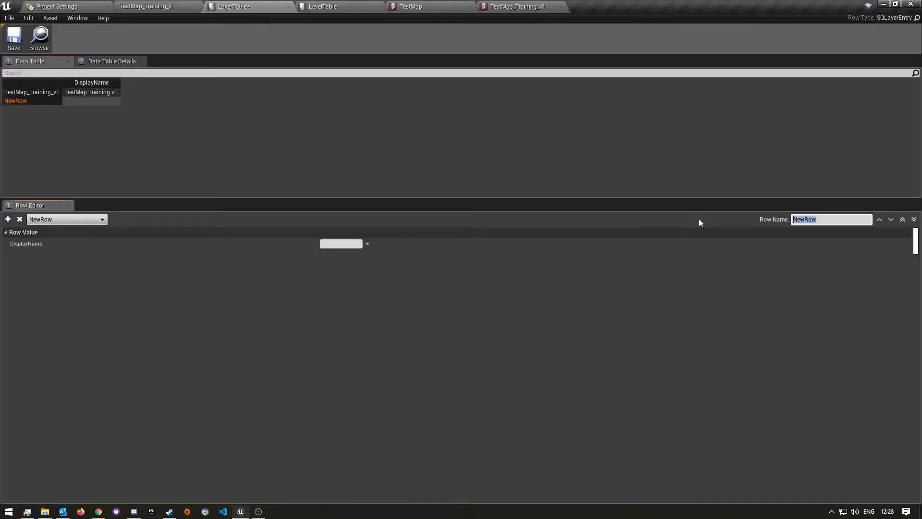
key("ctrl+v")
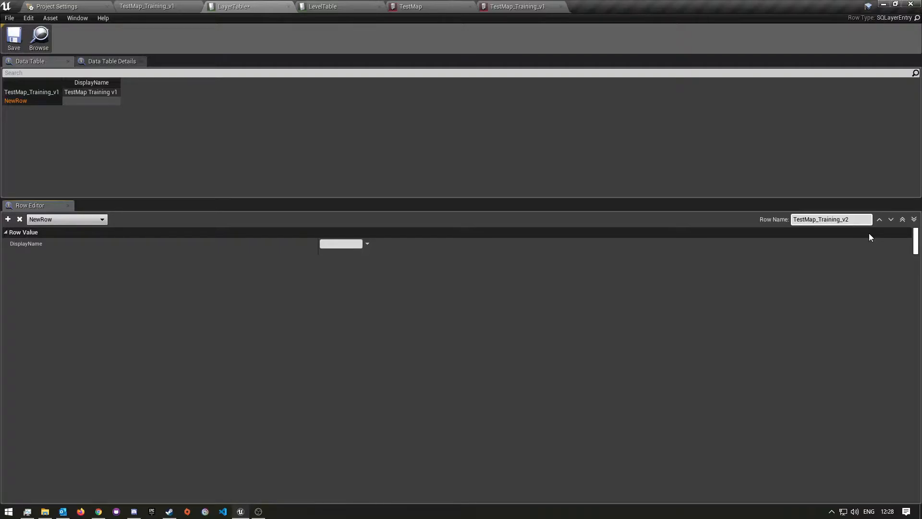
key("Return")
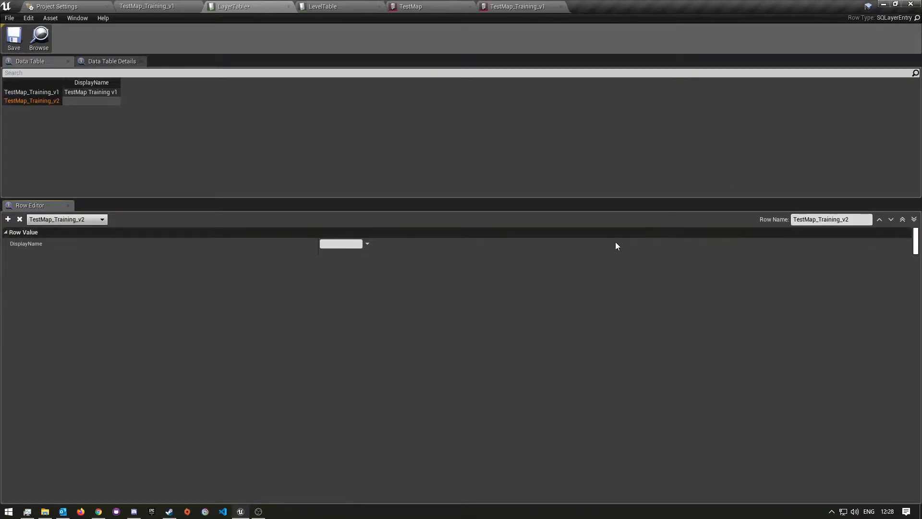
- Fill the TestMap_Training_v2 row's DisplayName with the copied layer name, replacing its underscores so it reads TestMap Training v1
left_click(355, 244)
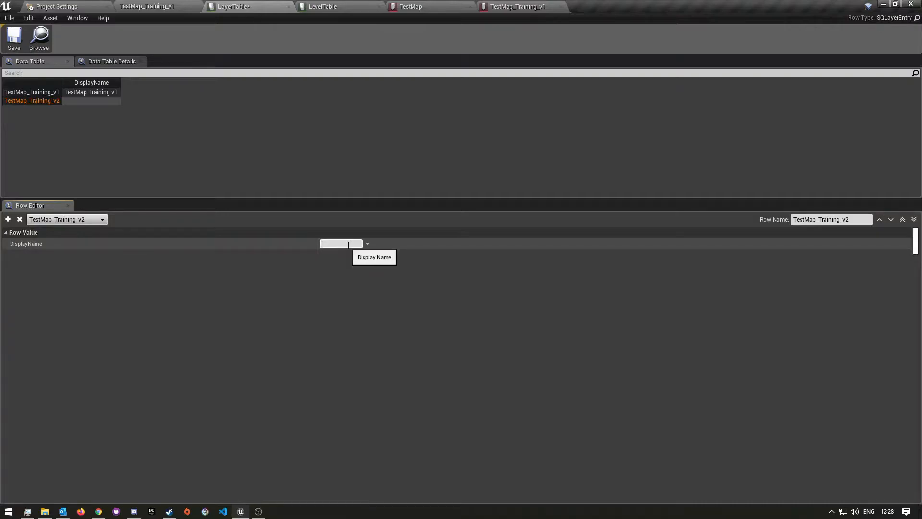
key("ctrl+v")
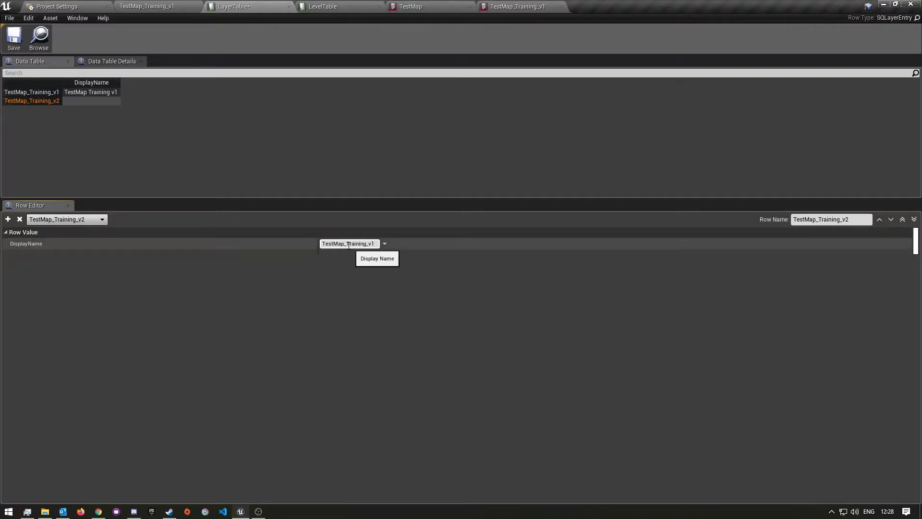
key("Left")
key("Left")
key("Left")
key("Left")
key("Left")
key("Left")
key("Left")
key("Left")
key("Left")
key("Left")
key("Left")
key("BackSpace")
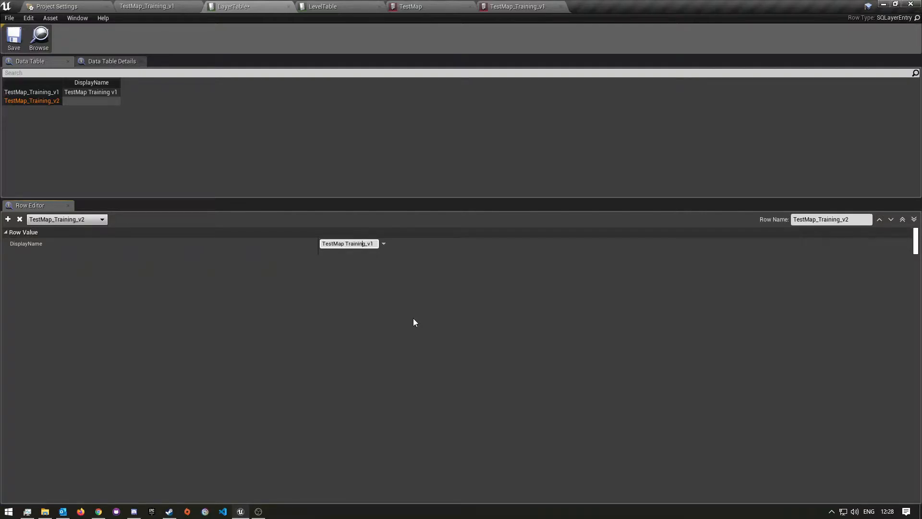
key("BackSpace")
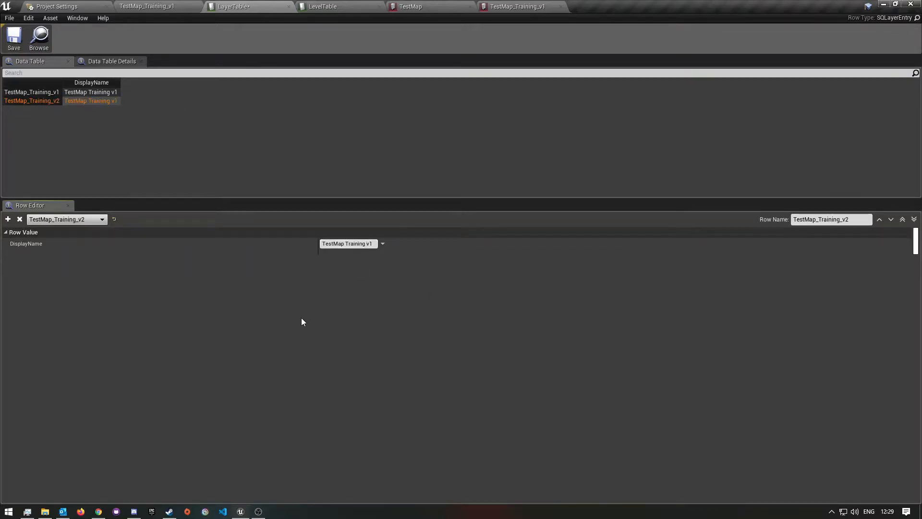
- Change the TestMap_Training_v2 row's DisplayName to TestMap Training v2 and save LayerTable
left_click(373, 244)
left_click(373, 244)
key("BackSpace")
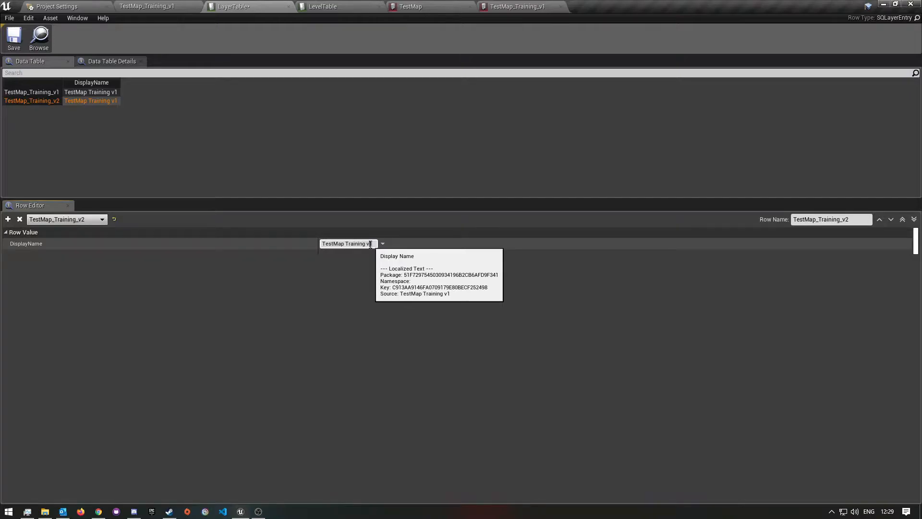
type("2")
left_click(410, 259)
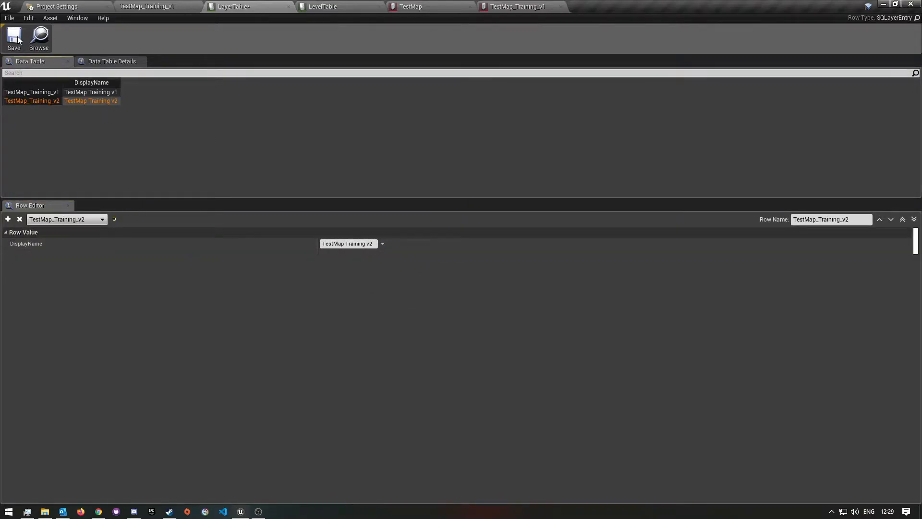
key("ctrl+s")
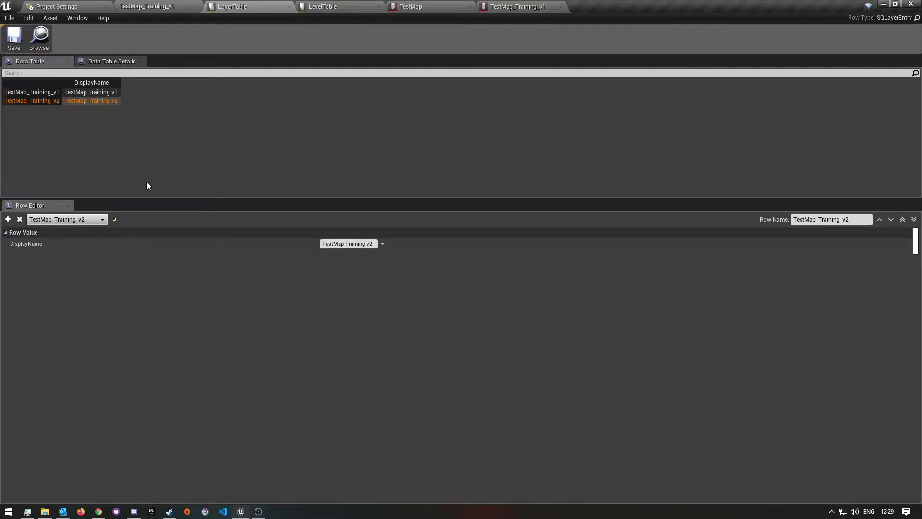
- Add a row to LevelTable and name it TestMap2, giving the table's row list more height
left_click(329, 6)
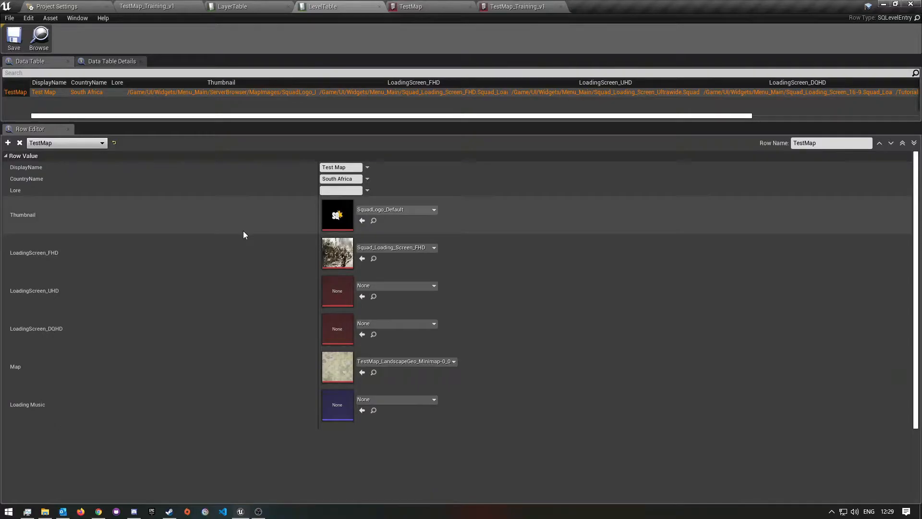
left_click_drag(243, 123, 242, 155)
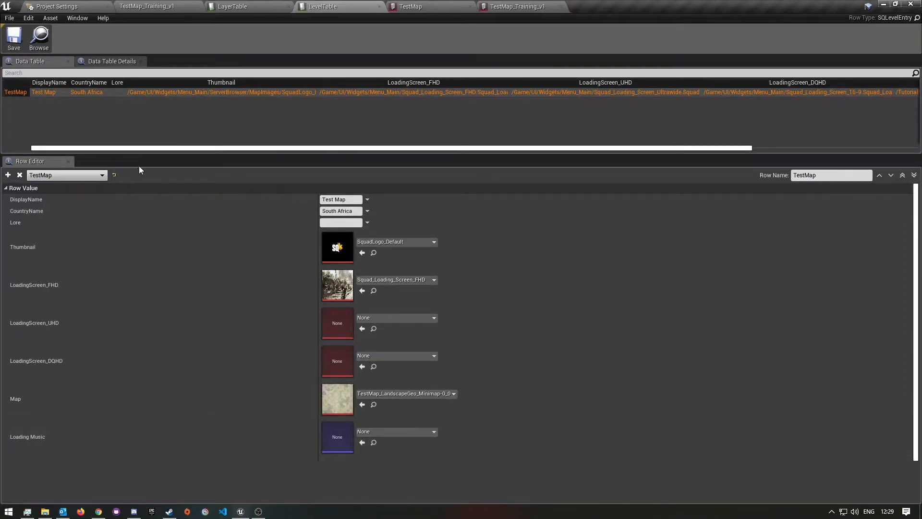
left_click(8, 175)
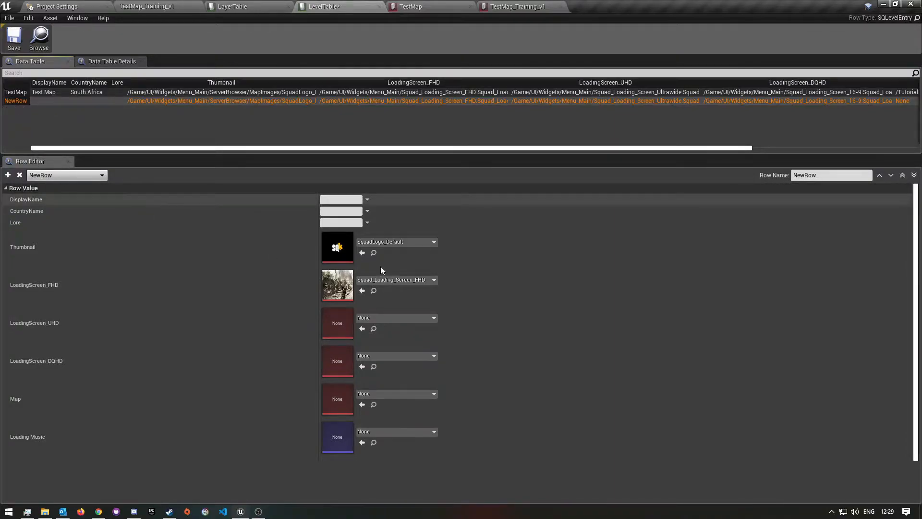
left_click(815, 175)
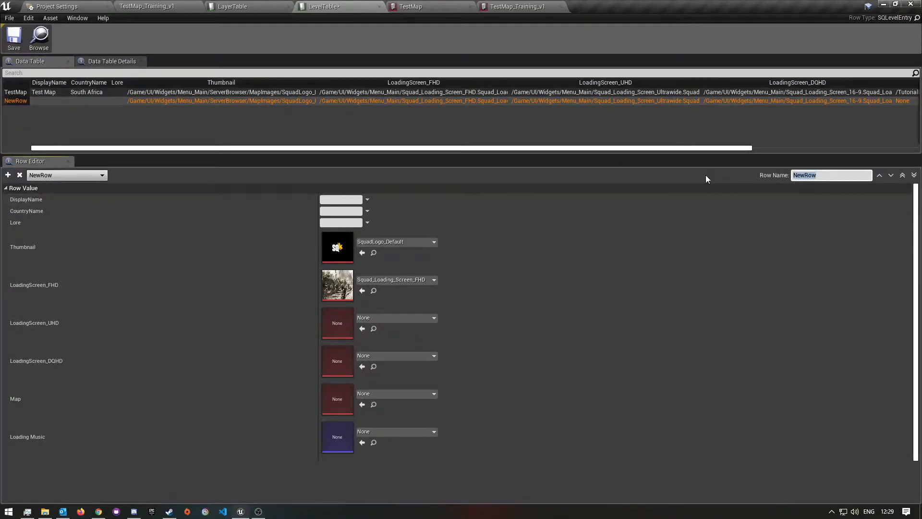
type("TestMap2")
key("Return")
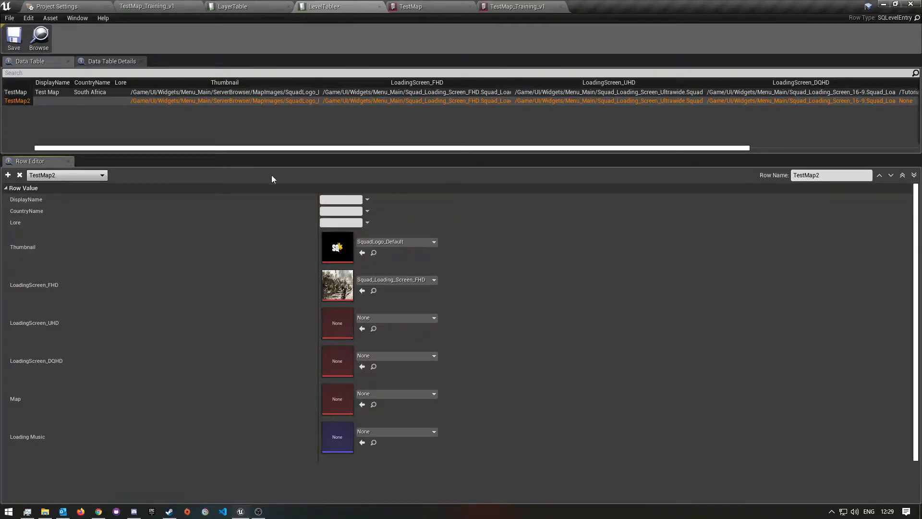
- Try to set the TestMap2 row's DisplayName to TestMap2
left_click(330, 200)
type("Test")
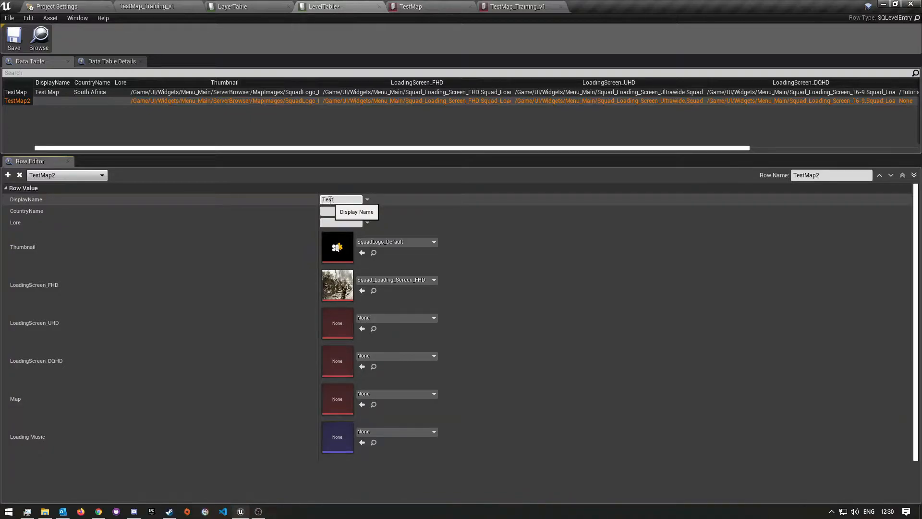
type("Map2")
key("Return")
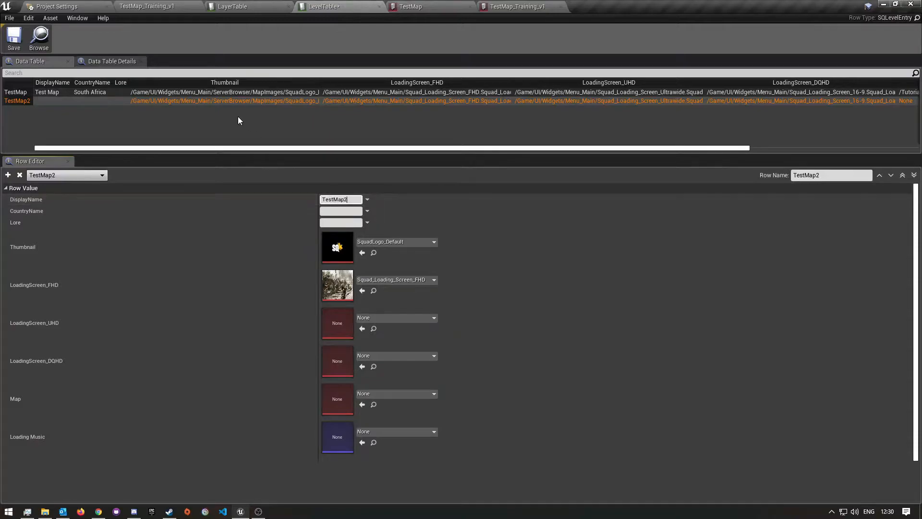
left_click(94, 114)
left_click(27, 102)
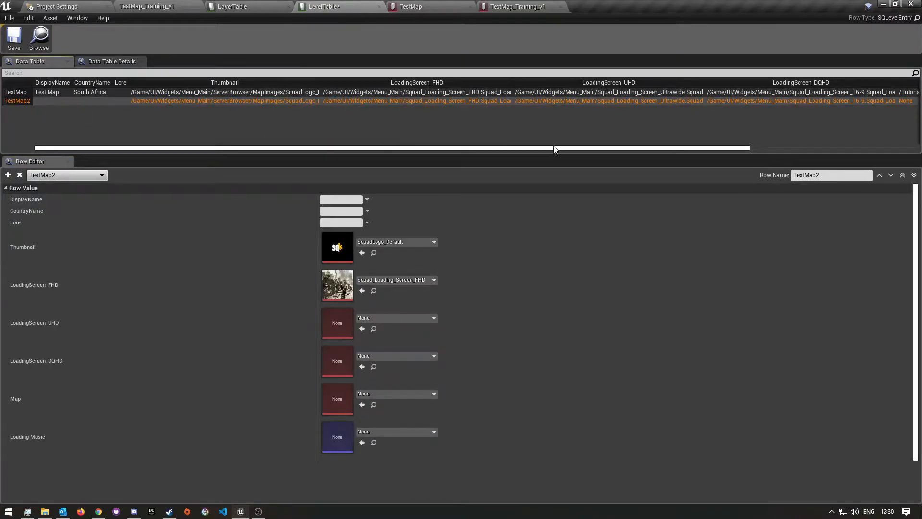
- Copy the TestMap2 row name into the row's DisplayName and apply it
left_click_drag(839, 176, 663, 177)
key("ctrl+c")
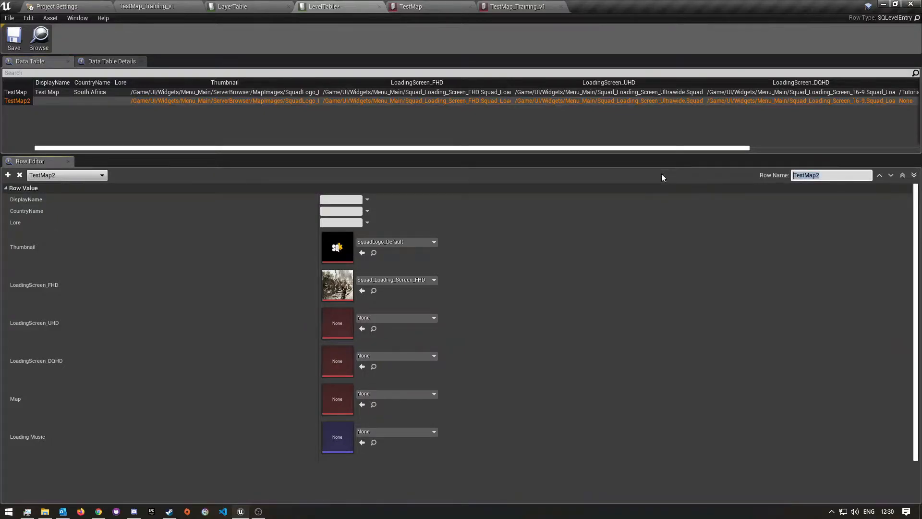
left_click(336, 199)
key("ctrl+v")
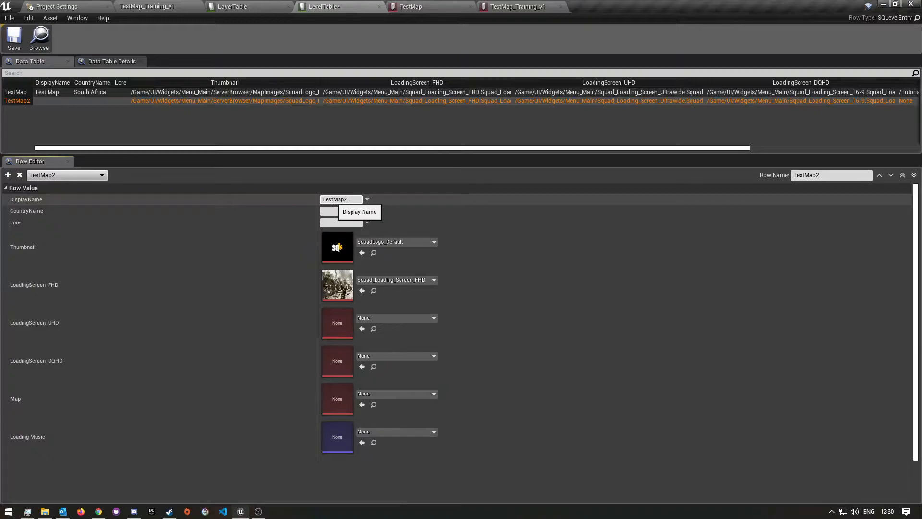
key("Return")
- Add spaces to the TestMap2 row's DisplayName so it reads Test Map 2, and go to its Lore field
left_click(334, 199)
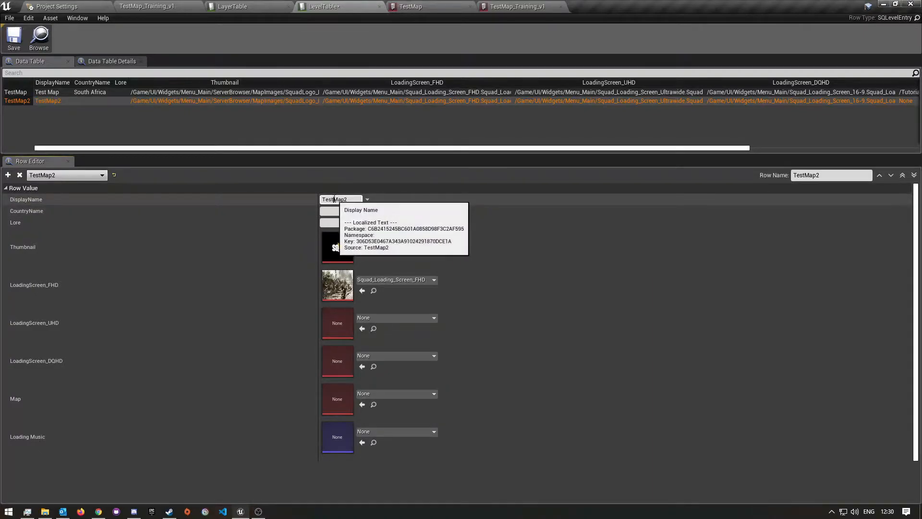
left_click(405, 206)
left_click(347, 199)
left_click(346, 199)
left_click(429, 212)
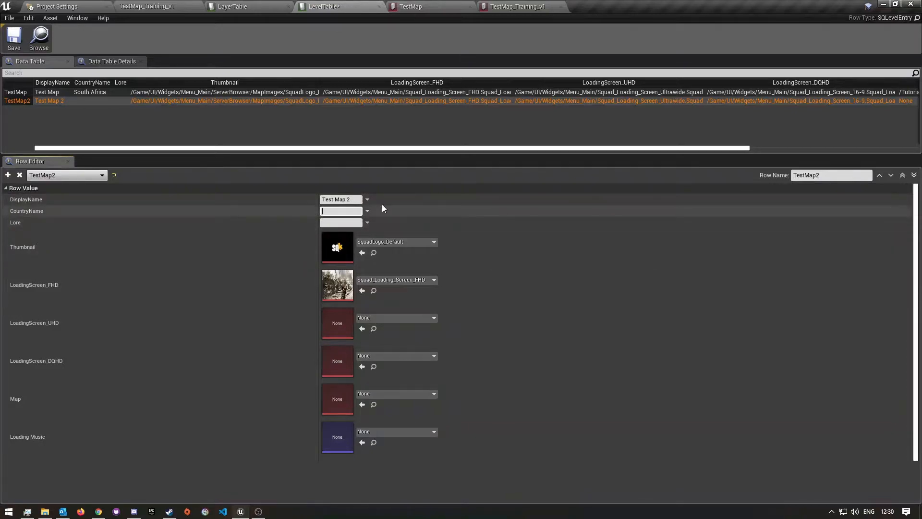
left_click(346, 222)
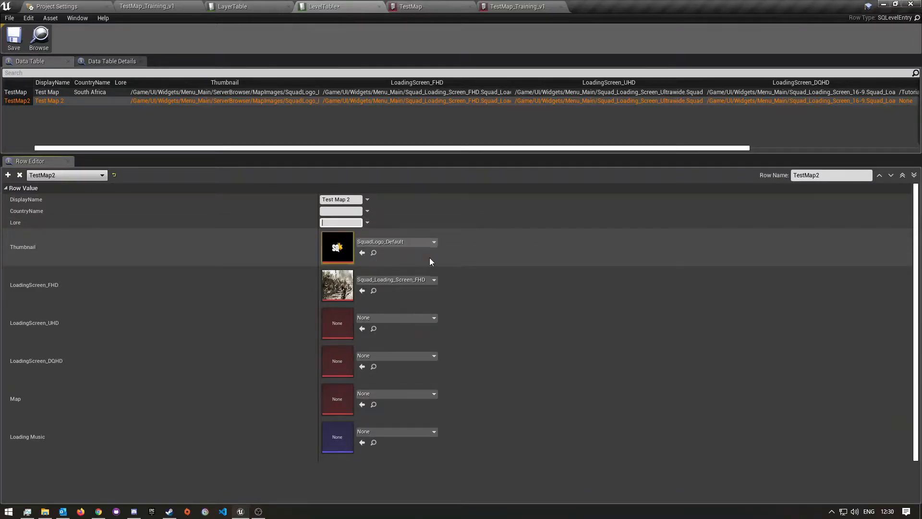
- Review the texture choices for the TestMap2 row's Thumbnail and Map without changing them, and save LevelTable
left_click(399, 243)
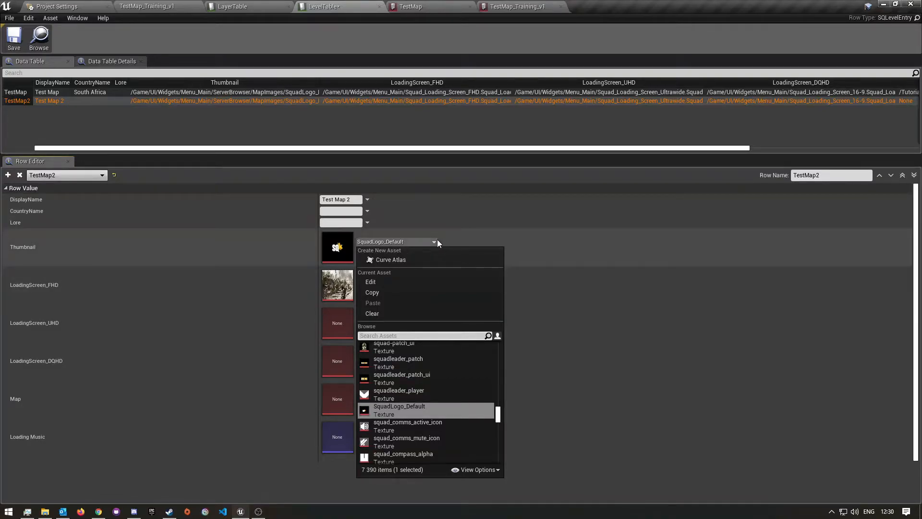
left_click(543, 291)
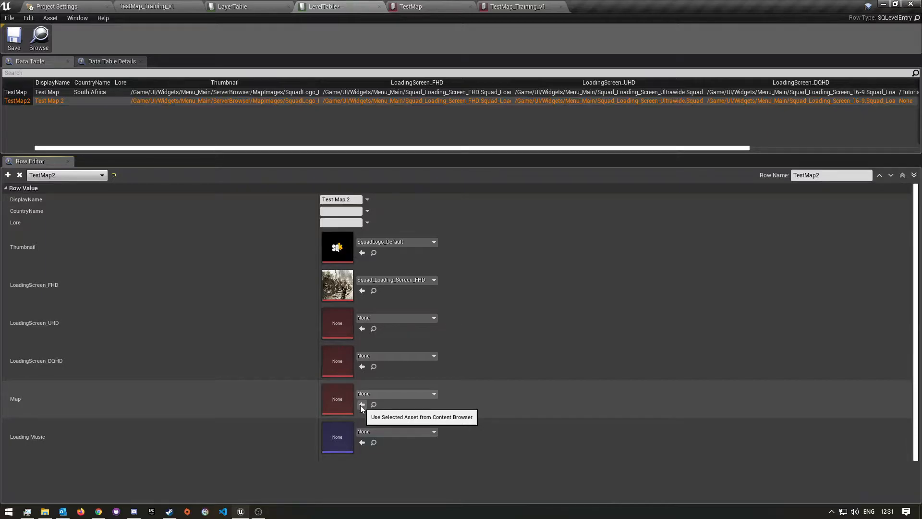
left_click(398, 394)
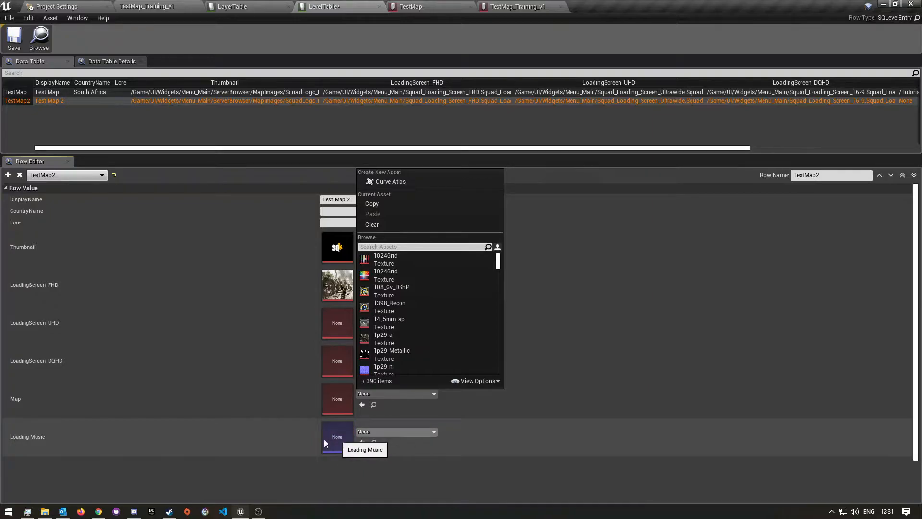
left_click(547, 477)
left_click(15, 40)
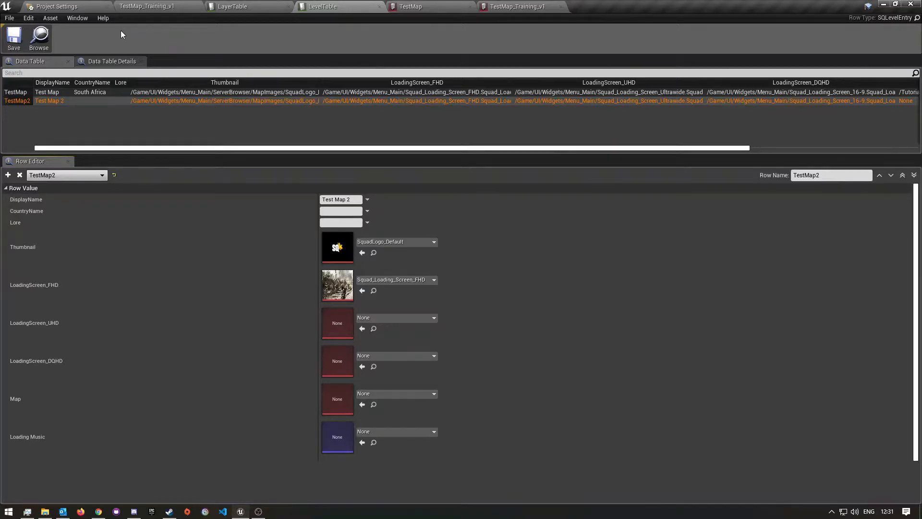
- Go to the Maps folder of TutorialMod Content and bring up its options for creating folders and assets
left_click(155, 6)
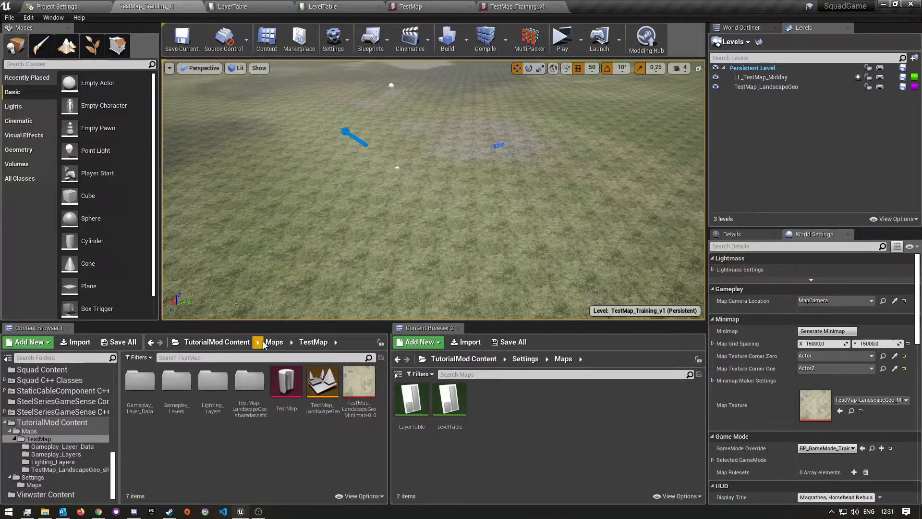
left_click(220, 343)
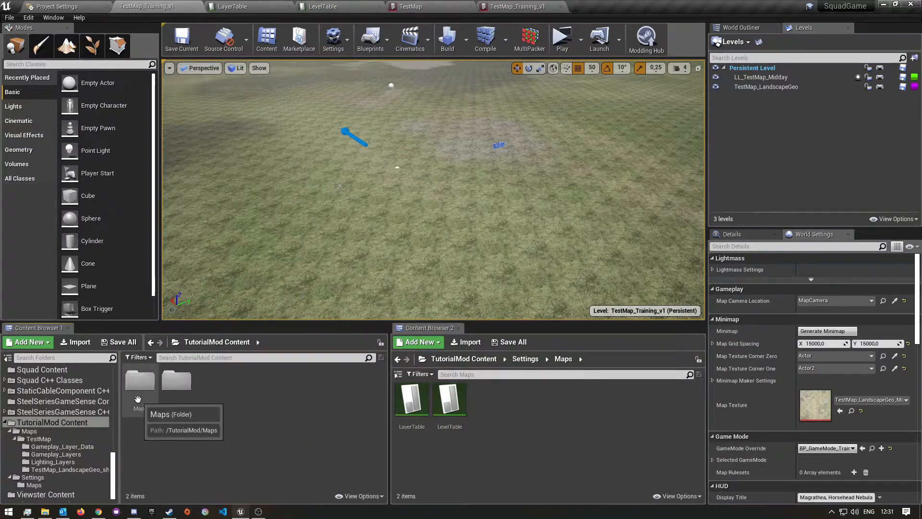
double_click(150, 390)
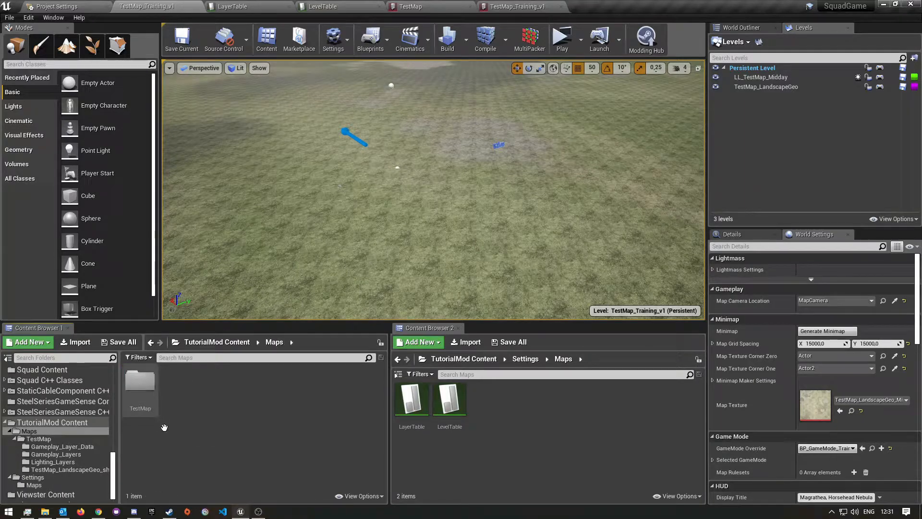
right_click(194, 417)
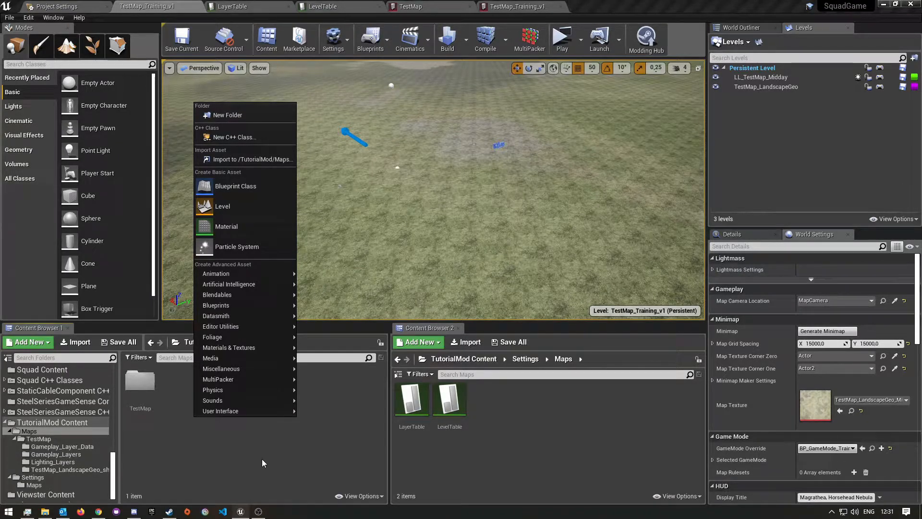
- Reopen LevelTable to compare the TestMap and TestMap2 rows, and open the TestMap folder inside Maps
double_click(450, 402)
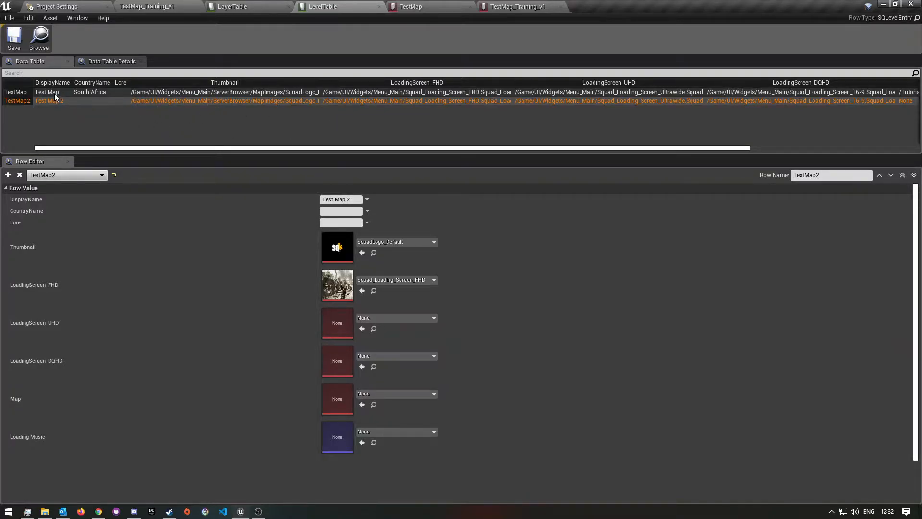
left_click(149, 90)
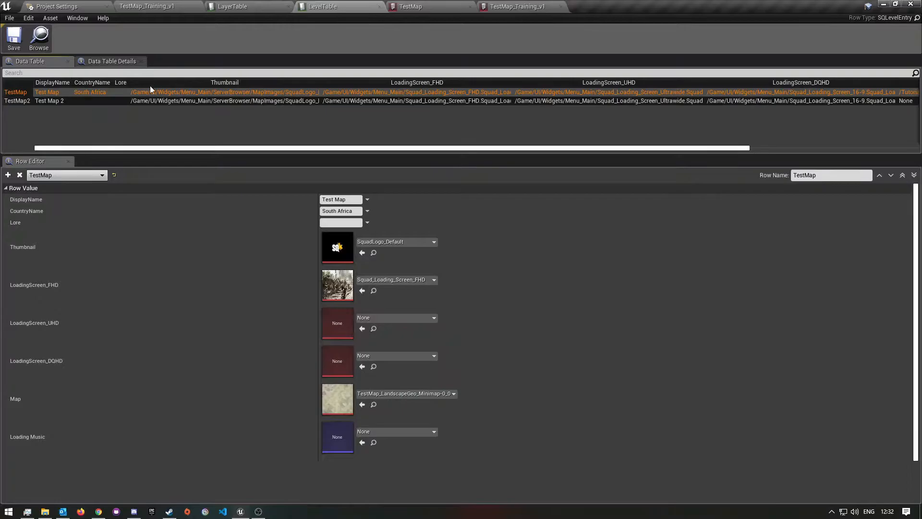
left_click(51, 102)
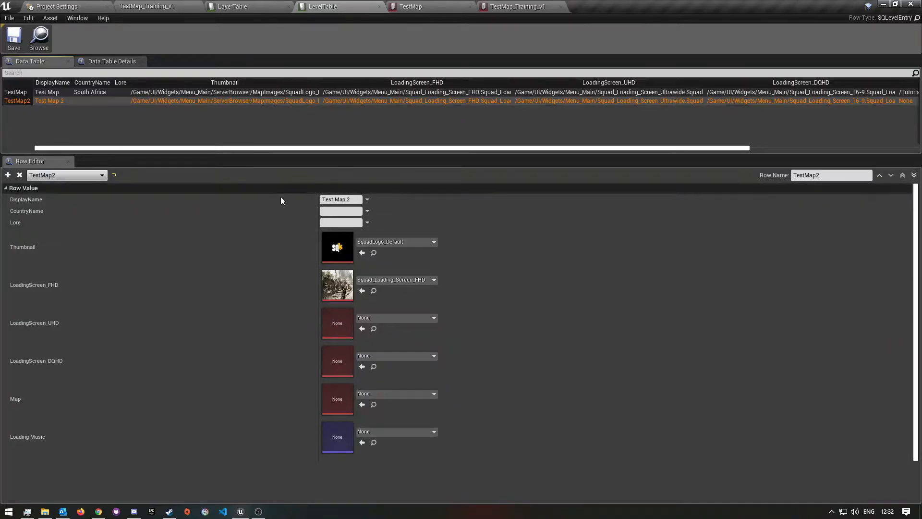
left_click(45, 92)
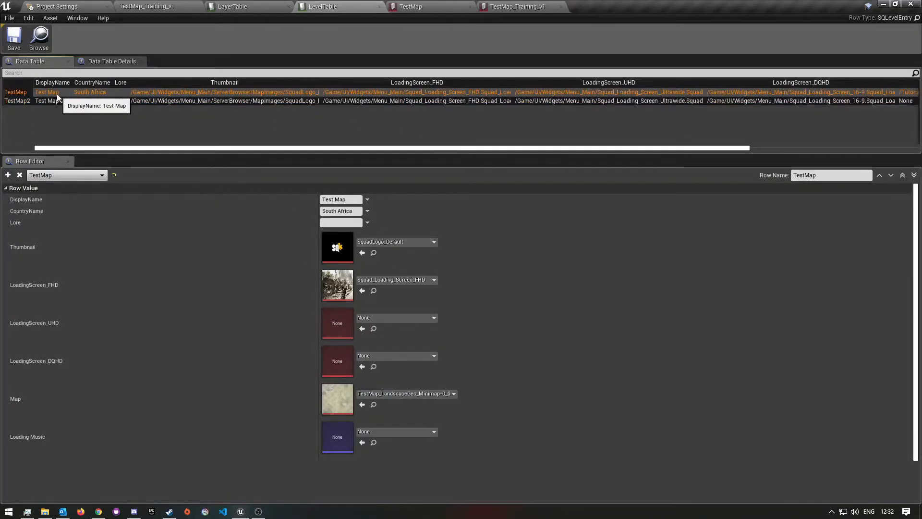
left_click(186, 6)
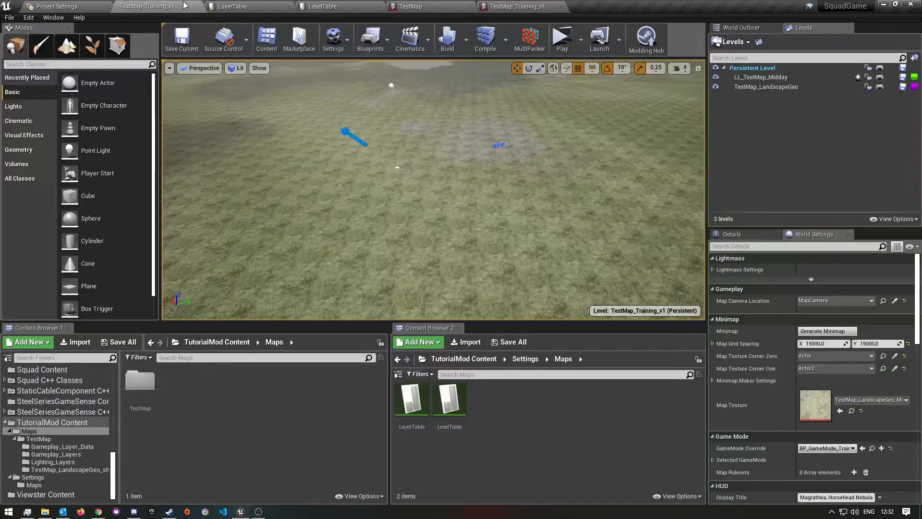
double_click(140, 382)
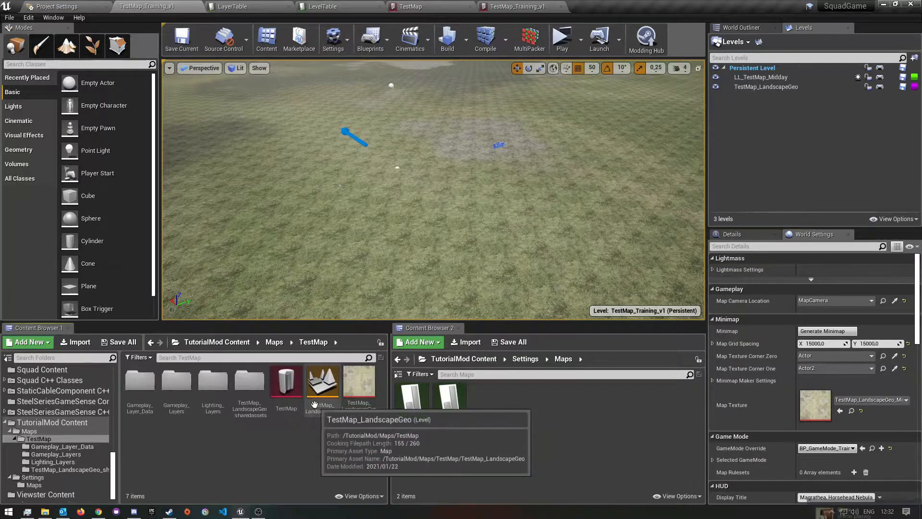
- Examine the available Biome and Theater Of Operations options in the TestMap data asset
left_click(418, 6)
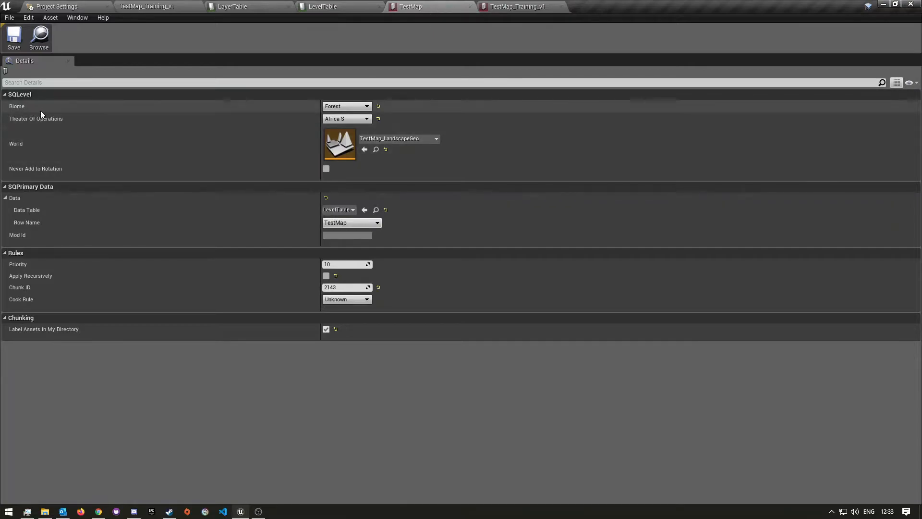
left_click(362, 108)
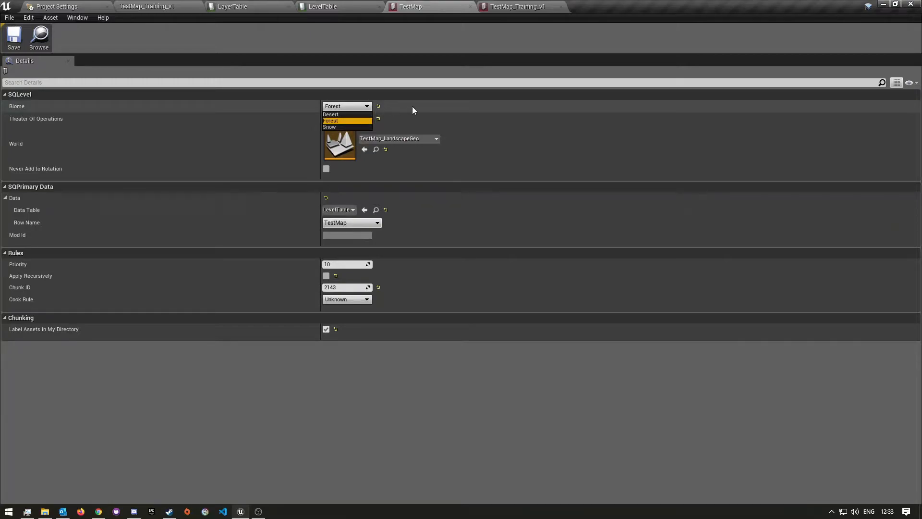
left_click(366, 108)
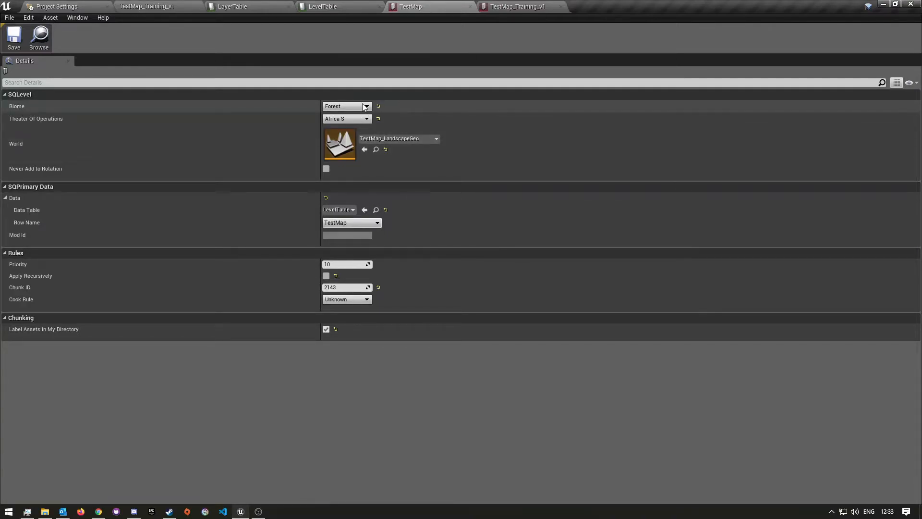
mouse_move(58, 124)
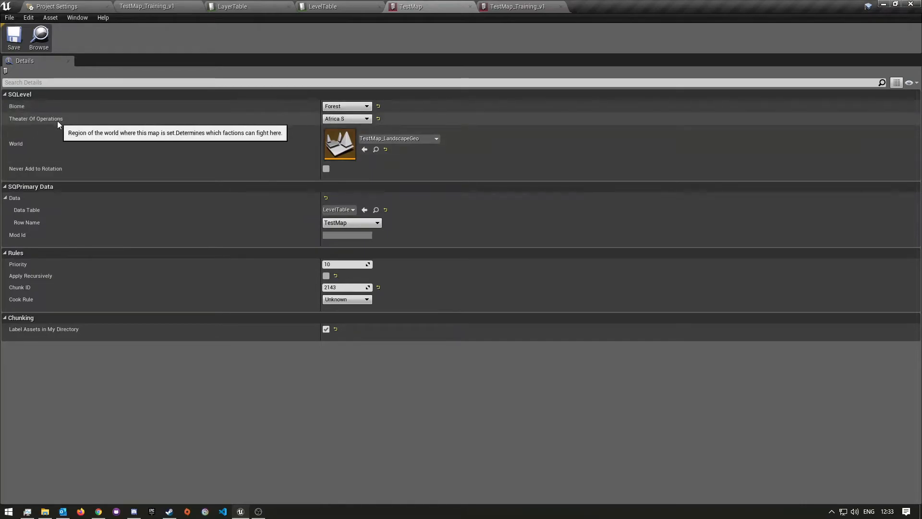
left_click(341, 120)
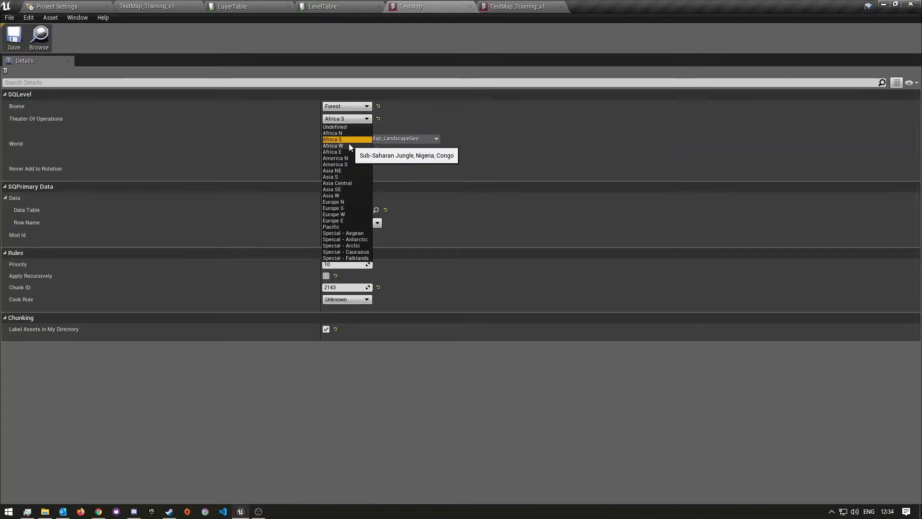
left_click(249, 146)
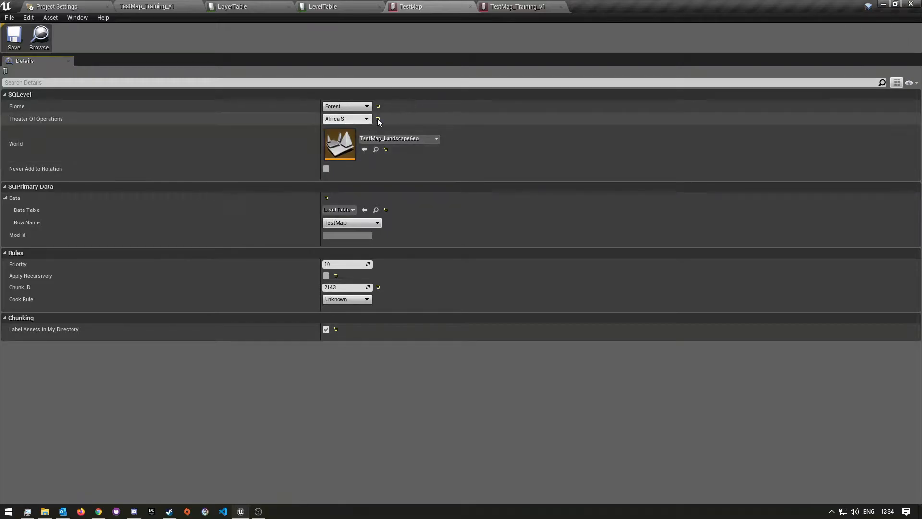
left_click(359, 120)
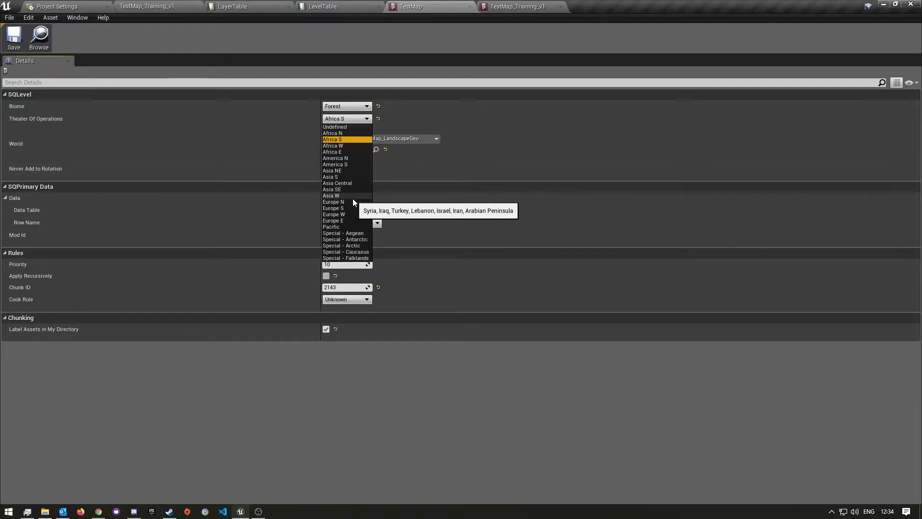
left_click(188, 151)
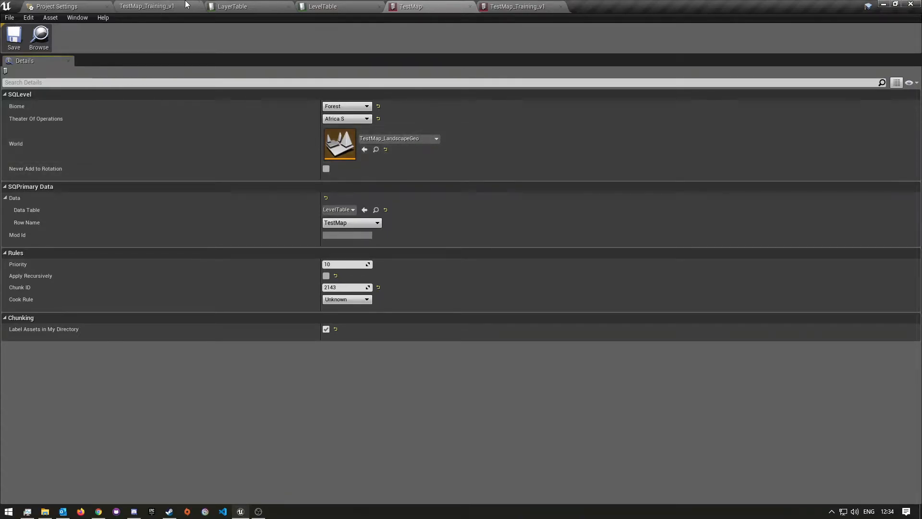
- Try to create a data asset of class BP_SQLevel in the TestMap folder, cancelling at the class selection
left_click(128, 4)
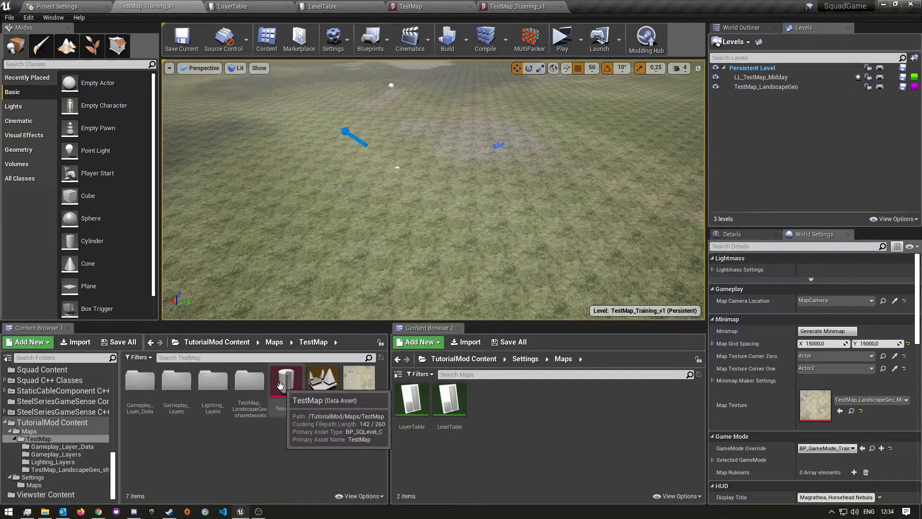
right_click(279, 461)
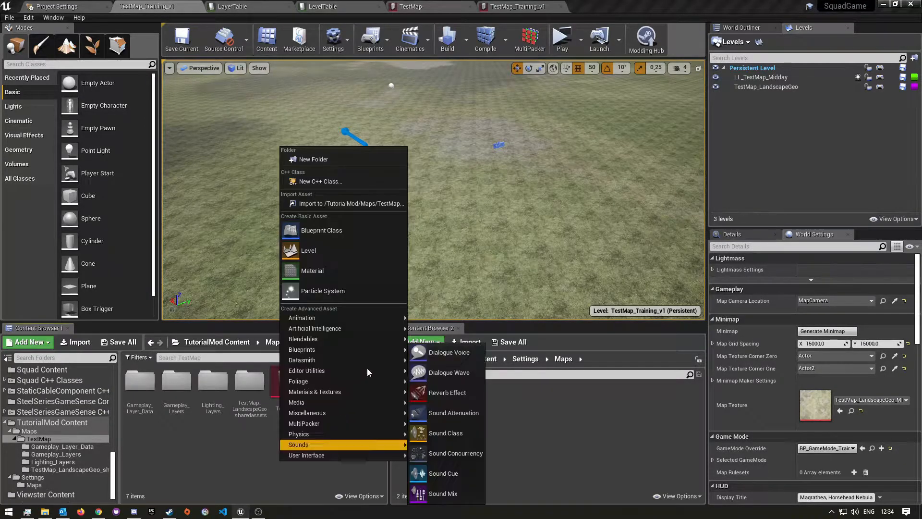
mouse_move(328, 393)
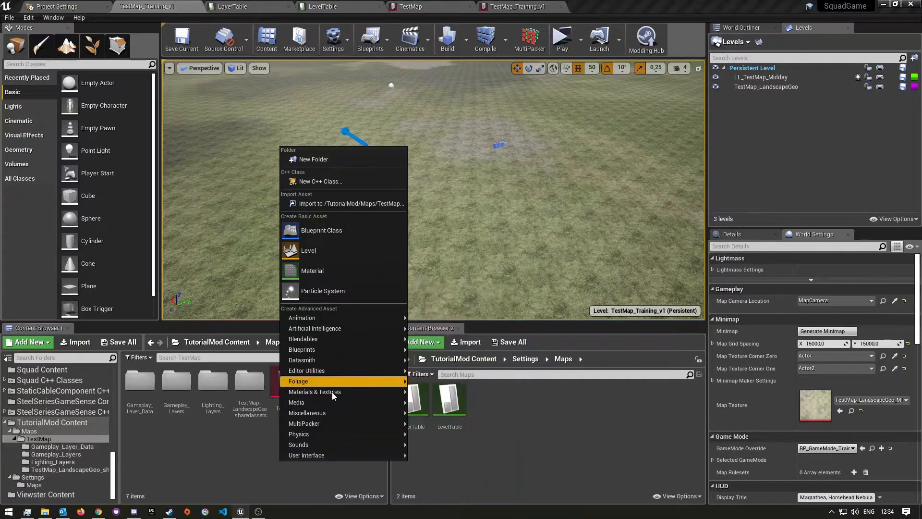
mouse_move(319, 414)
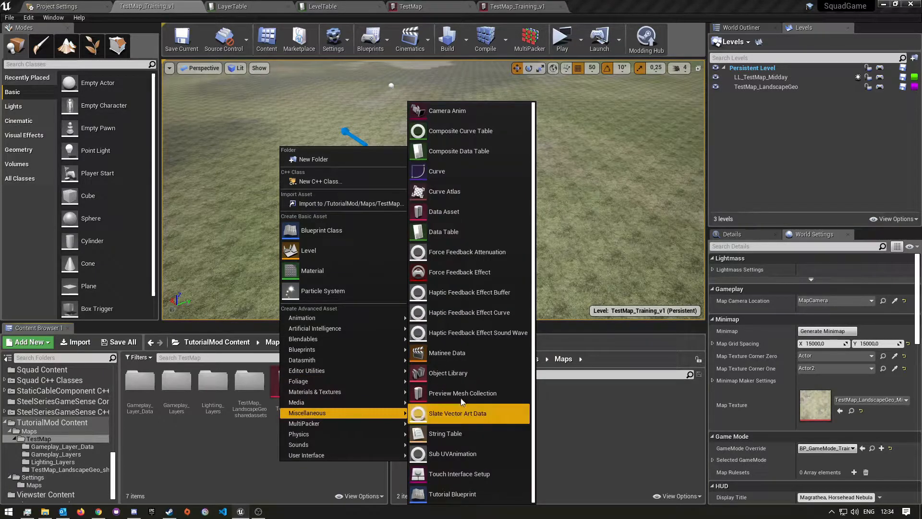
left_click(450, 213)
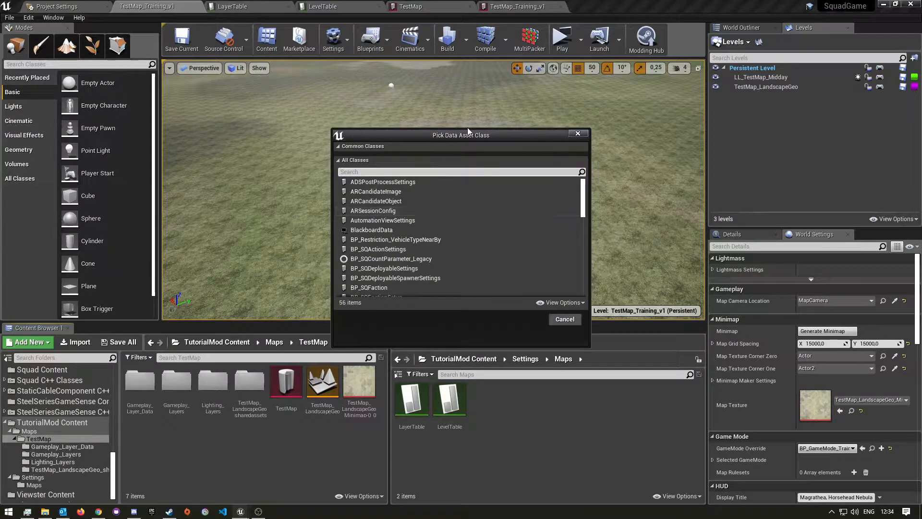
left_click_drag(406, 143, 478, 135)
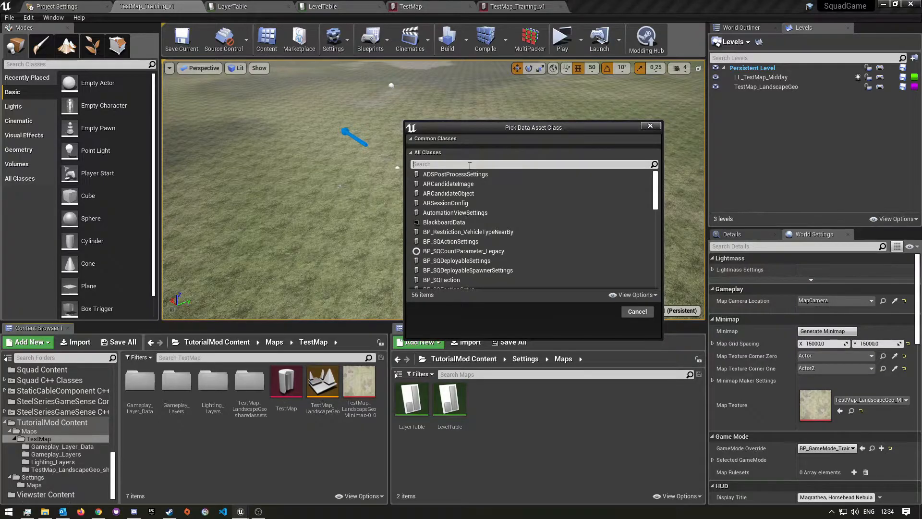
type("le")
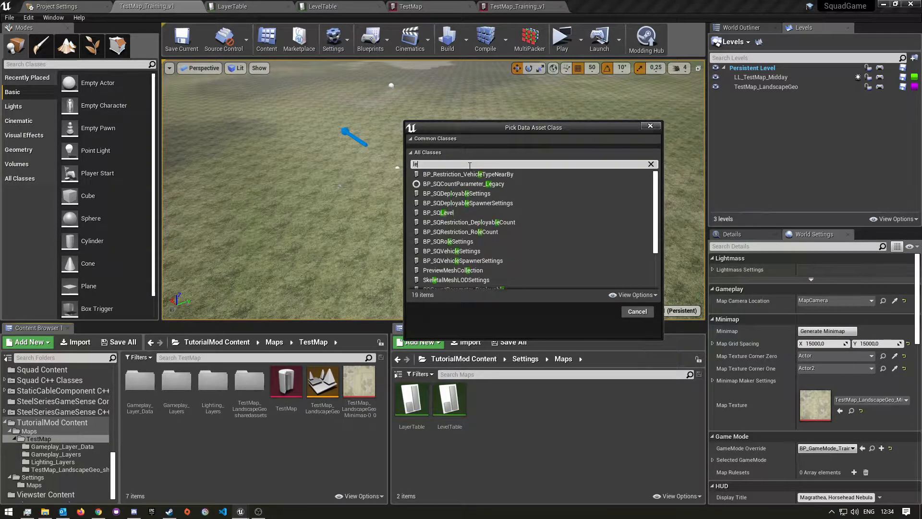
type("v")
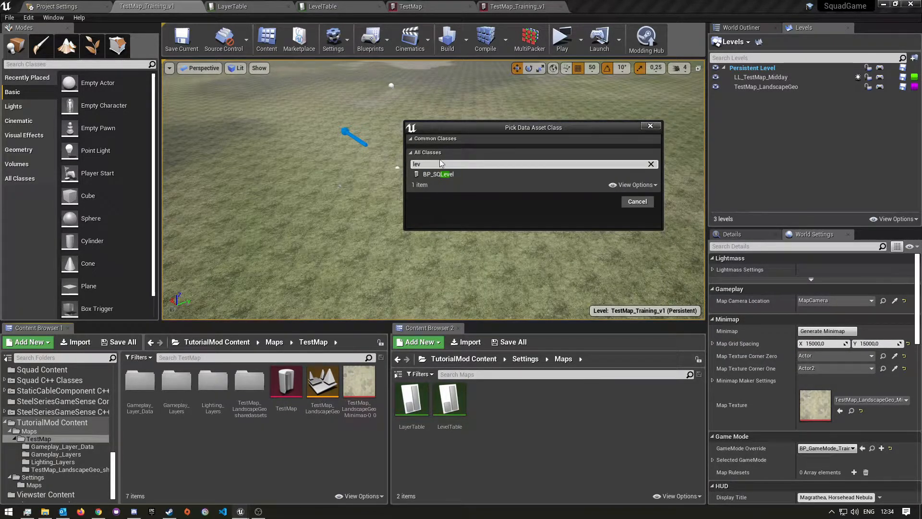
left_click(445, 177)
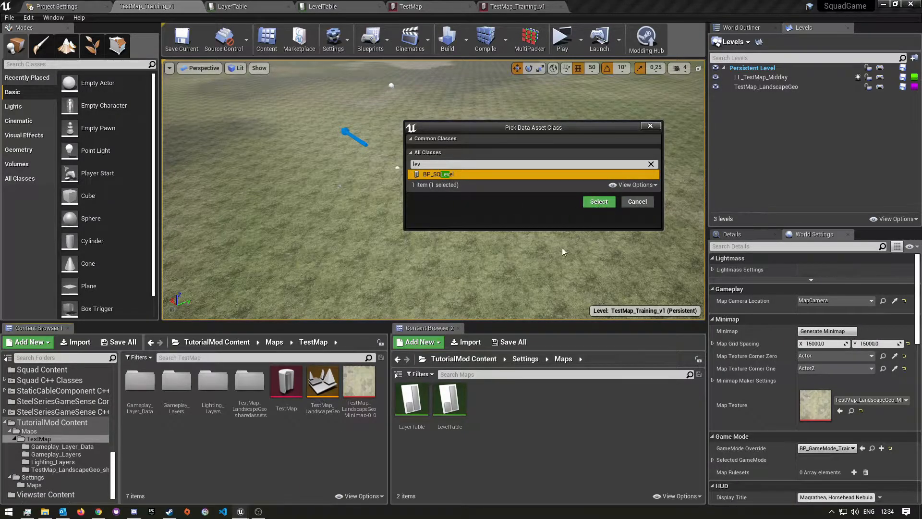
left_click(639, 201)
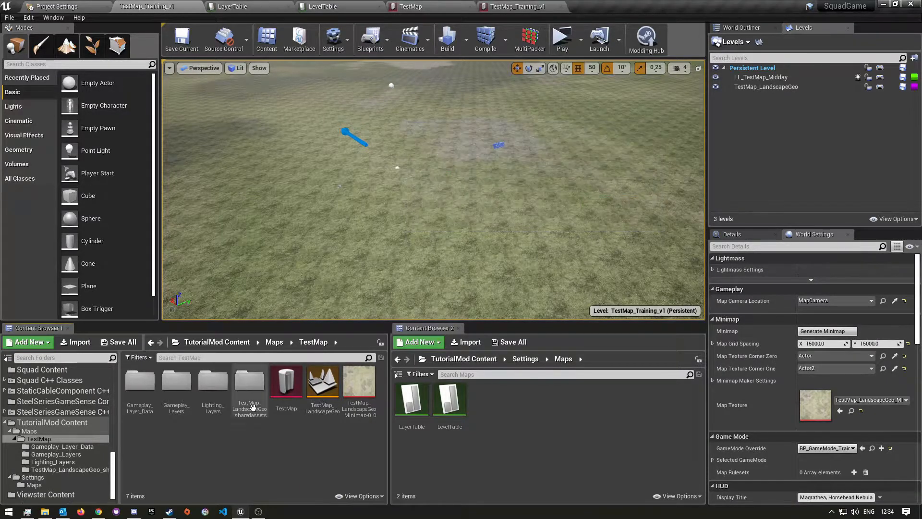
- Review the TestMap data asset alongside the TestMap row in LevelTable, and return to the TestMap folder
left_click(289, 388)
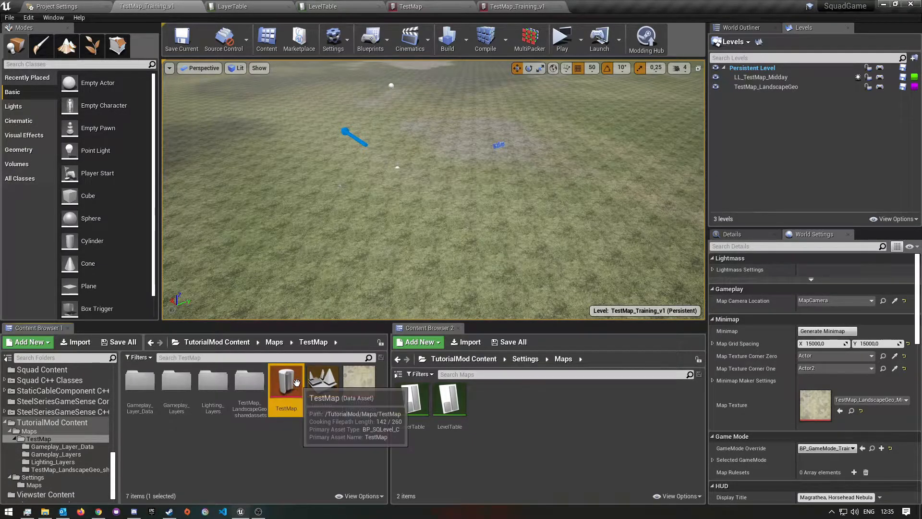
left_click(326, 6)
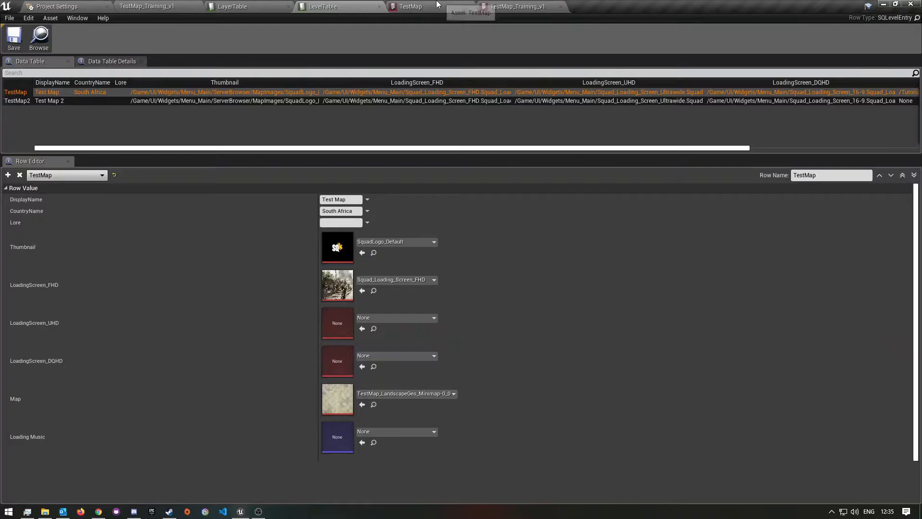
left_click(431, 6)
left_click(147, 7)
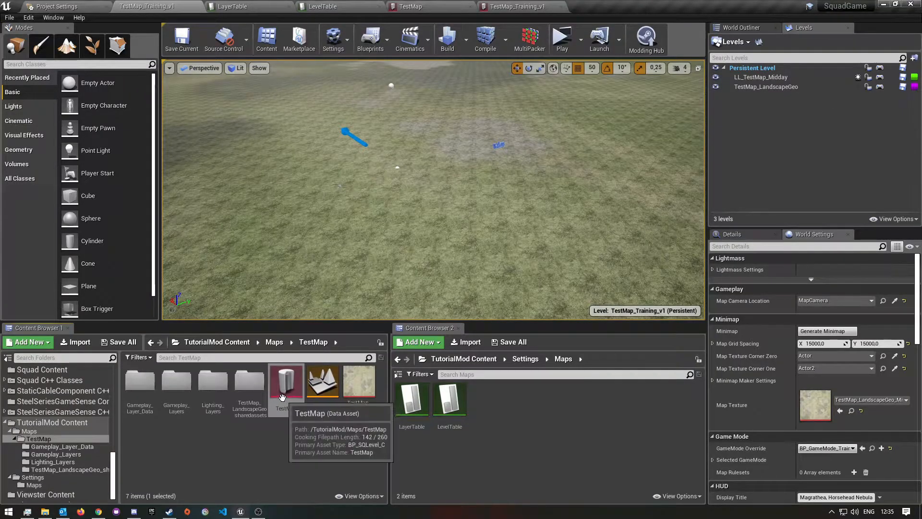
- Review the landscape level and minimap texture in the TestMap folder, and the World and Row Name options in the TestMap data asset
left_click(328, 384)
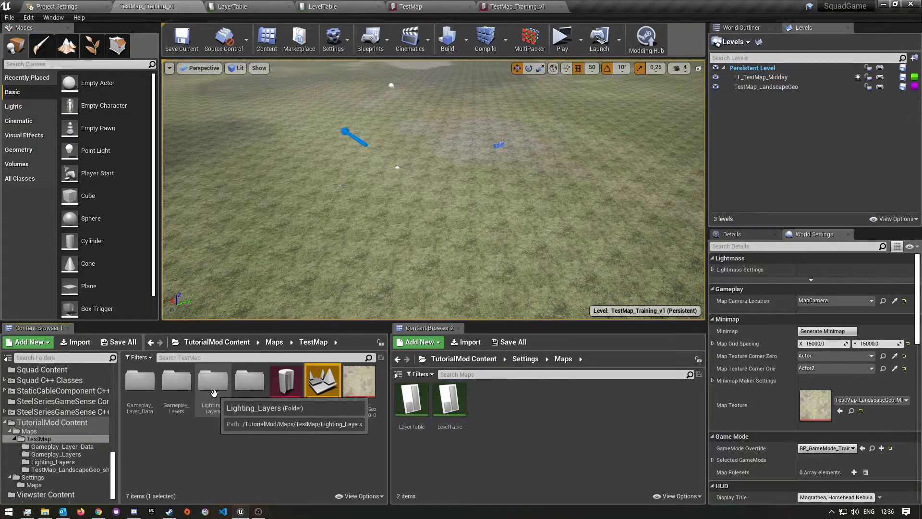
left_click(362, 398)
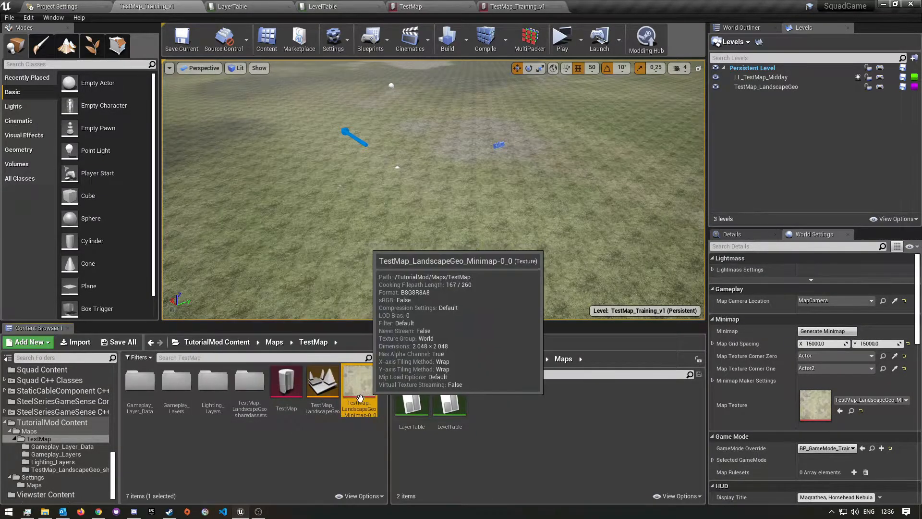
left_click(415, 5)
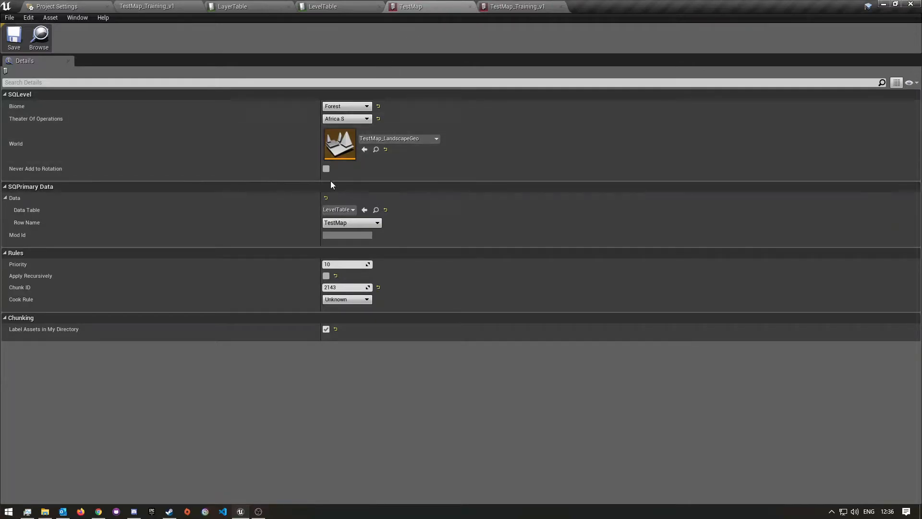
left_click(389, 139)
left_click(563, 126)
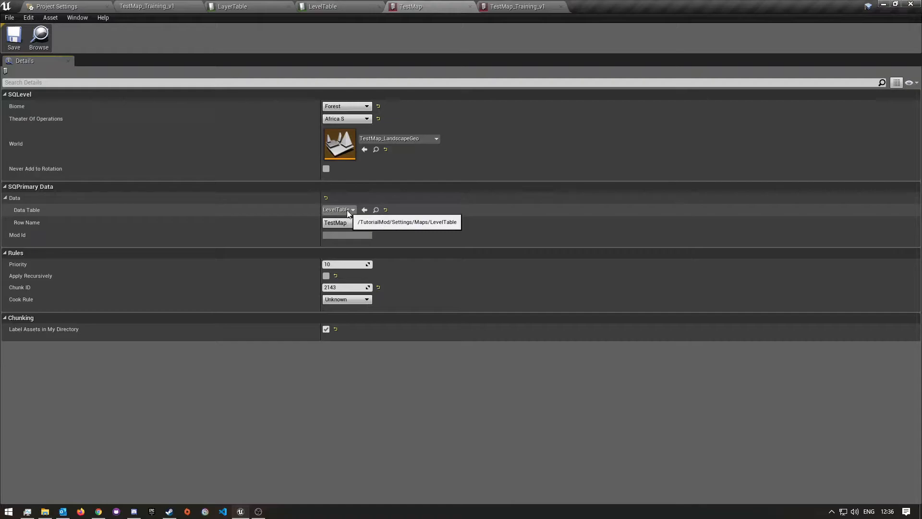
left_click(366, 225)
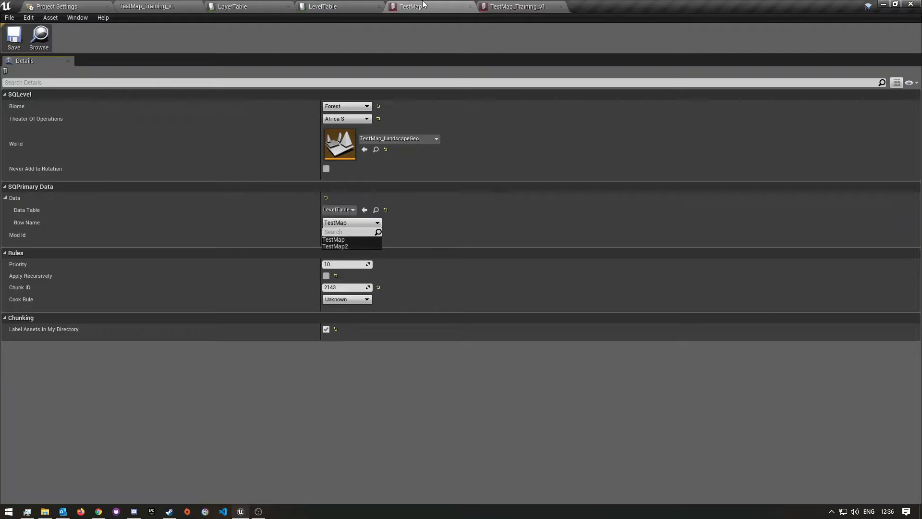
- Delete the TestMap2 row from LevelTable
left_click(332, 6)
left_click(22, 101)
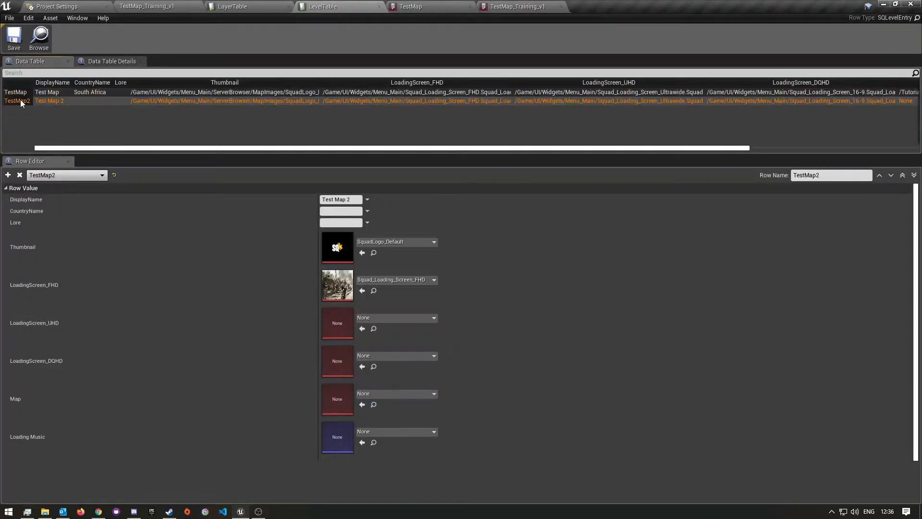
left_click(19, 175)
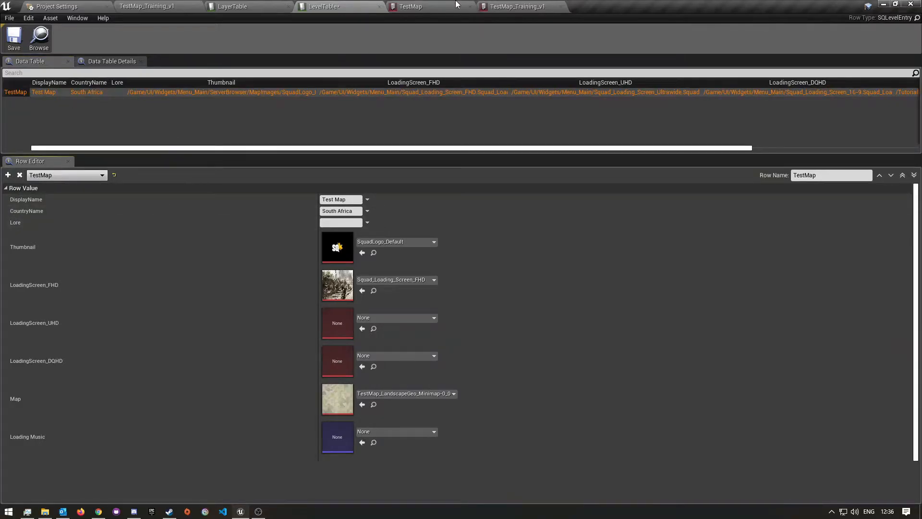
- Pick TestMap as the Row Name in the TestMap data asset, and check the available Data Table choices
left_click(443, 10)
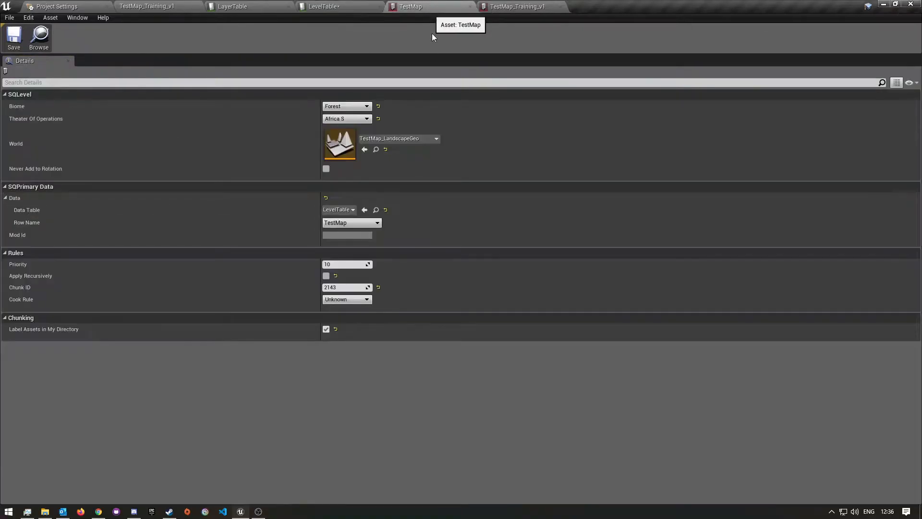
left_click(357, 223)
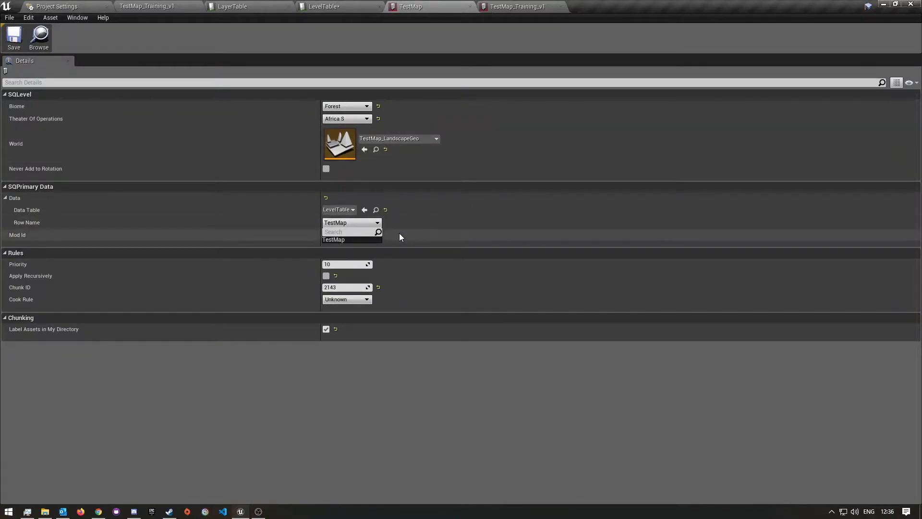
left_click(347, 241)
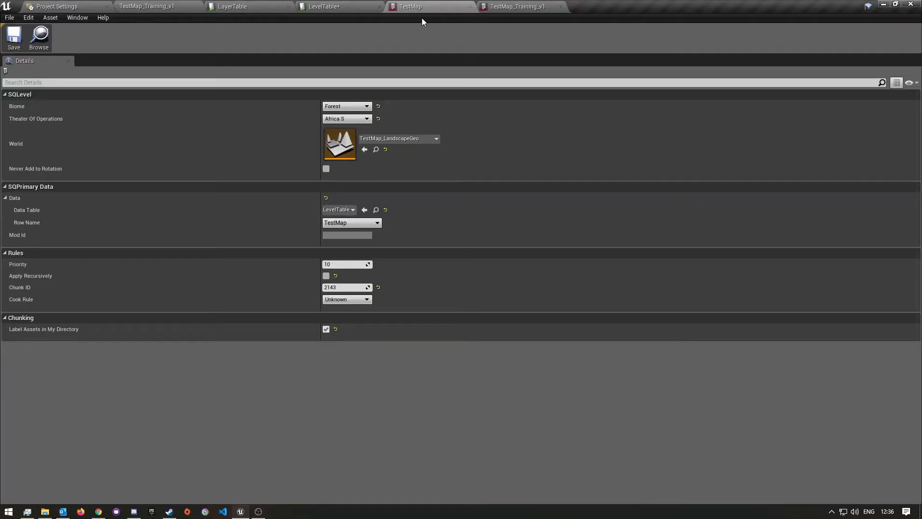
left_click(367, 223)
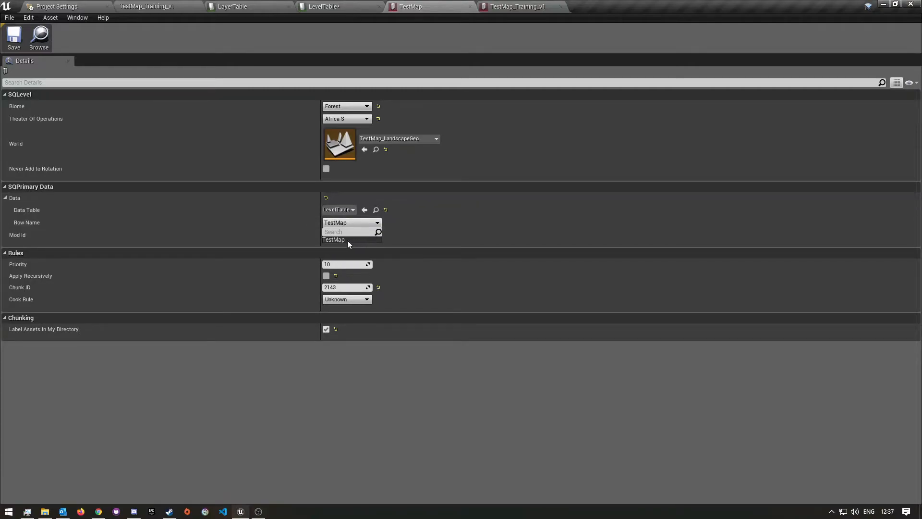
left_click(346, 240)
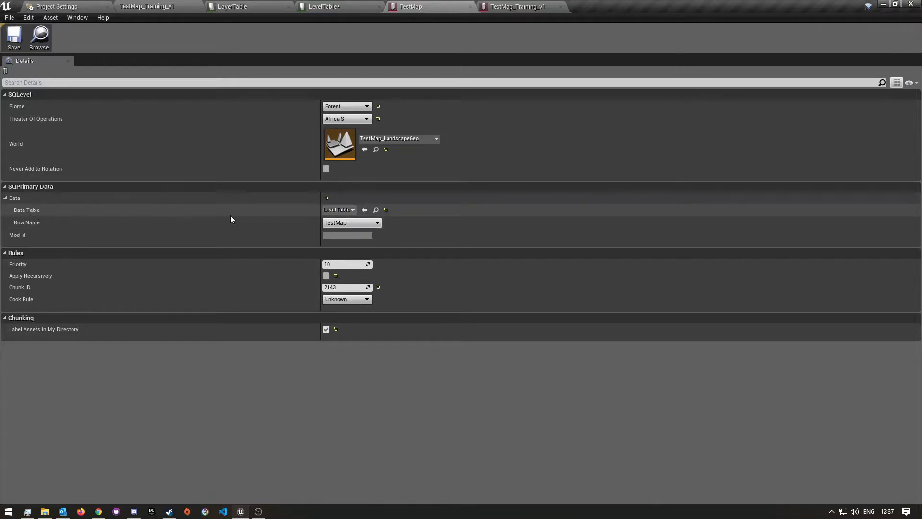
left_click(343, 212)
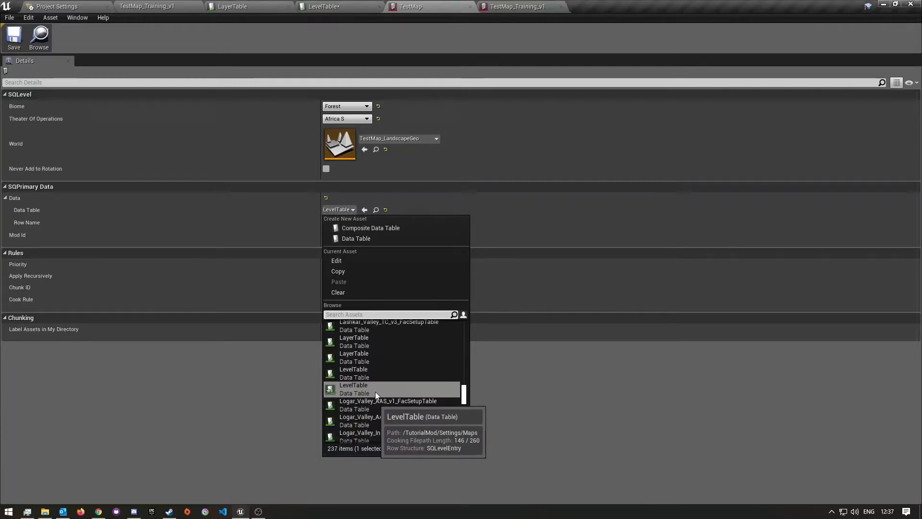
left_click(564, 371)
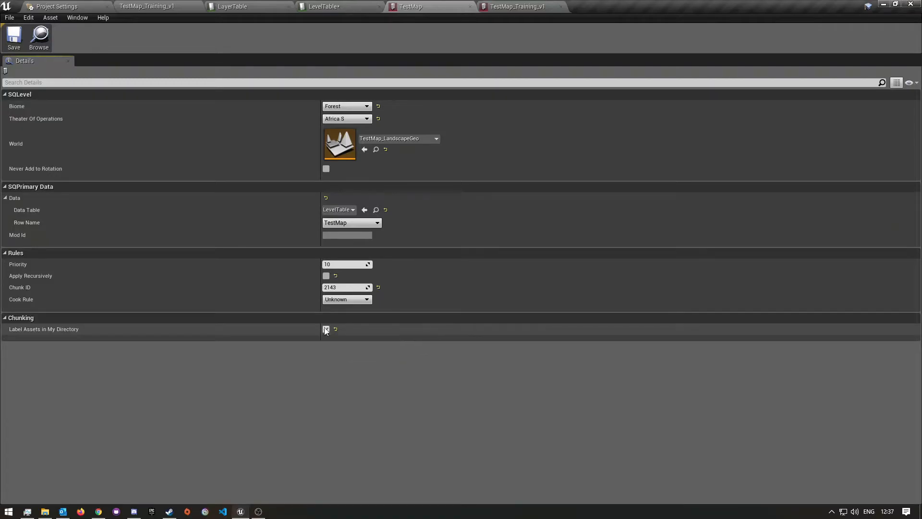
- Close the TestMap data asset and save LevelTable, and open the Gameplay_Layer_Data folder inside TestMap
left_click(470, 7)
left_click(17, 39)
left_click(94, 5)
left_click(175, 6)
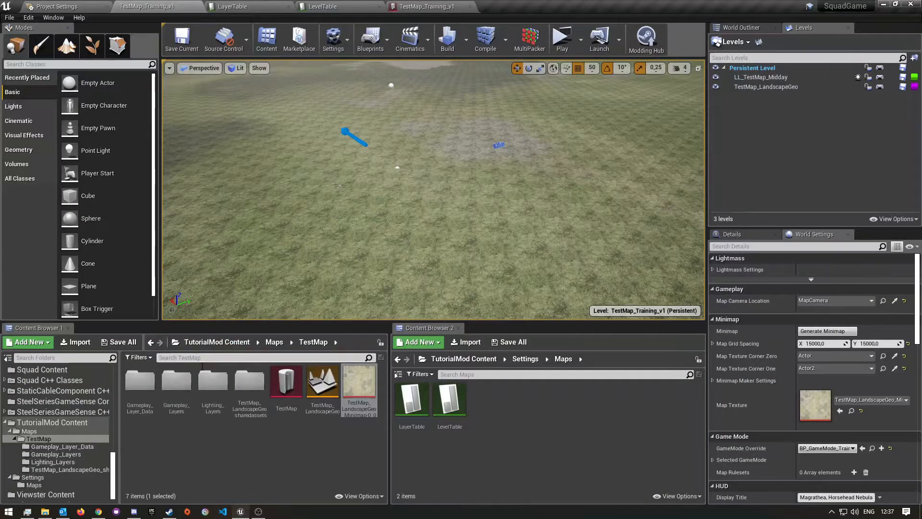
double_click(143, 393)
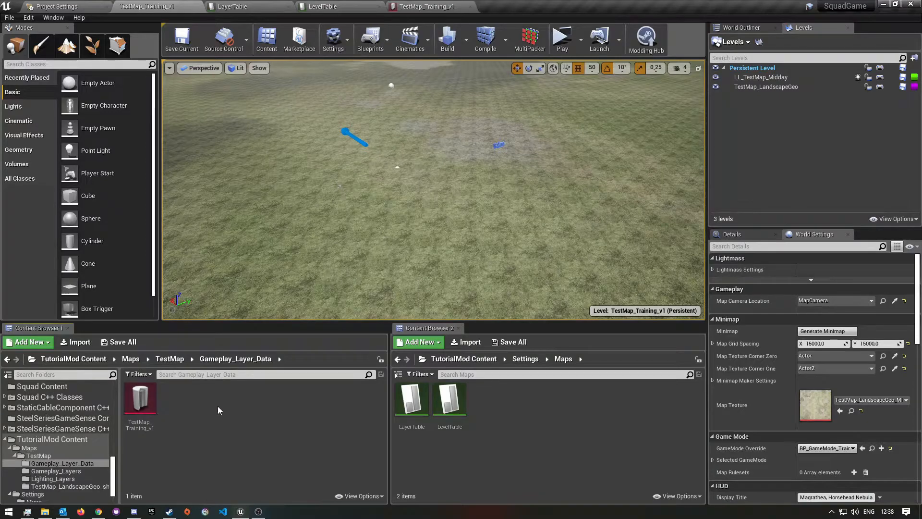
- Try to create a data asset in Gameplay_Layer_Data, searching the classes for "Layer" to find BP_SQLayer and cancelling at the class selection
right_click(217, 406)
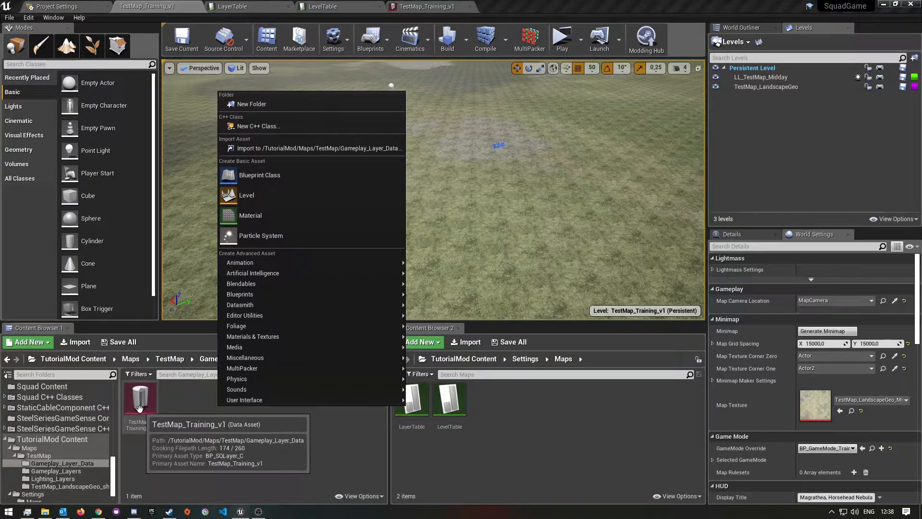
right_click(198, 417)
right_click(198, 417)
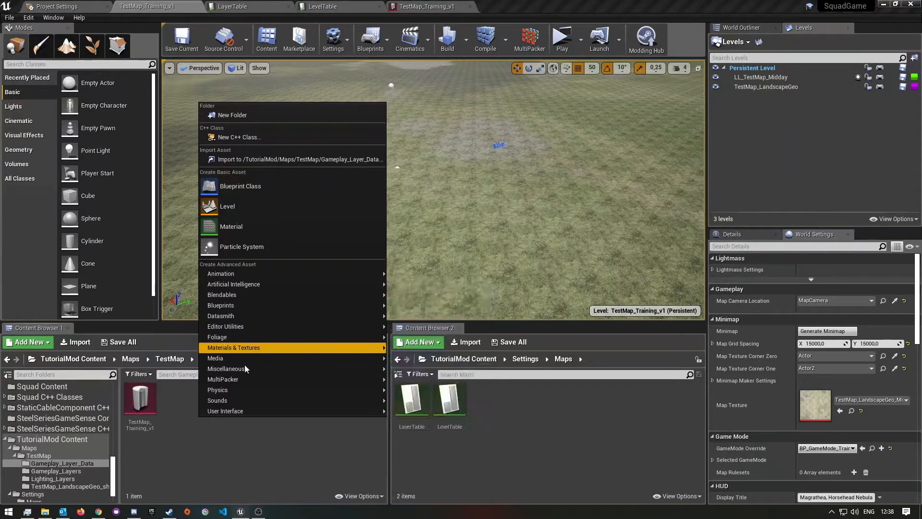
mouse_move(246, 371)
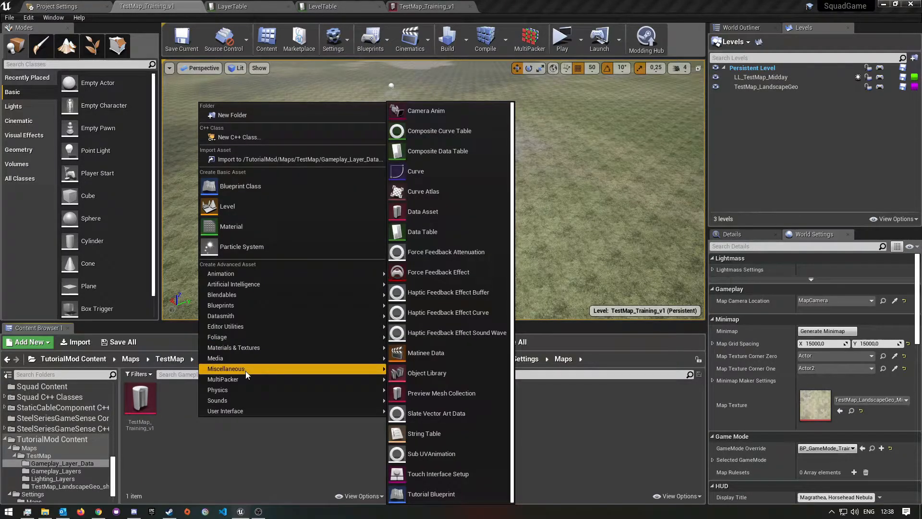
left_click(426, 215)
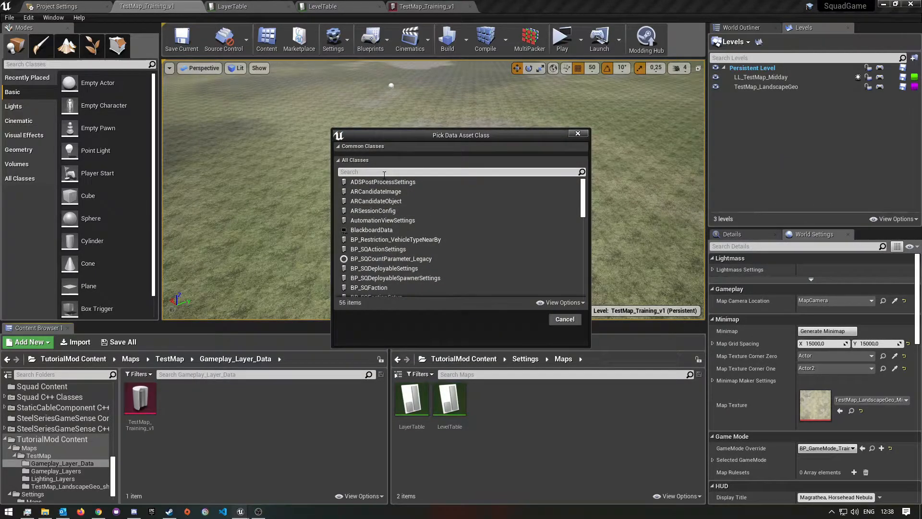
type("Layer")
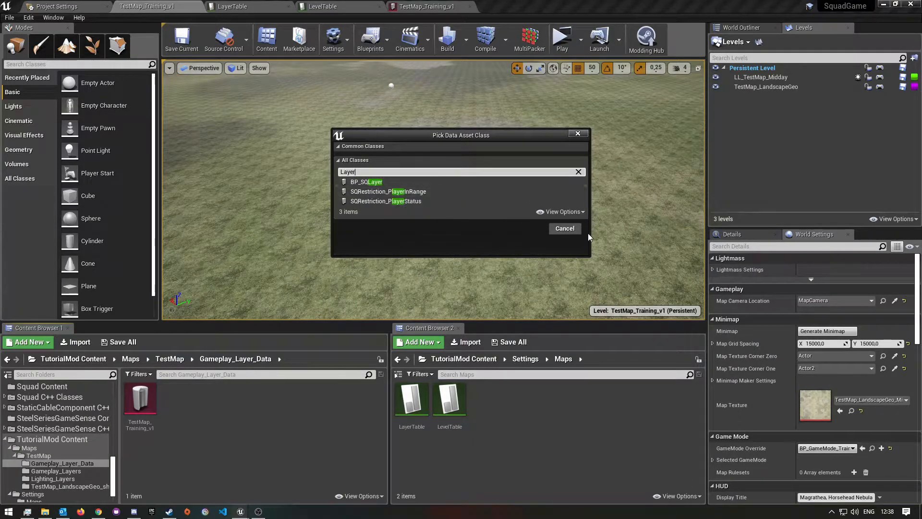
left_click(575, 230)
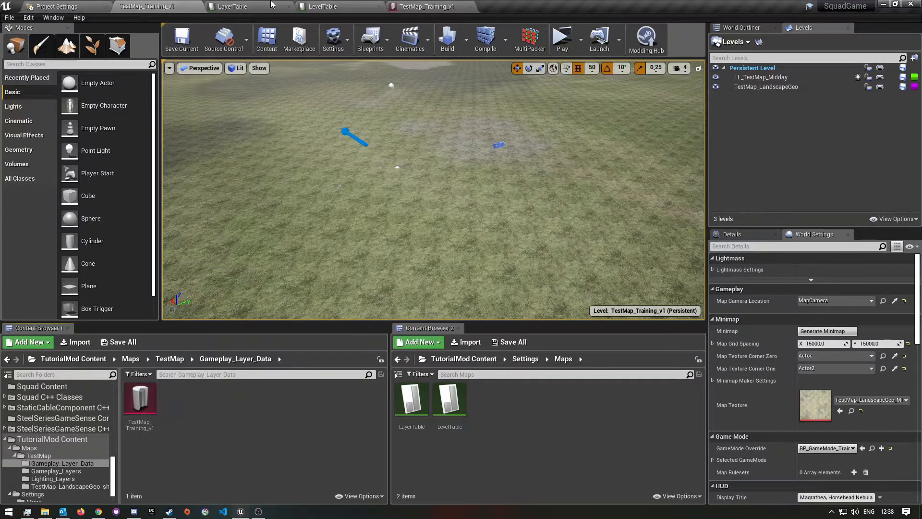
- Review the row name and display name of the TestMap_Training_v1 row in LayerTable
left_click(245, 8)
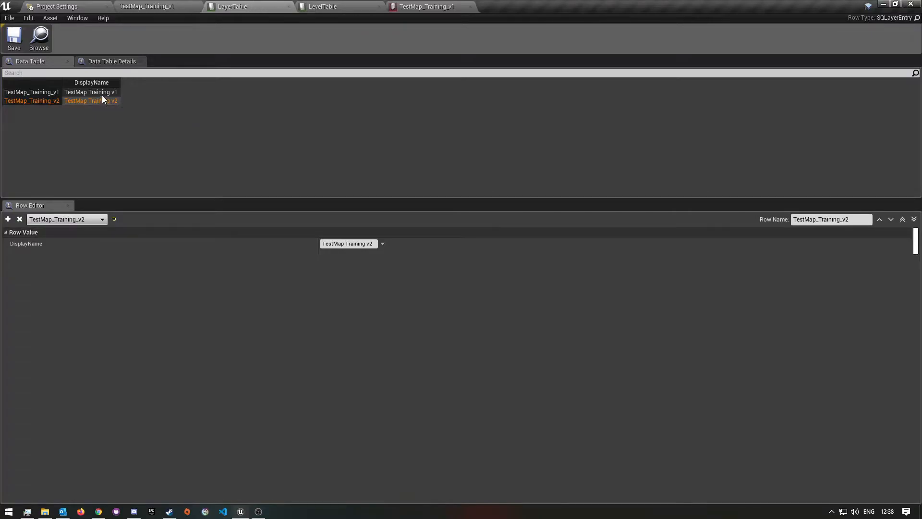
left_click(91, 93)
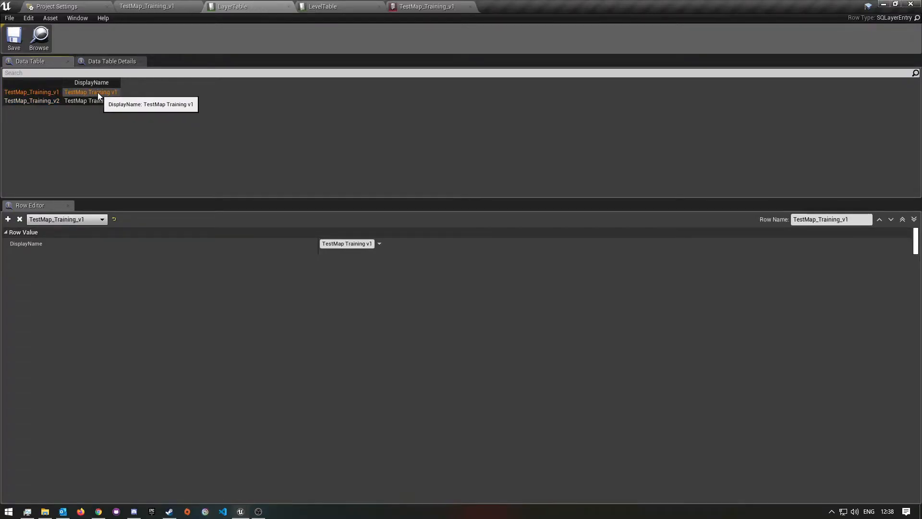
left_click_drag(870, 219, 777, 222)
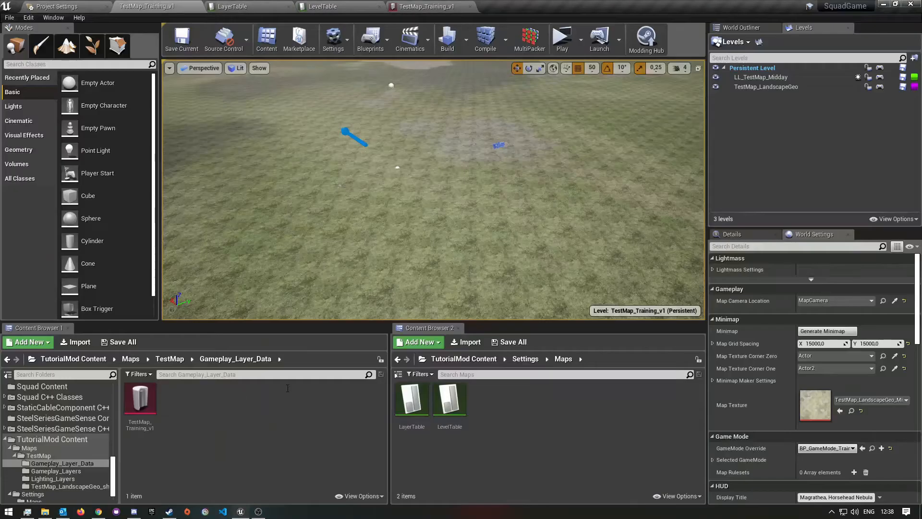
- Open the TestMap_Training_v1 data asset from Gameplay_Layer_Data and compare its Level Id with the TestMap row in LevelTable
double_click(140, 399)
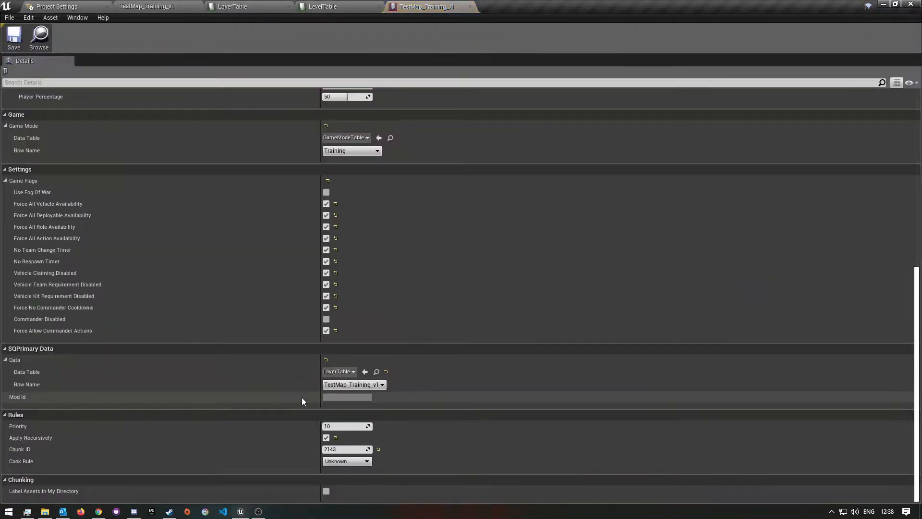
scroll(216, 281, "up", 15)
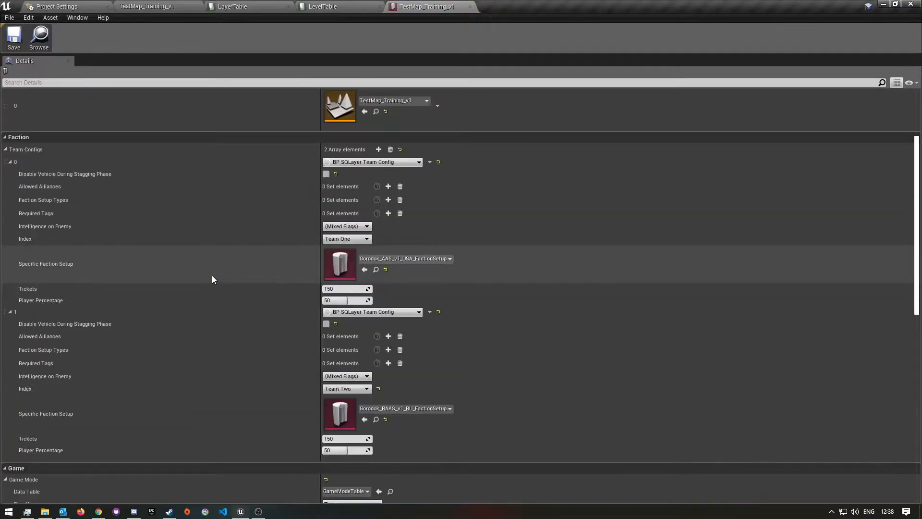
scroll(214, 279, "up", 2)
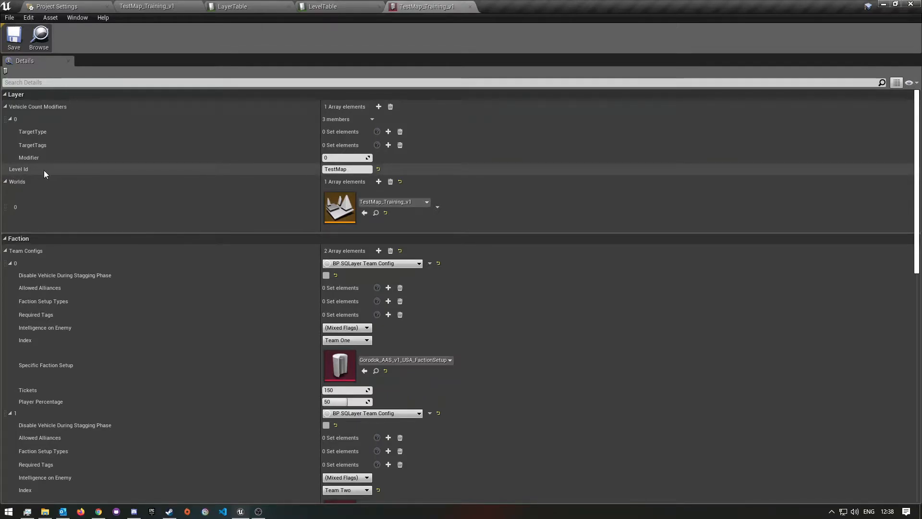
left_click(346, 169)
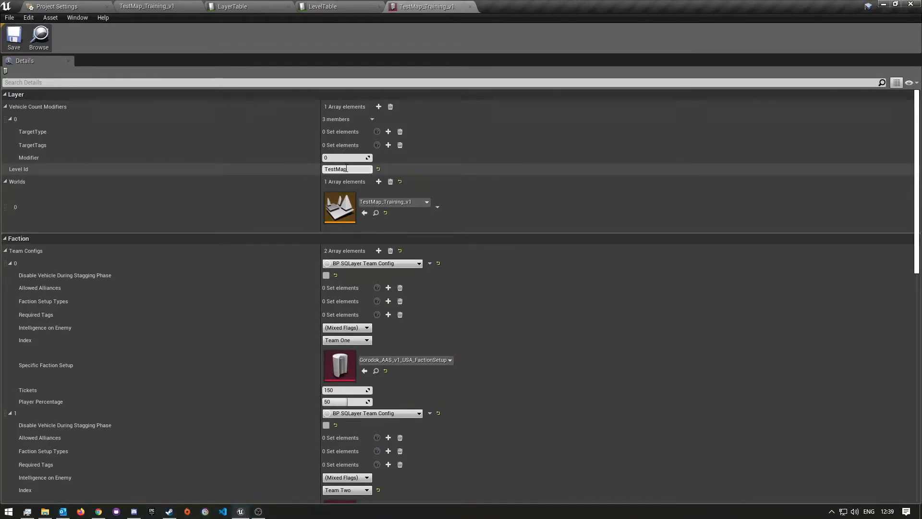
left_click(358, 168)
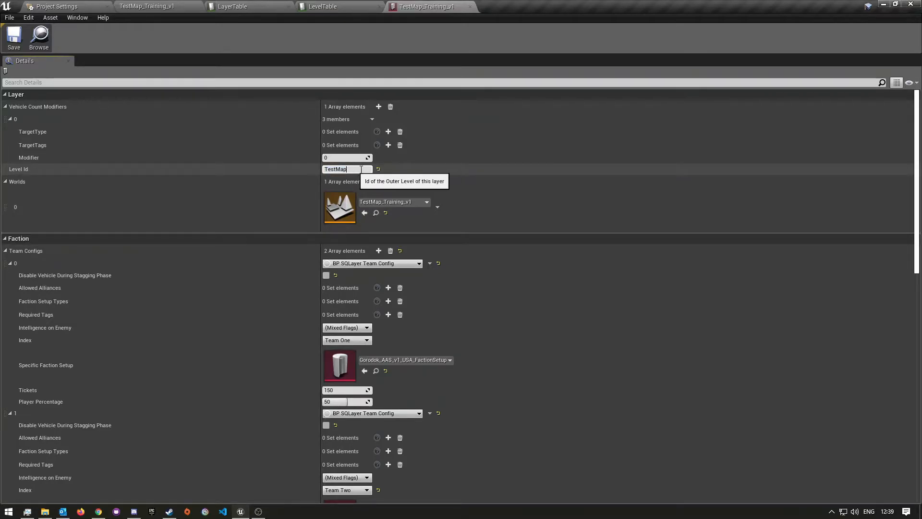
left_click_drag(364, 168, 285, 168)
left_click(332, 6)
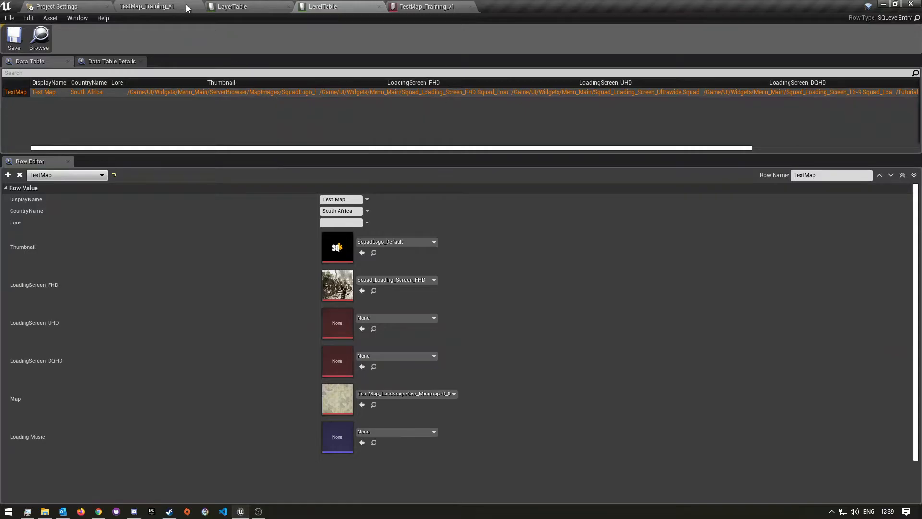
left_click(168, 7)
left_click(425, 6)
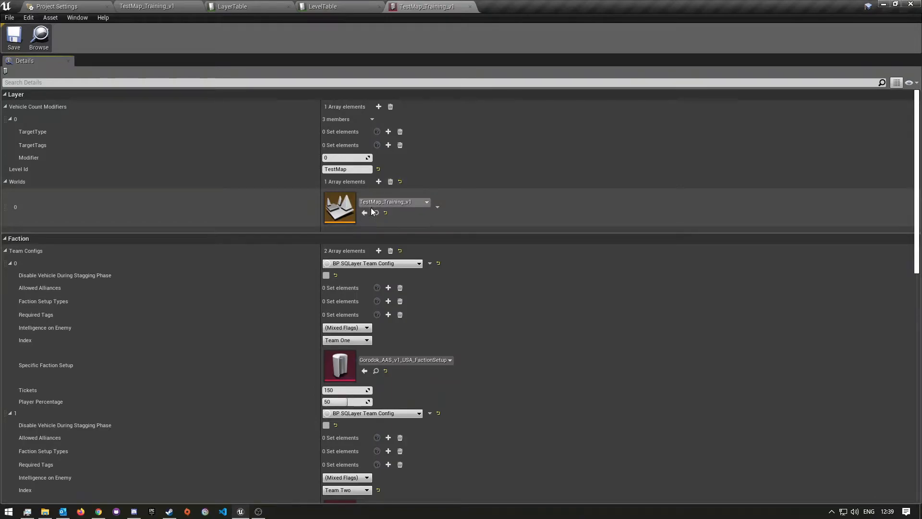
- Examine the level choices for the Worlds entry of the TestMap_Training_v1 data asset, and return to the TestMap folder
left_click(411, 201)
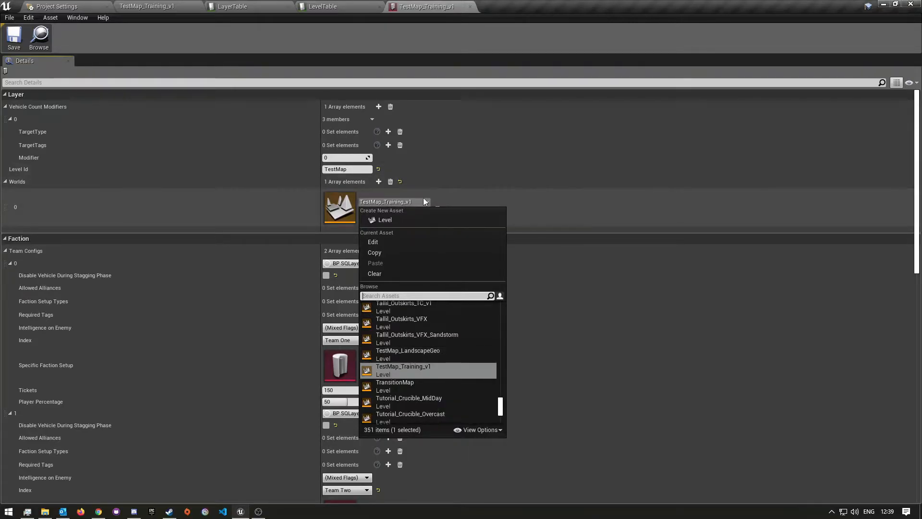
left_click(160, 5)
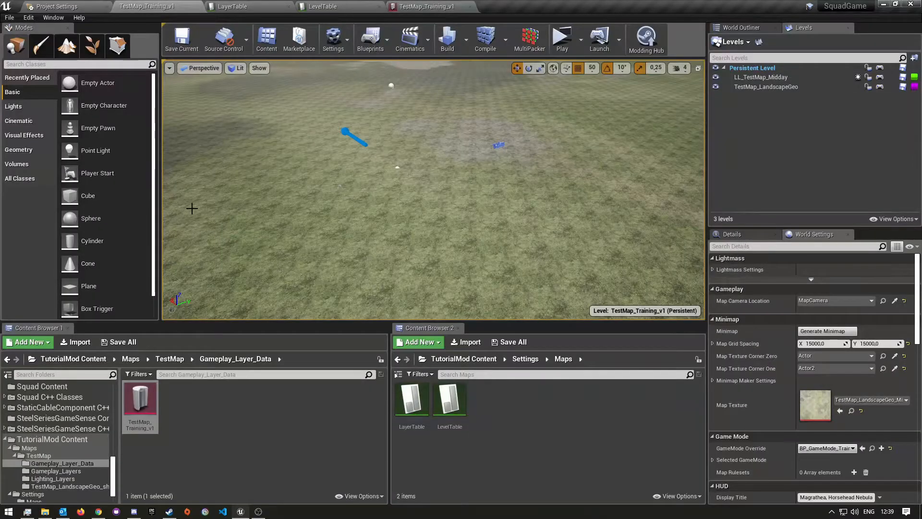
left_click(170, 359)
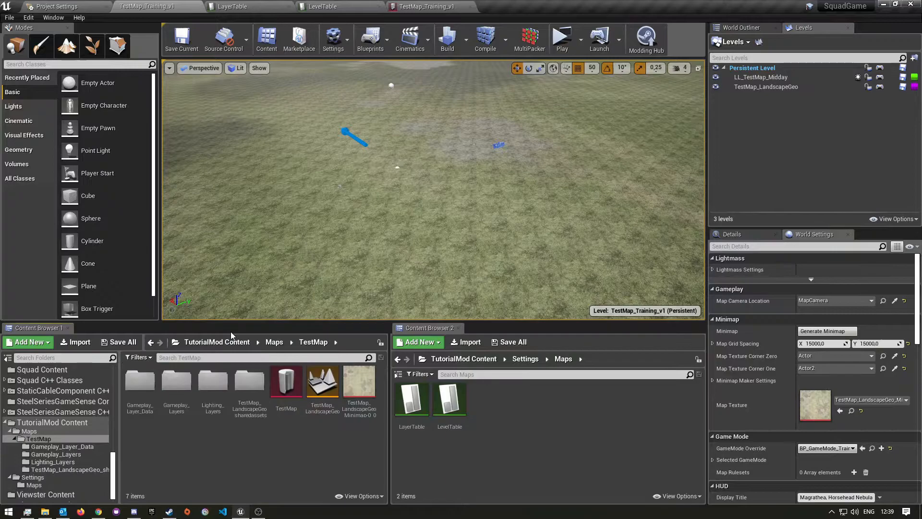
- Locate the TestMap_Training_v1 level in the Gameplay_Layers folder and compare it with the Worlds entry choices of the TestMap_Training_v1 data asset
double_click(178, 399)
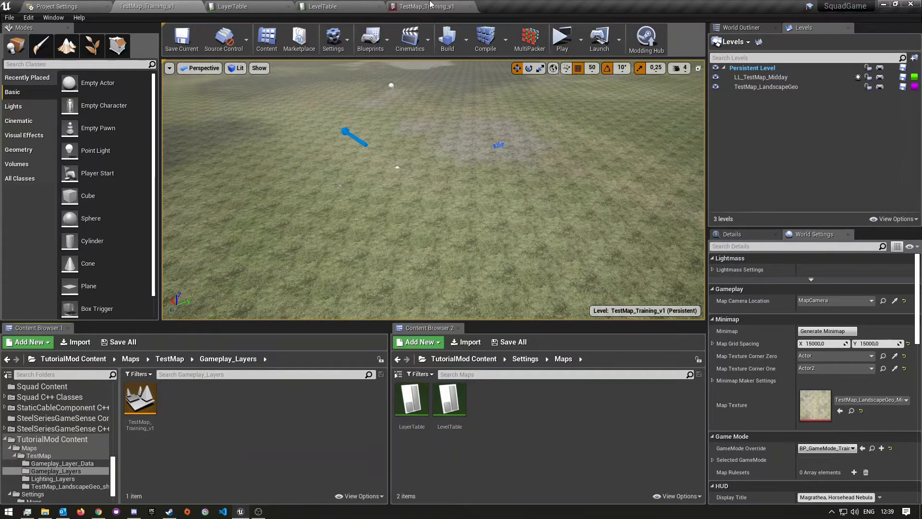
left_click(432, 4)
left_click(233, 6)
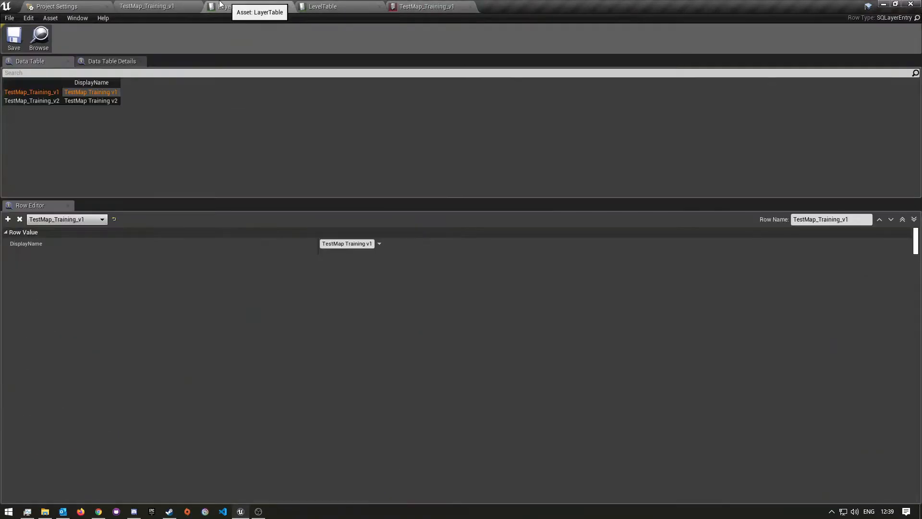
left_click(147, 6)
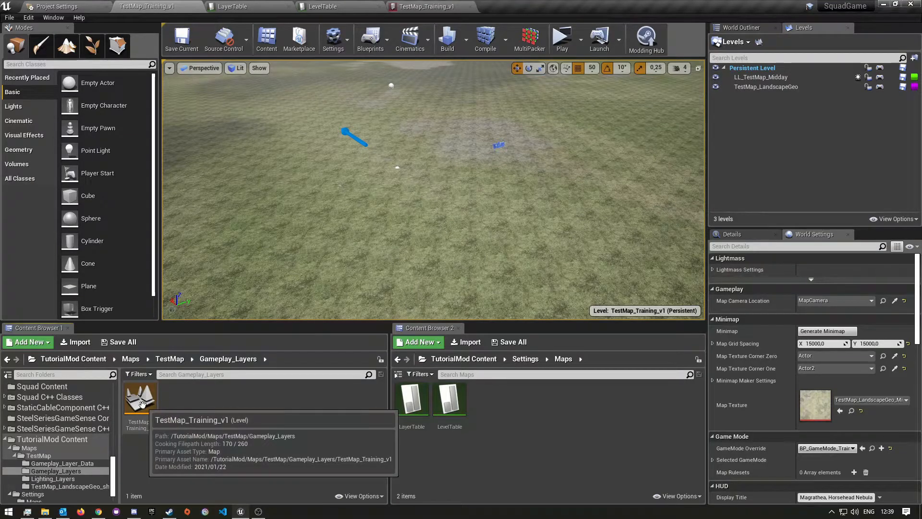
left_click(432, 6)
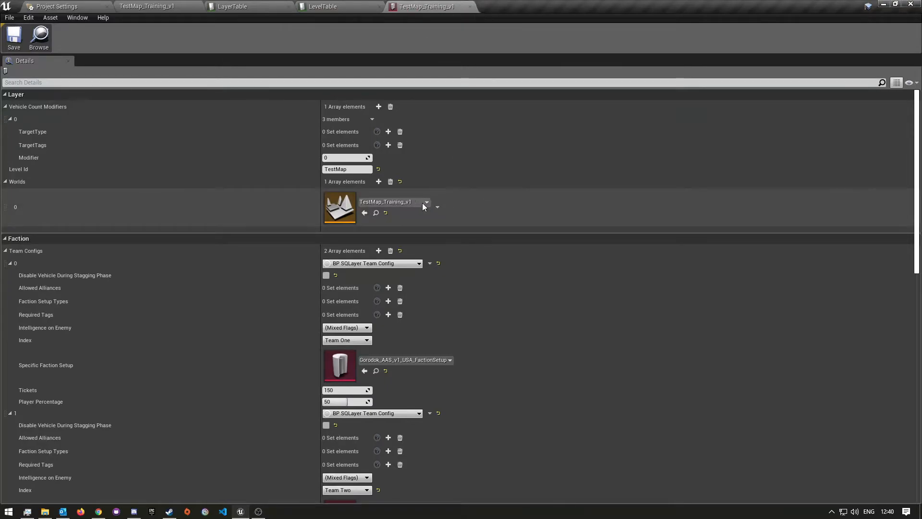
left_click(403, 202)
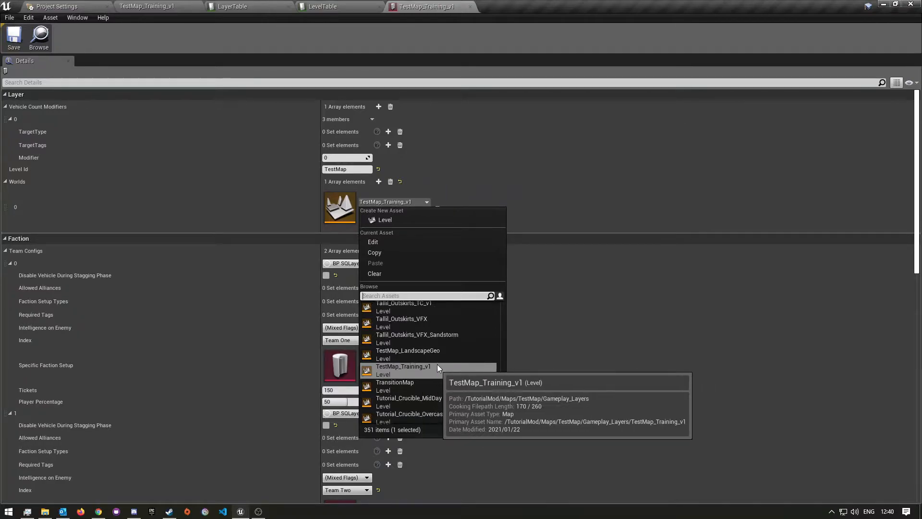
left_click(638, 276)
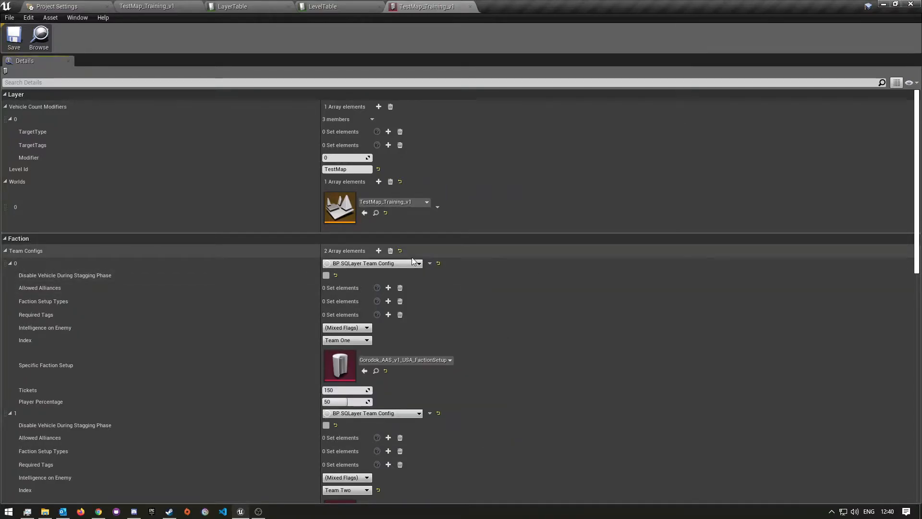
- Assign BP_SQLayerTeamConfig to the first Team Configs entry of the TestMap_Training_v1 data asset
scroll(184, 282, "down", 5)
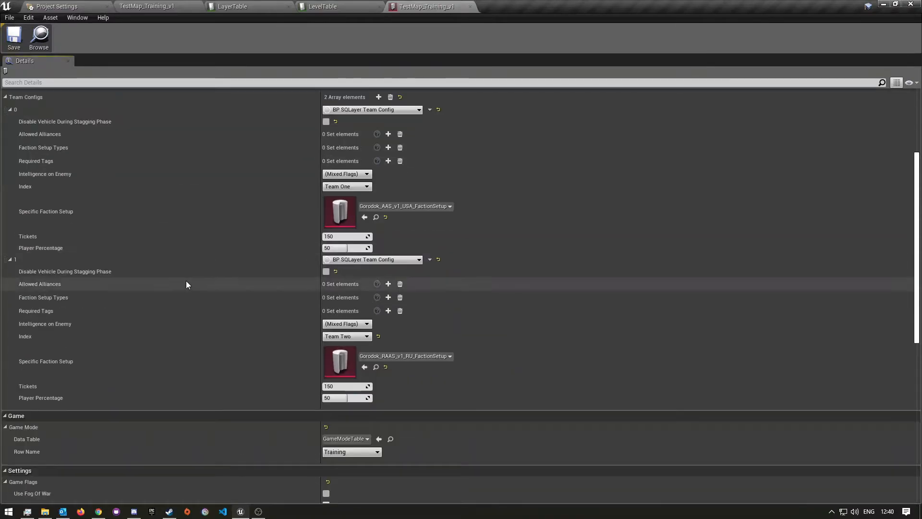
scroll(185, 280, "up", 1)
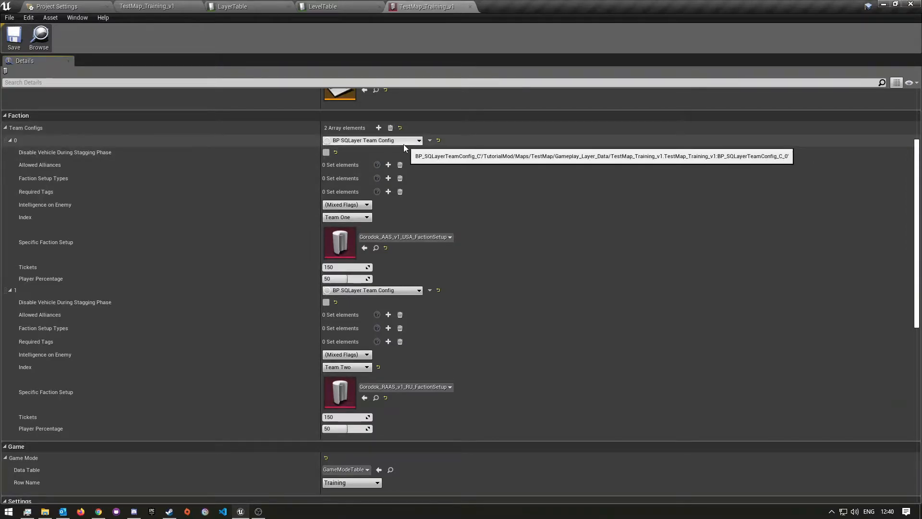
left_click(405, 142)
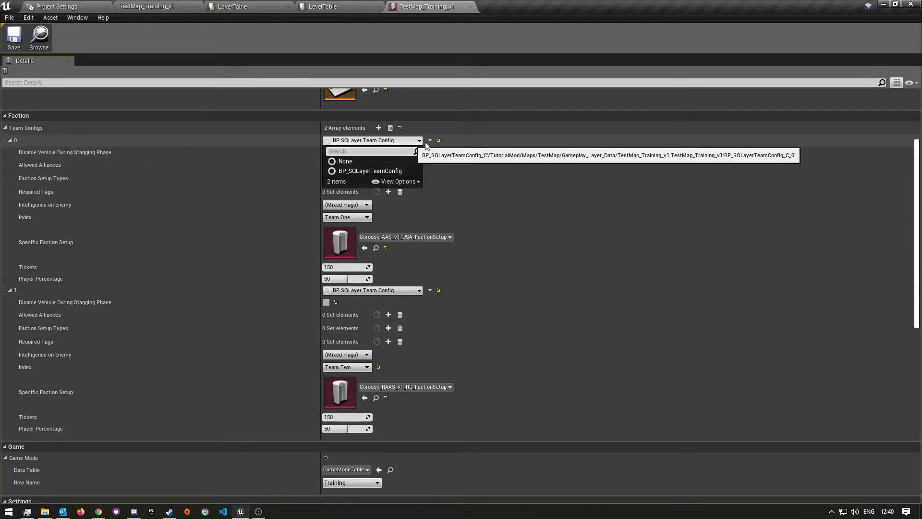
left_click(384, 171)
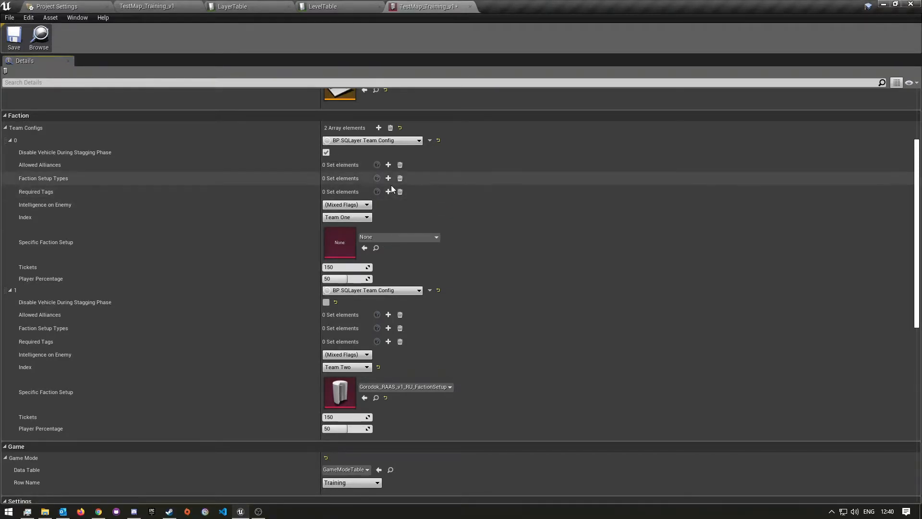
- Set the first team's Specific Faction Setup to Gorodok_RAAS_v1_USA_FactionSetup, save the asset, and turn off Disable Vehicle During Stagging Phase
left_click(402, 238)
scroll(446, 371, "down", 1)
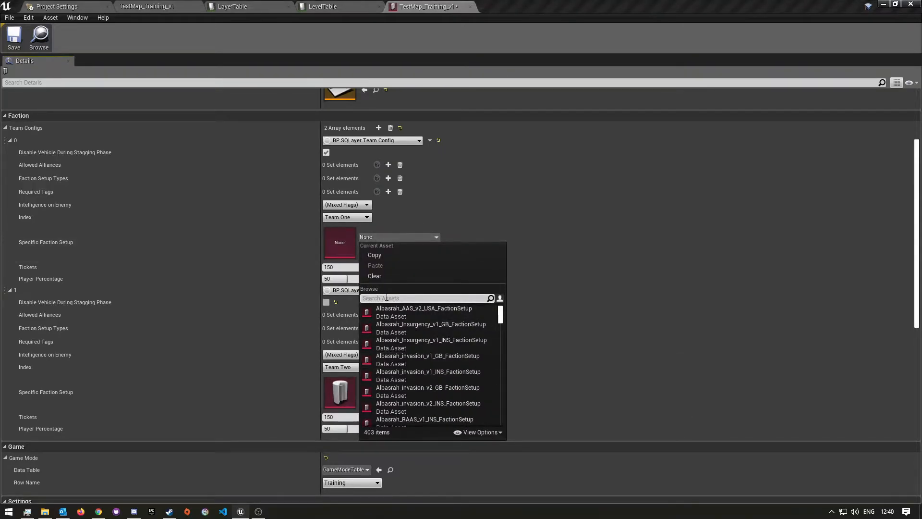
type("go")
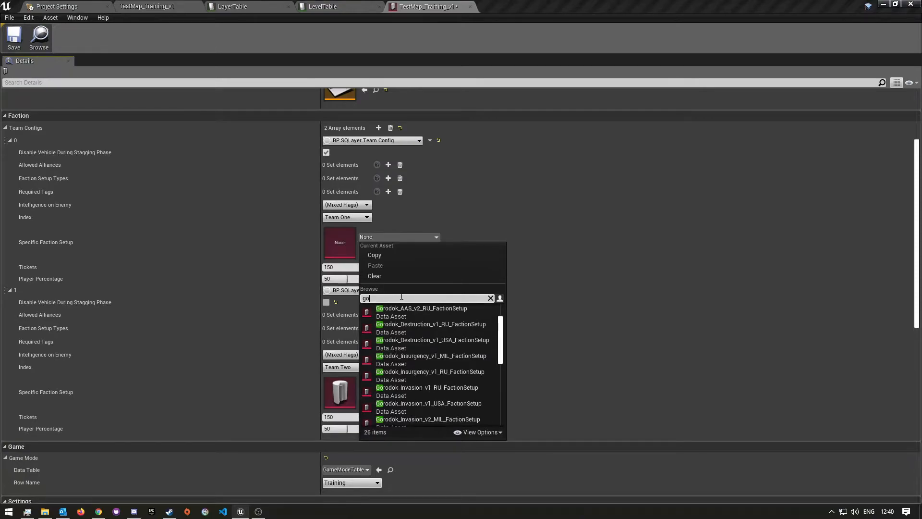
scroll(458, 361, "down", 2)
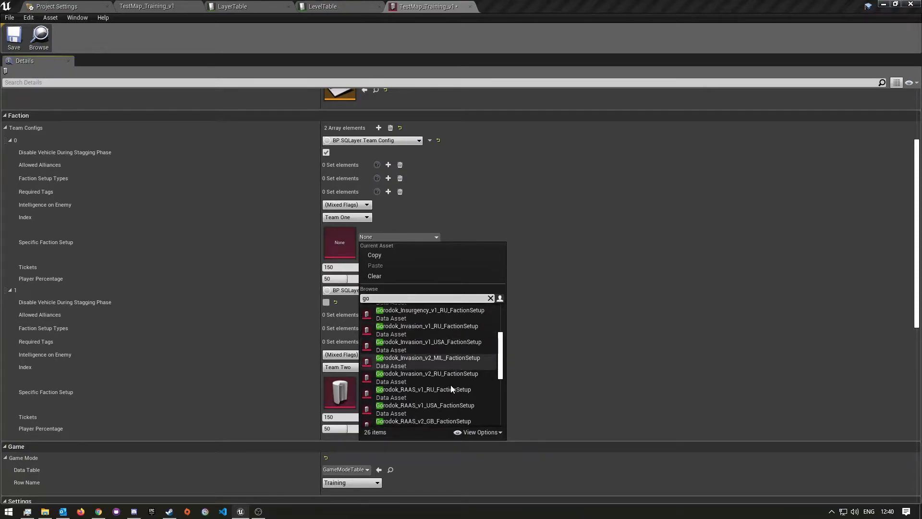
left_click(447, 382)
left_click(434, 376)
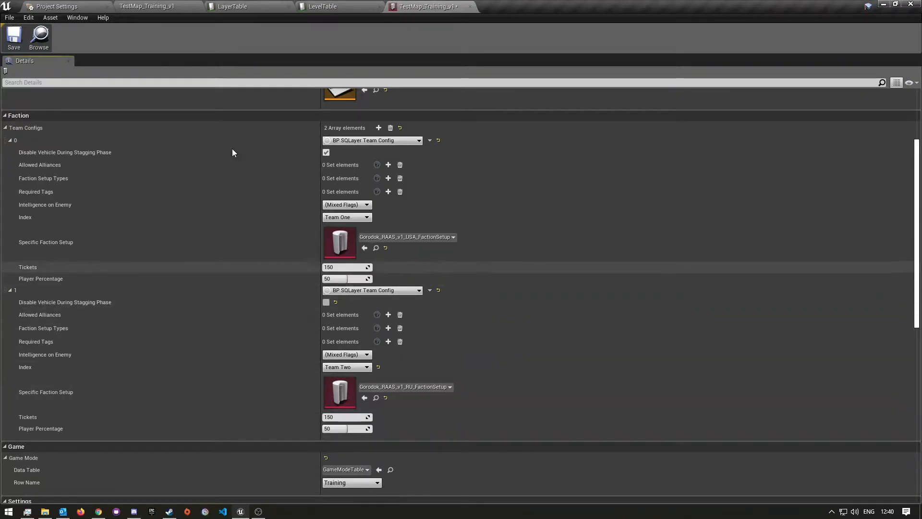
left_click(14, 35)
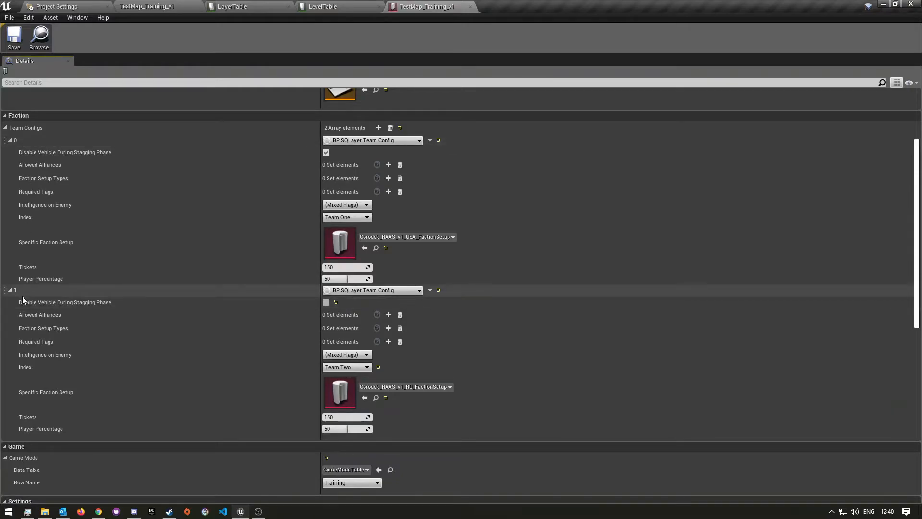
left_click(326, 151)
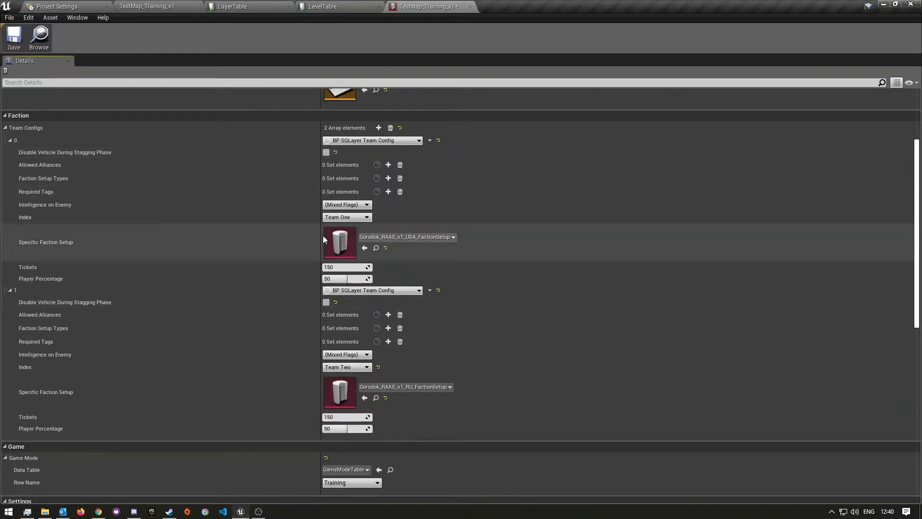
- Swap the Index values of the two team configs, and restore the first to Team One and the second to Team Two
left_click(353, 217)
left_click(342, 238)
left_click(346, 367)
left_click(348, 382)
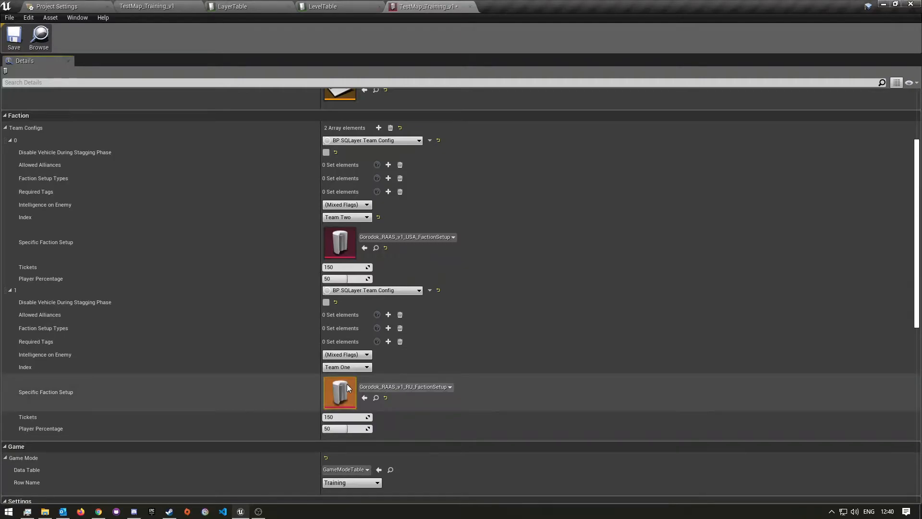
left_click(350, 368)
left_click(346, 388)
left_click(354, 217)
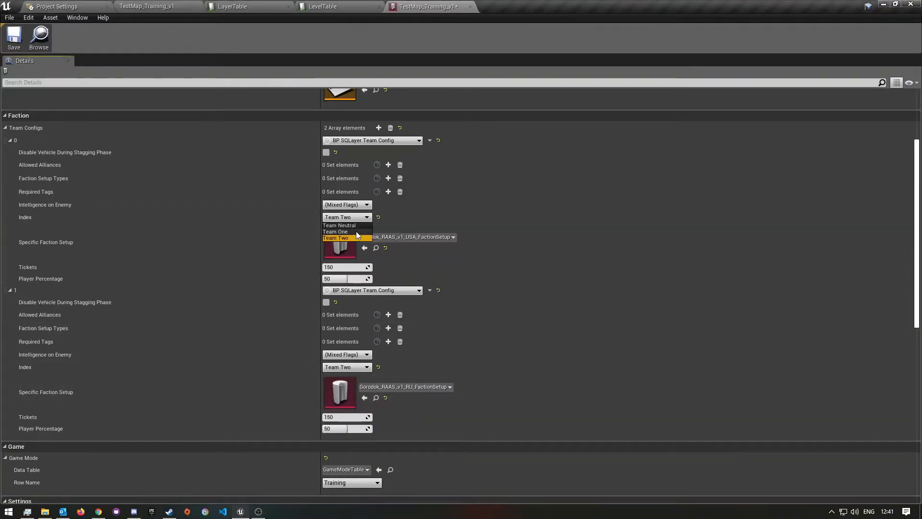
left_click(356, 231)
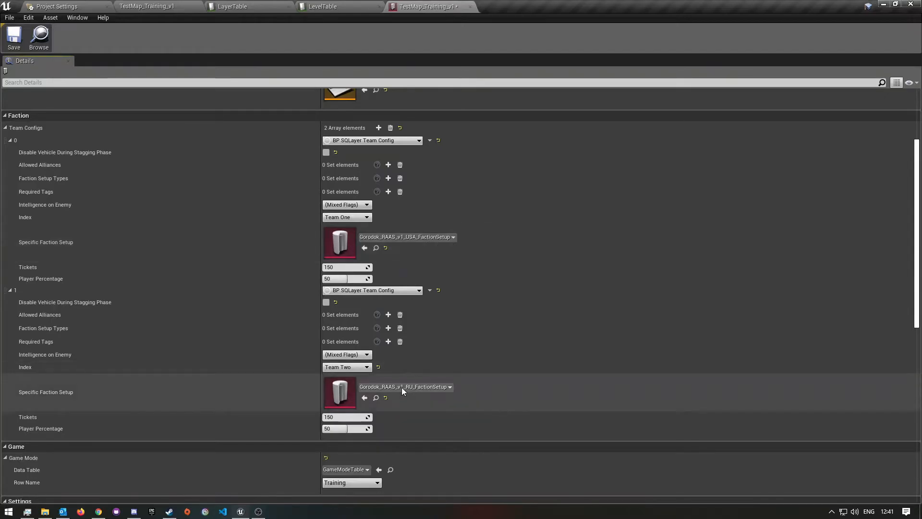
- Examine the available faction setups for the first team config without picking another one
left_click(413, 238)
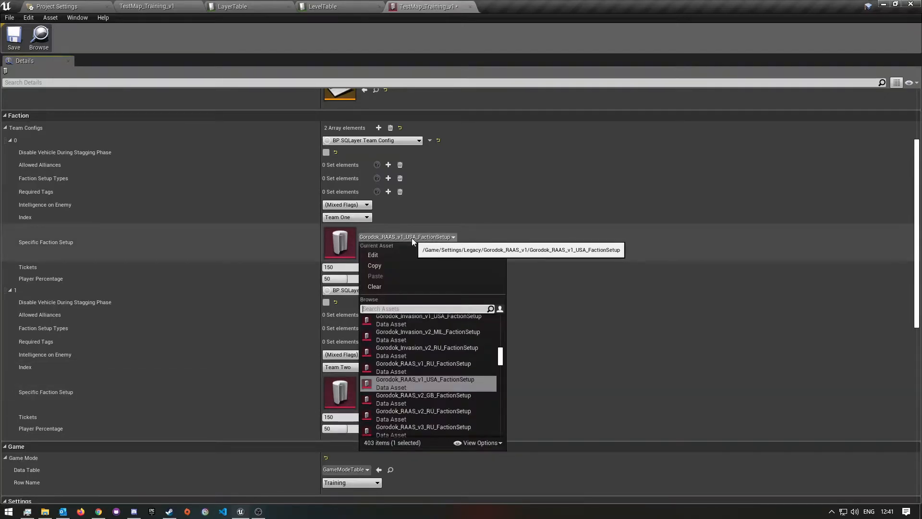
scroll(427, 387, "down", 2)
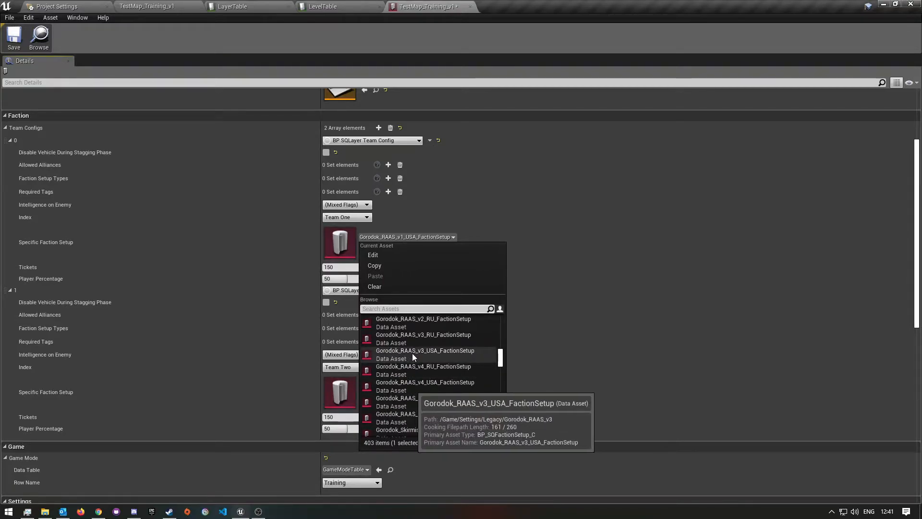
left_click(534, 365)
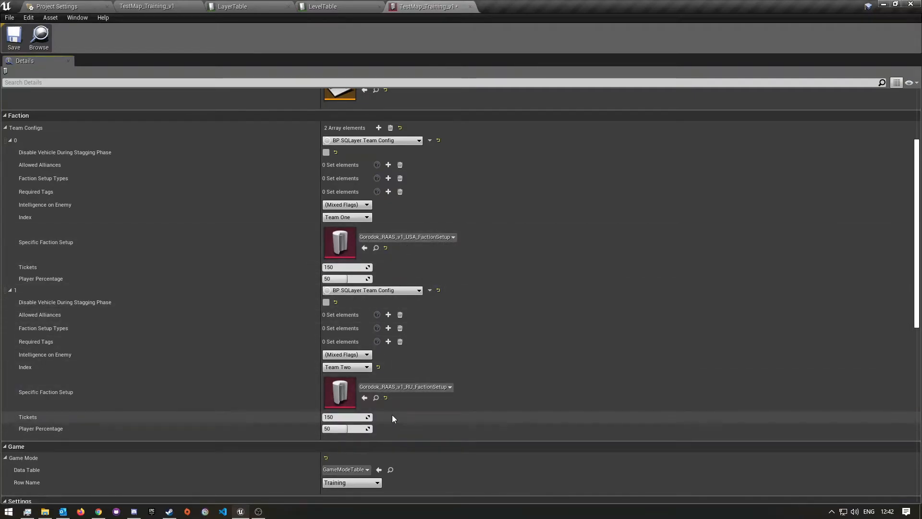
- Review the team tickets and player percentages, and examine the available row names for the Game Mode
scroll(387, 481, "down", 2)
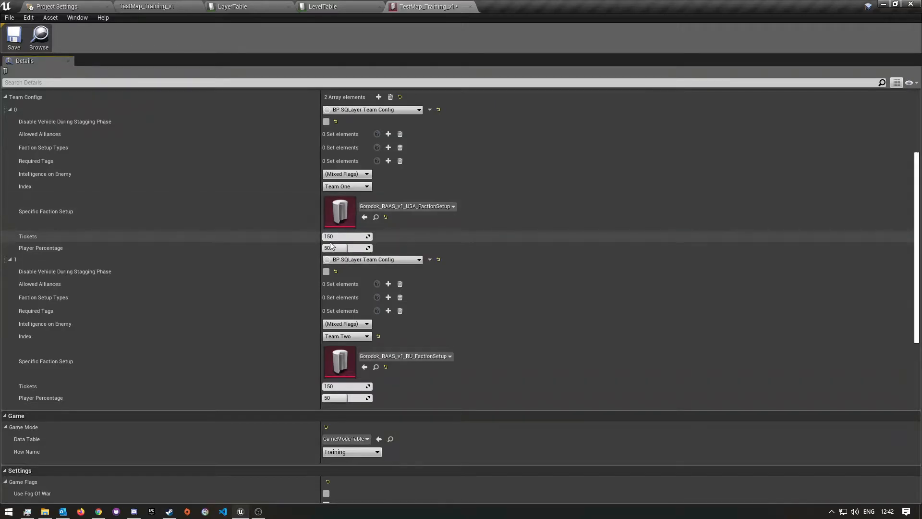
scroll(357, 361, "down", 2)
scroll(358, 358, "down", 6)
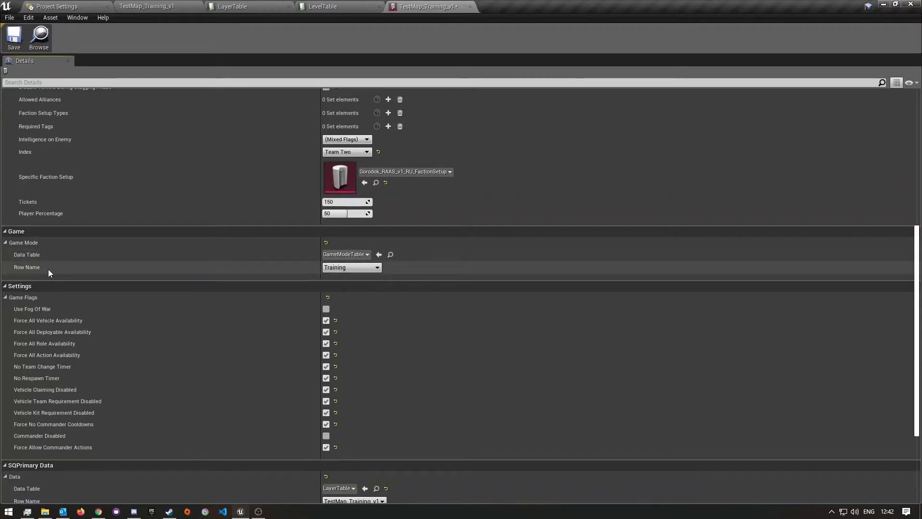
left_click(373, 270)
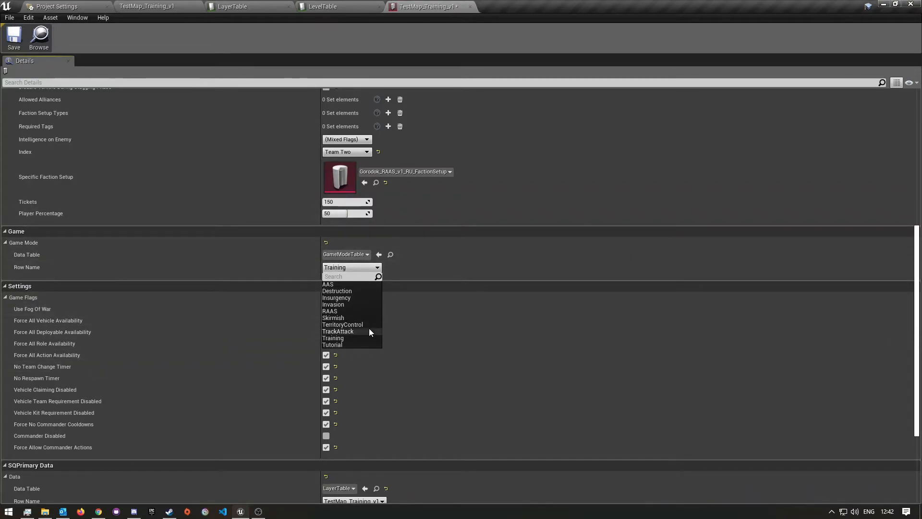
left_click(393, 263)
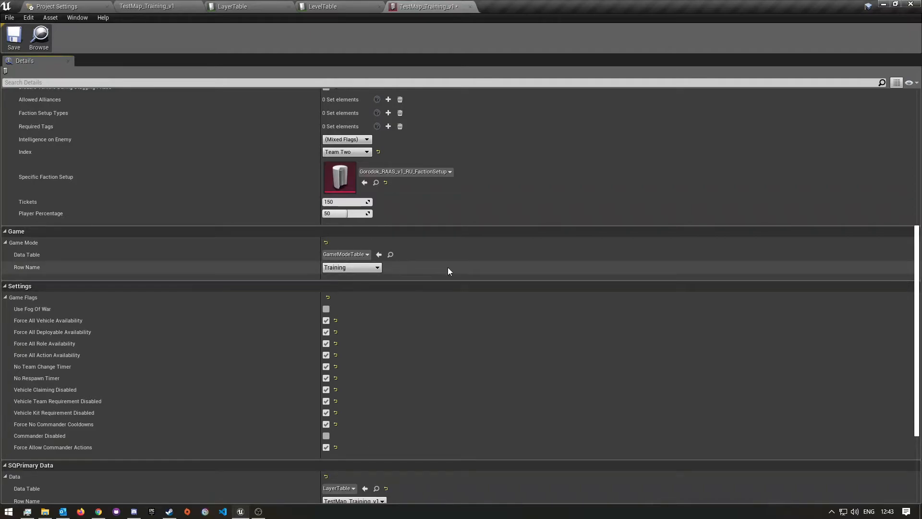
- Set the SQPrimary Data table to the mod's LayerTable with row TestMap_Training_v1, and check that row in LayerTable
scroll(236, 425, "down", 5)
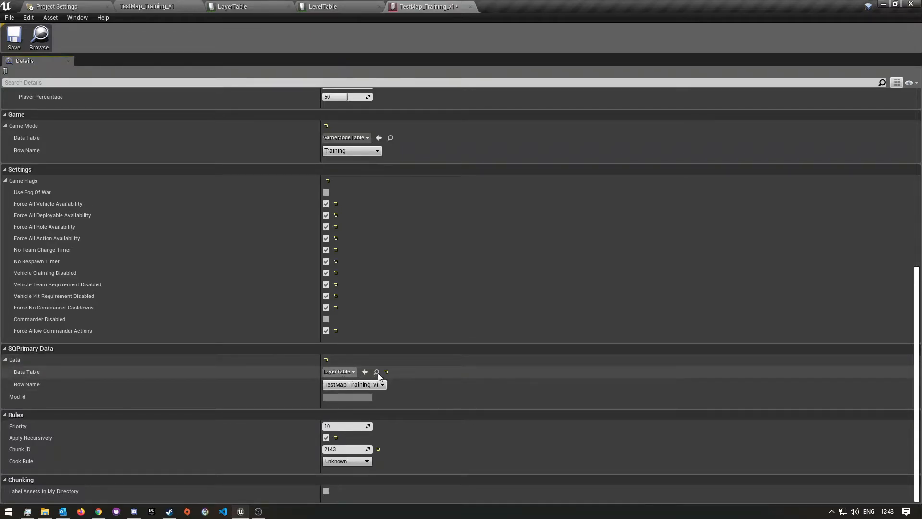
left_click(346, 371)
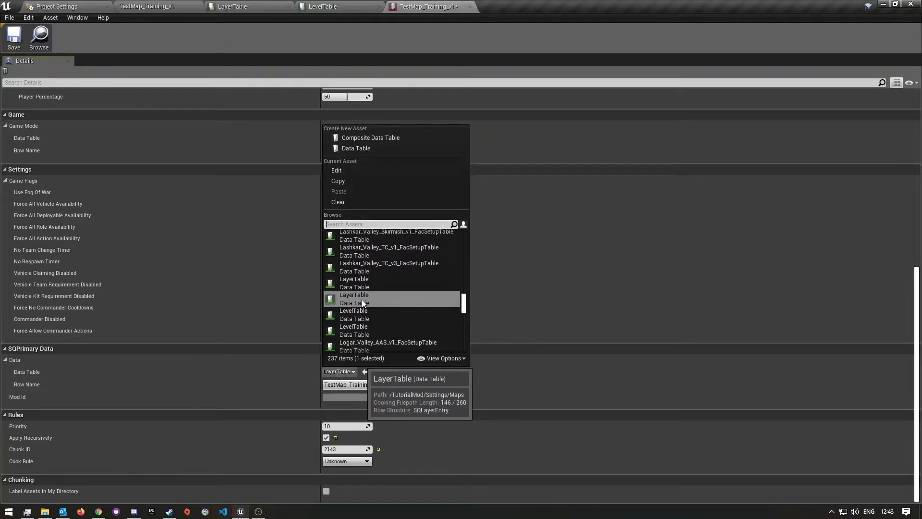
left_click(391, 301)
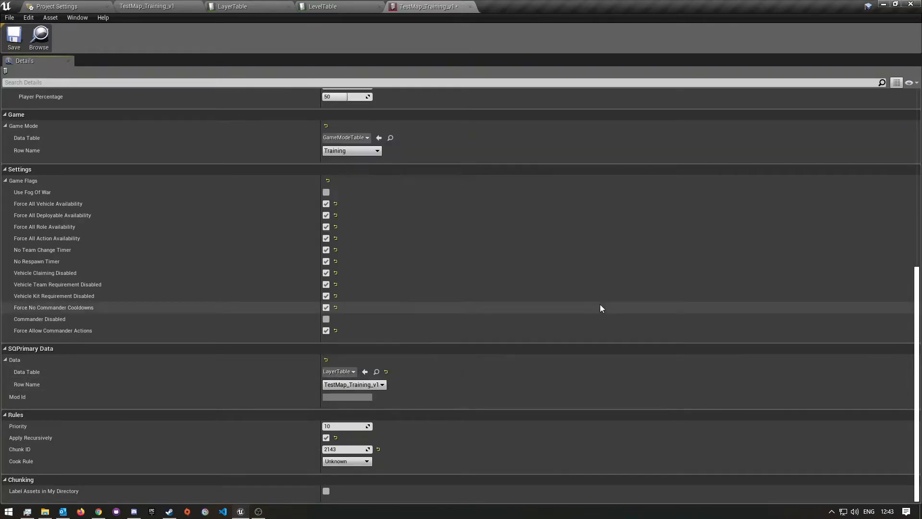
left_click(373, 386)
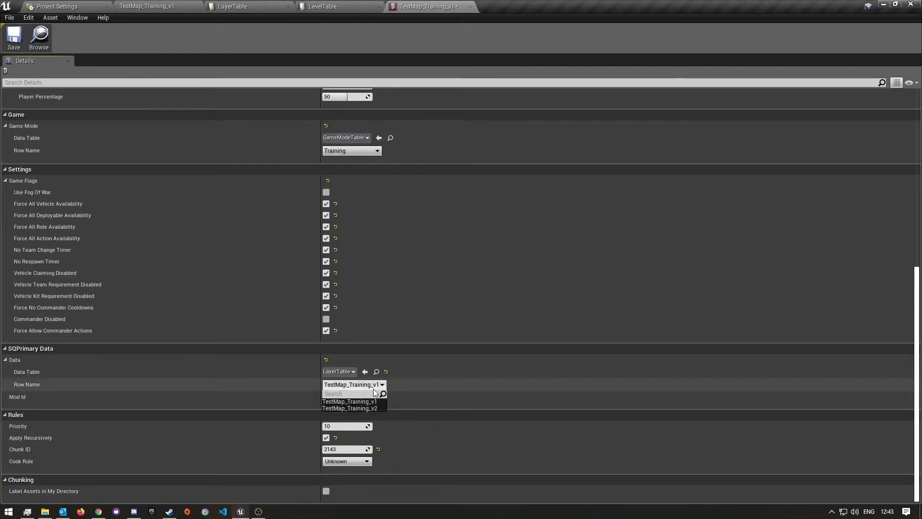
left_click(347, 401)
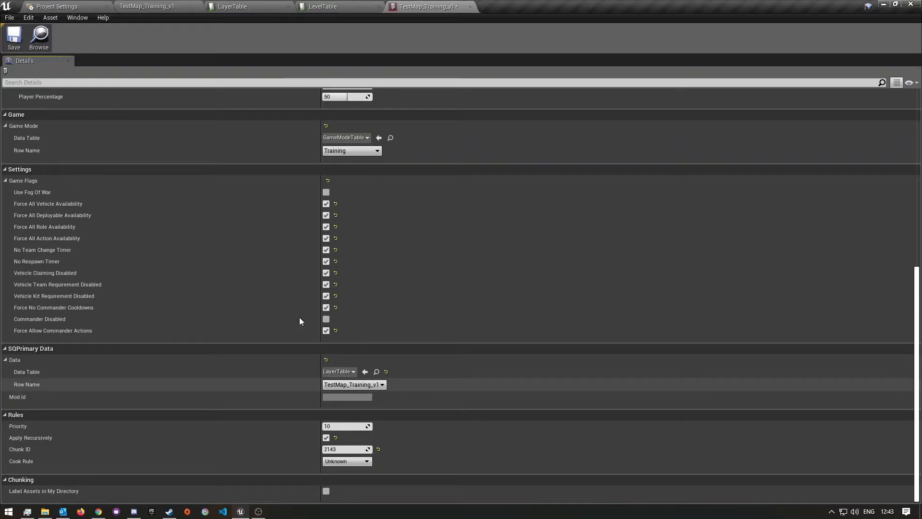
left_click(240, 6)
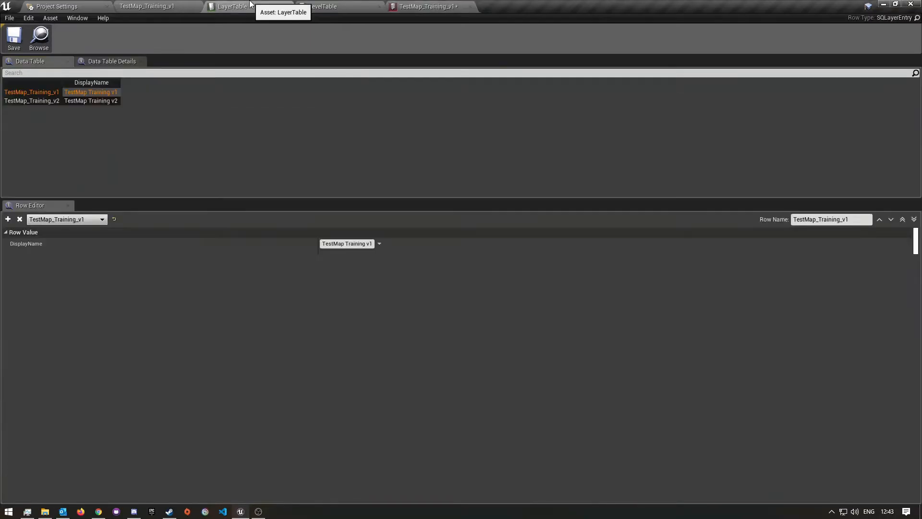
left_click(413, 5)
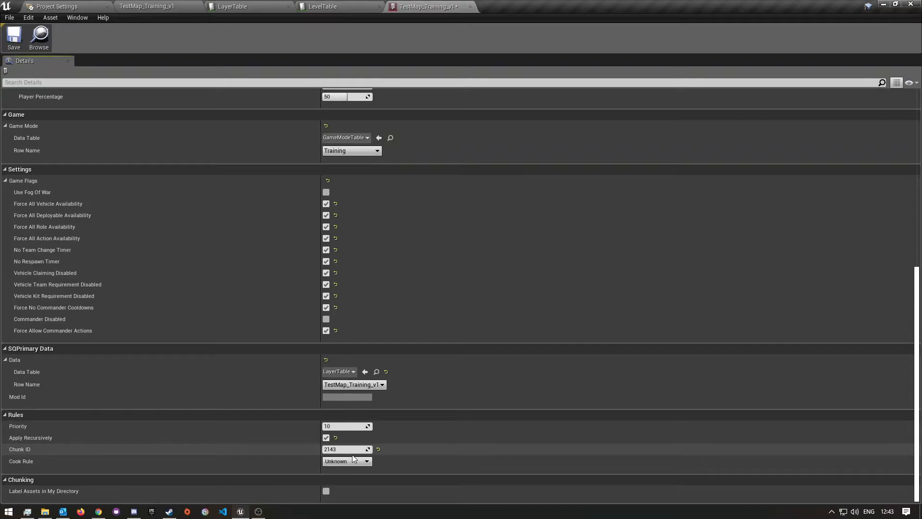
- Save and close the TestMap_Training_v1 data asset, and return to the level editor
left_click(14, 38)
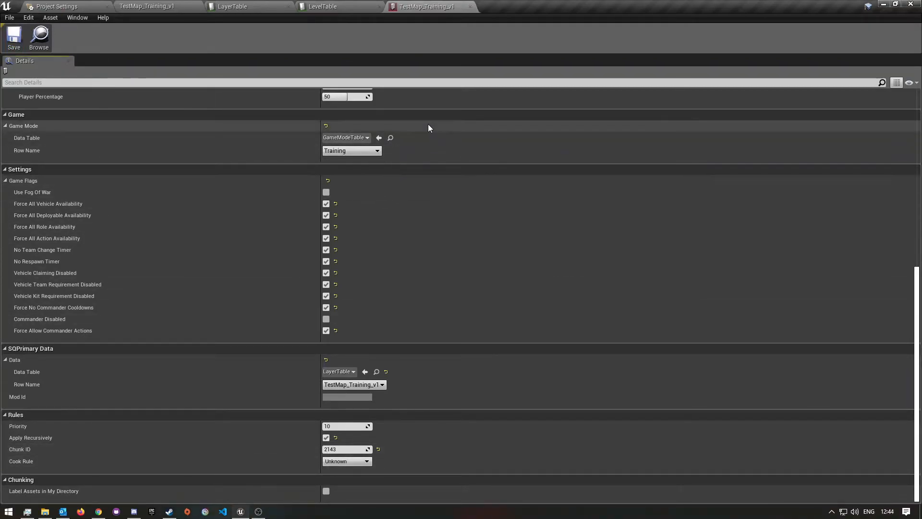
left_click(470, 7)
left_click(157, 5)
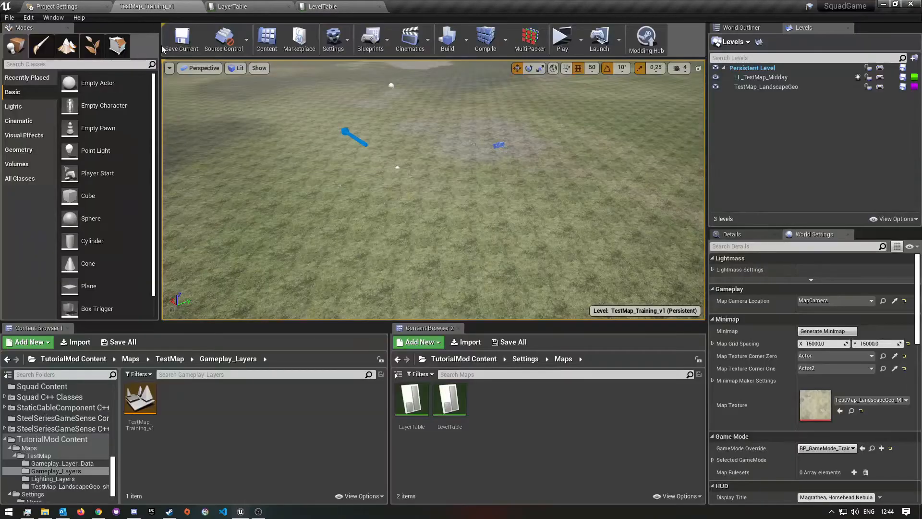
- Check the contents of the Lighting_Layers folder within TestMap, and return to the TestMap folder
left_click(170, 359)
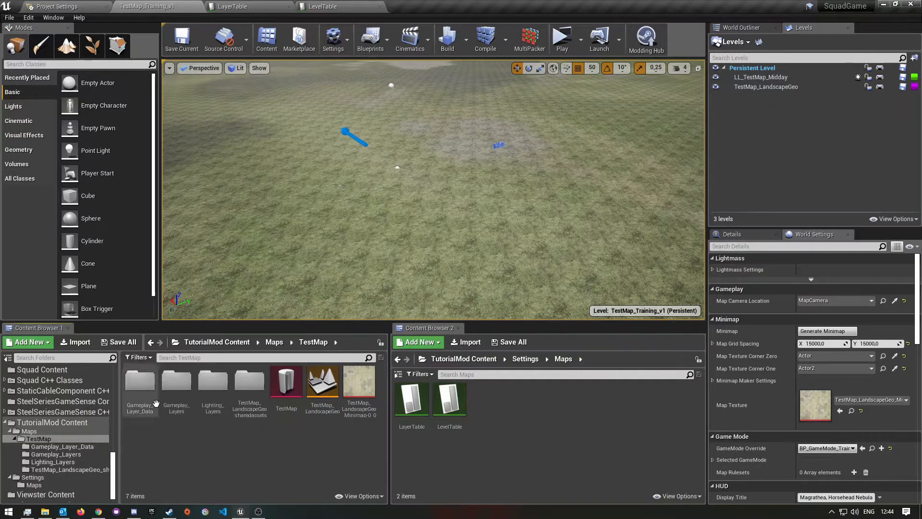
left_click(211, 387)
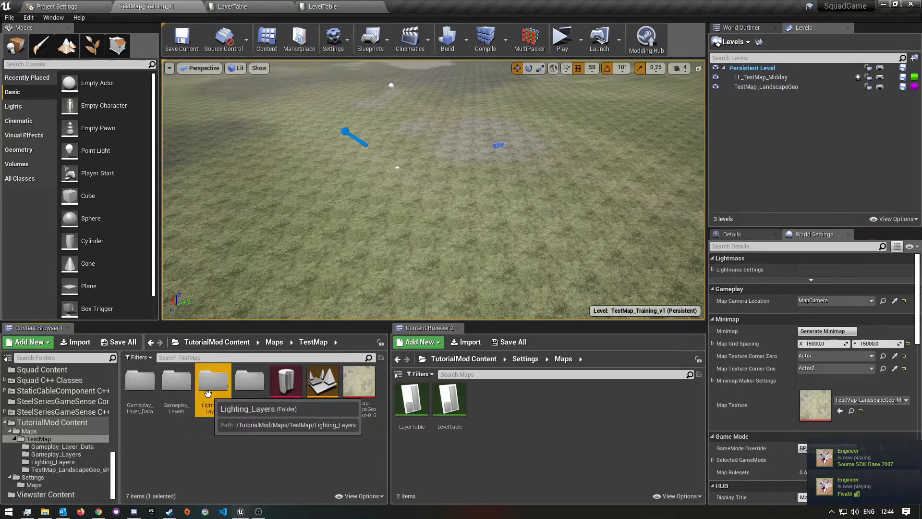
double_click(210, 394)
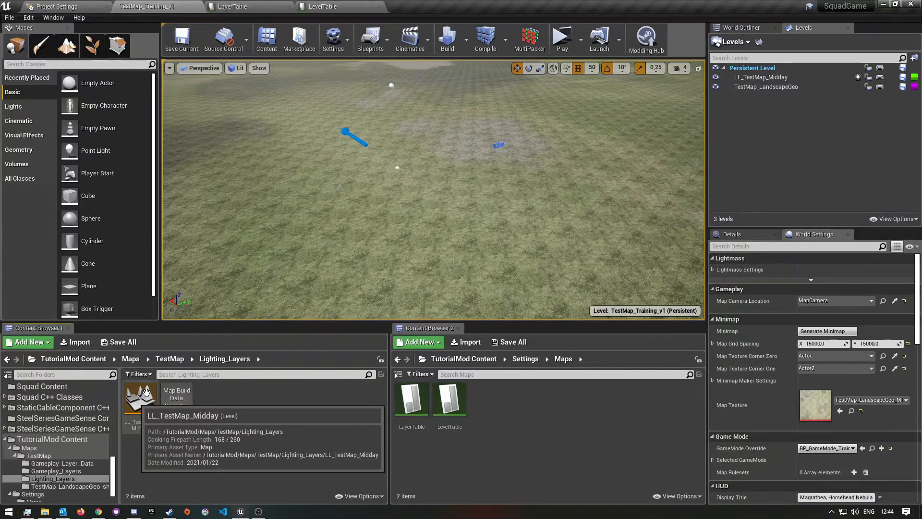
left_click(170, 359)
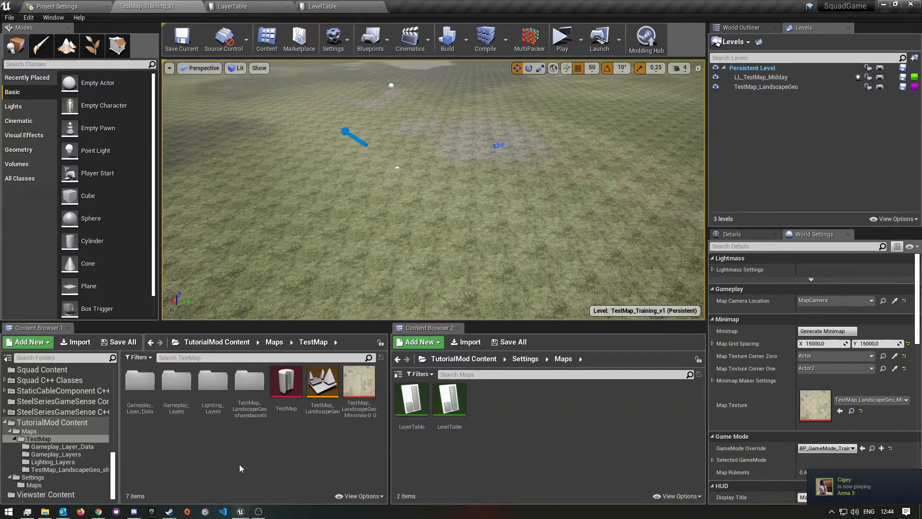
- Go to the Gameplay_Layers folder, check the option for creating a new Level there, and open the TestMap_Training_v1 level
double_click(175, 383)
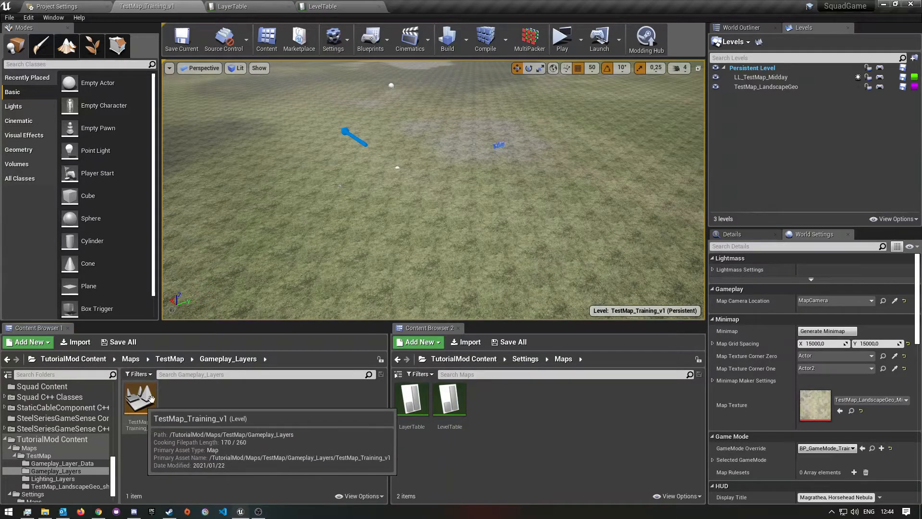
right_click(195, 408)
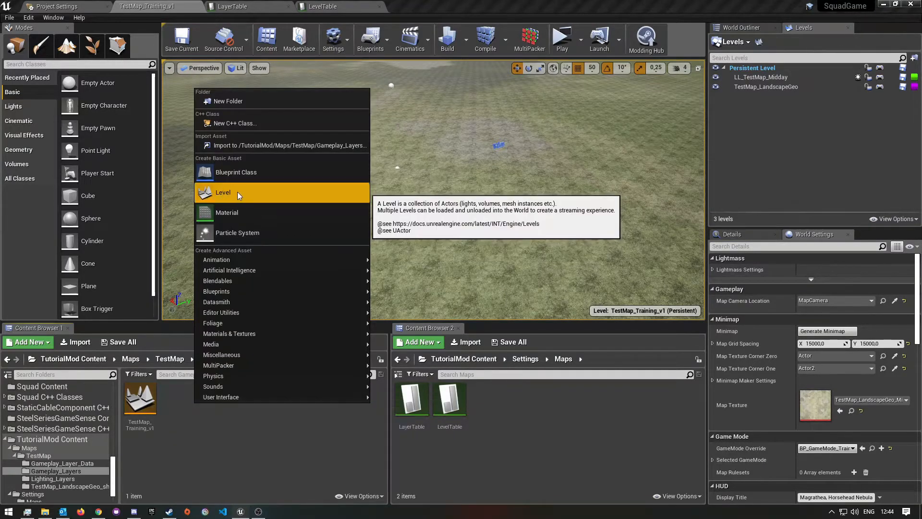
left_click(175, 428)
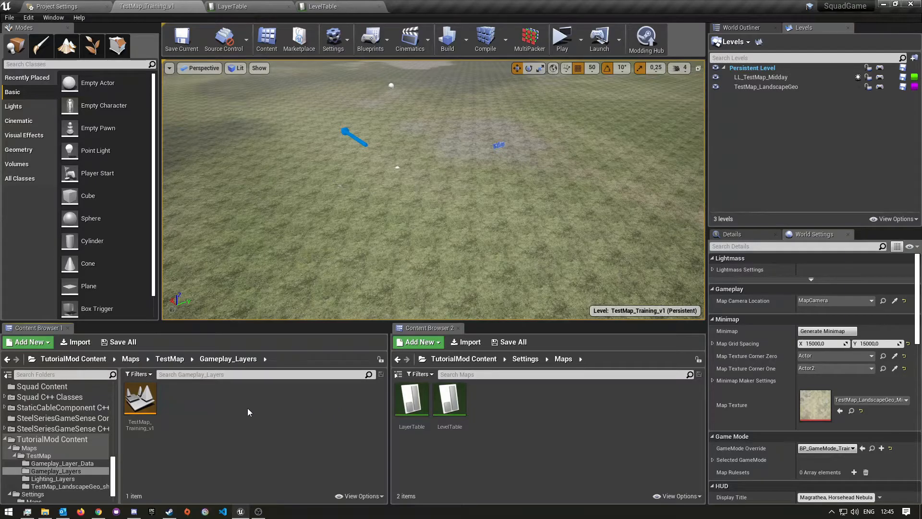
double_click(142, 404)
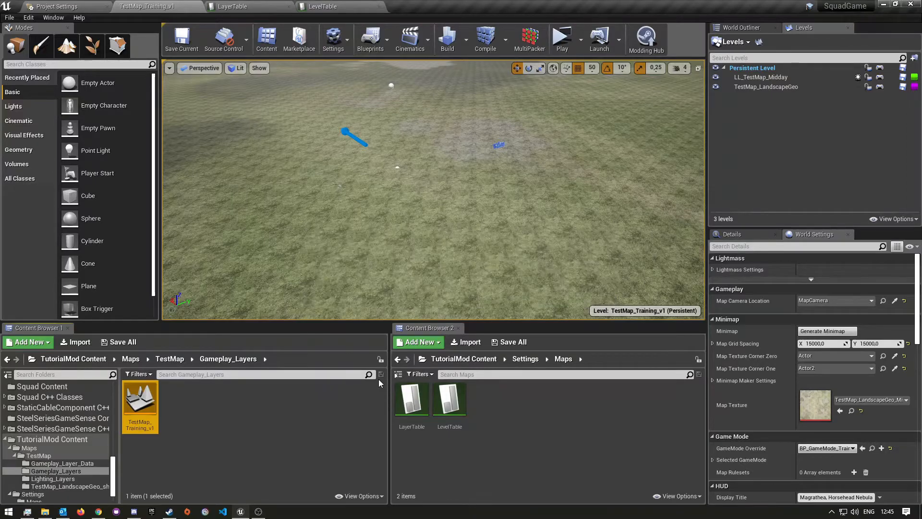
- Make sure the Levels window is shown, and compare the World Outliner's actors with the list of sublevels
right_click_drag(639, 185, 615, 145)
key("w")
right_click_drag(662, 77, 662, 121)
key("s")
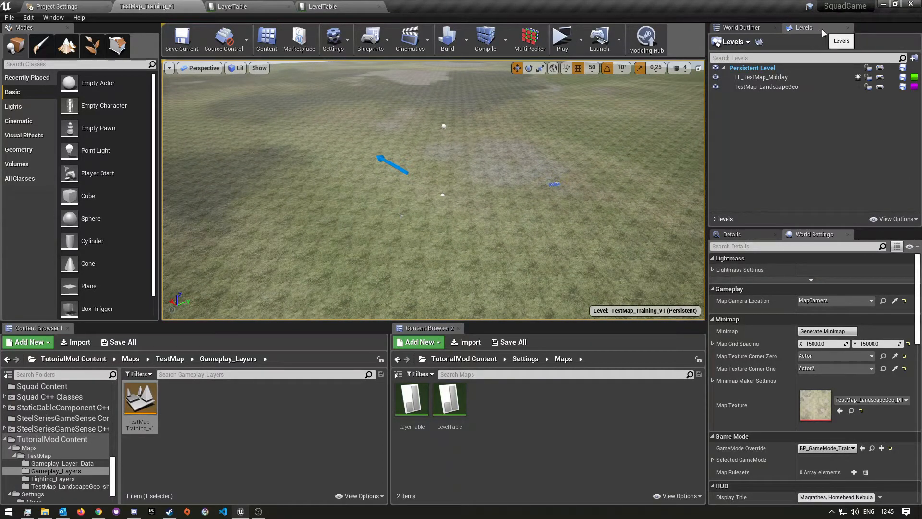
left_click(48, 18)
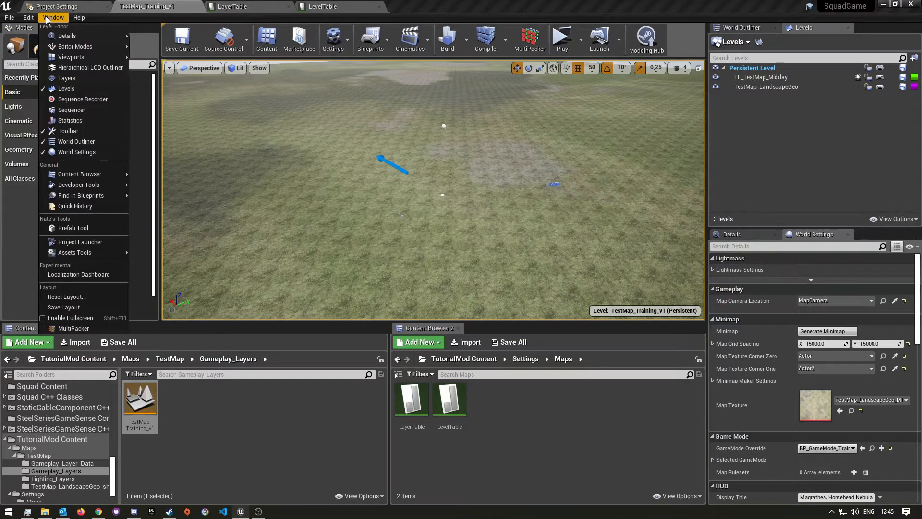
left_click(71, 90)
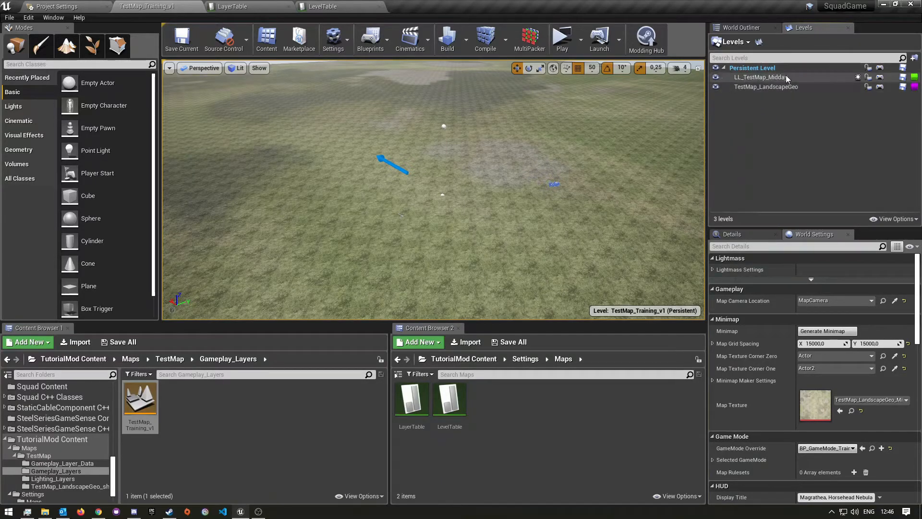
left_click(743, 28)
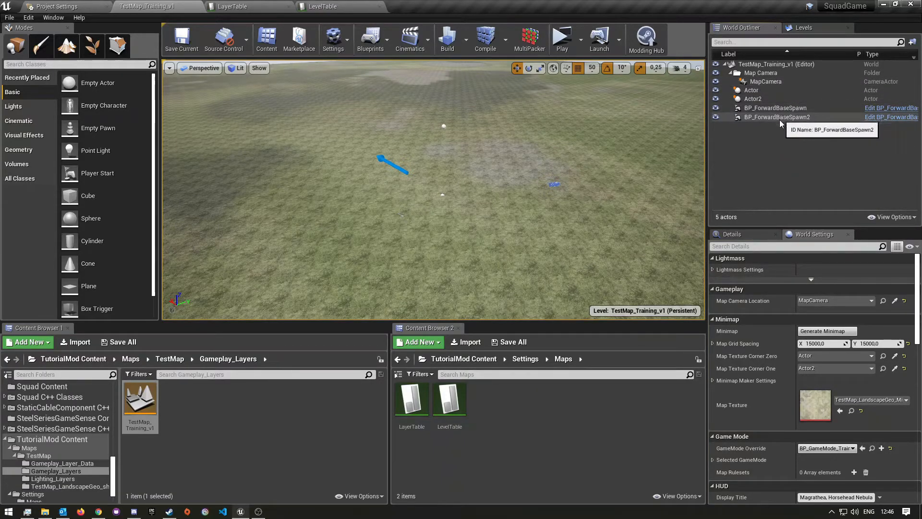
left_click(811, 28)
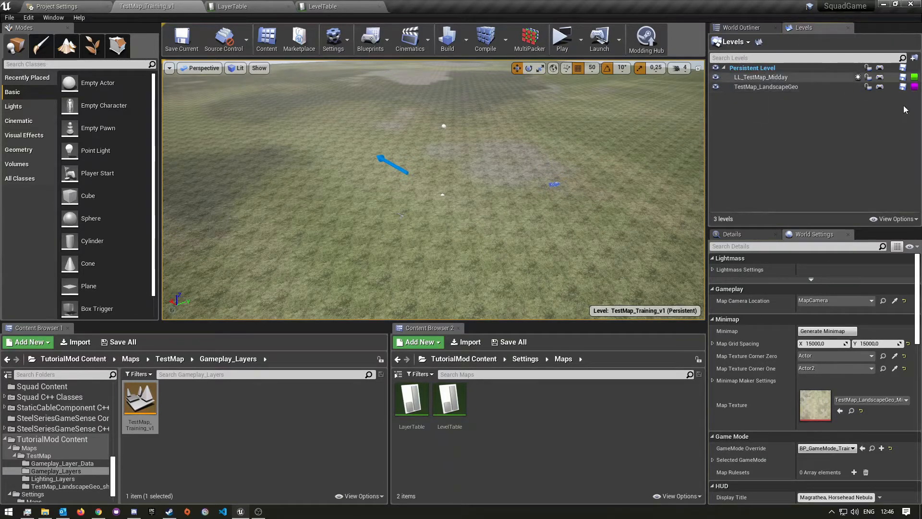
- Browse the Lighting_Layers and TestMap folders for existing levels that can be added as sublevels, and cancel without adding any
left_click(727, 42)
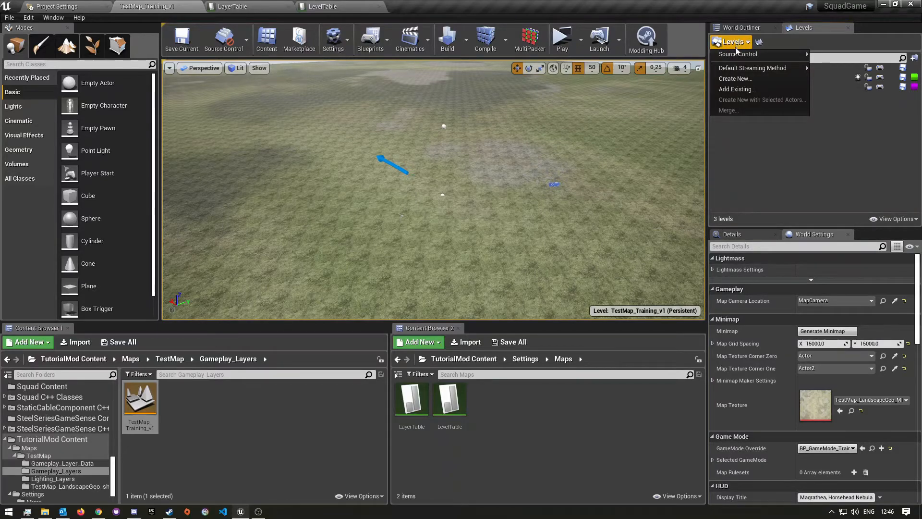
left_click(736, 90)
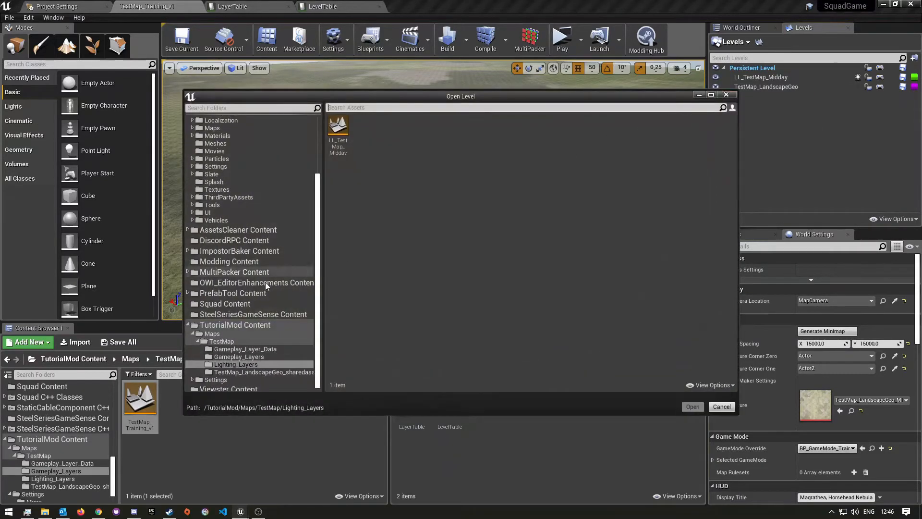
left_click(219, 341)
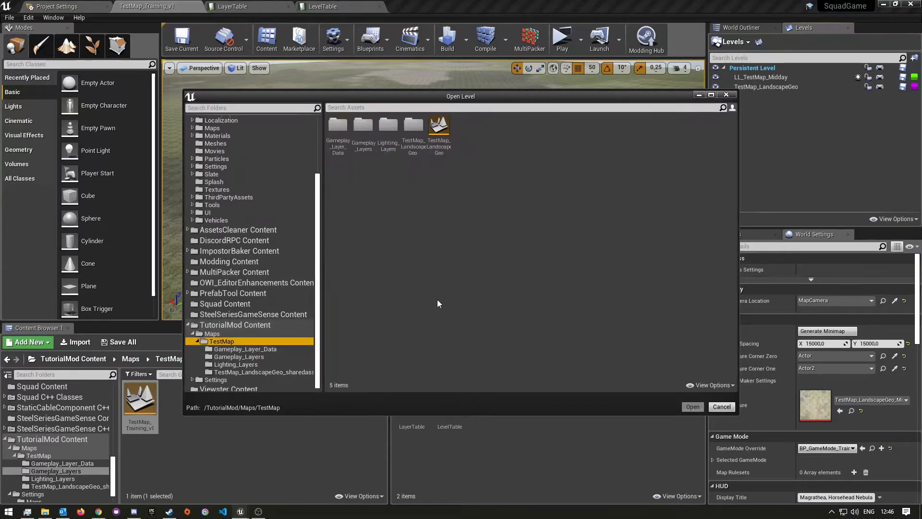
double_click(389, 126)
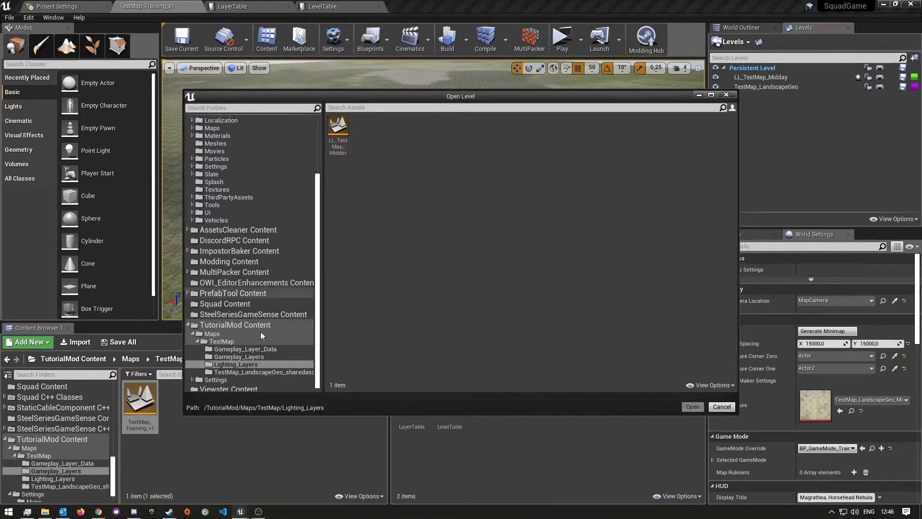
left_click(221, 341)
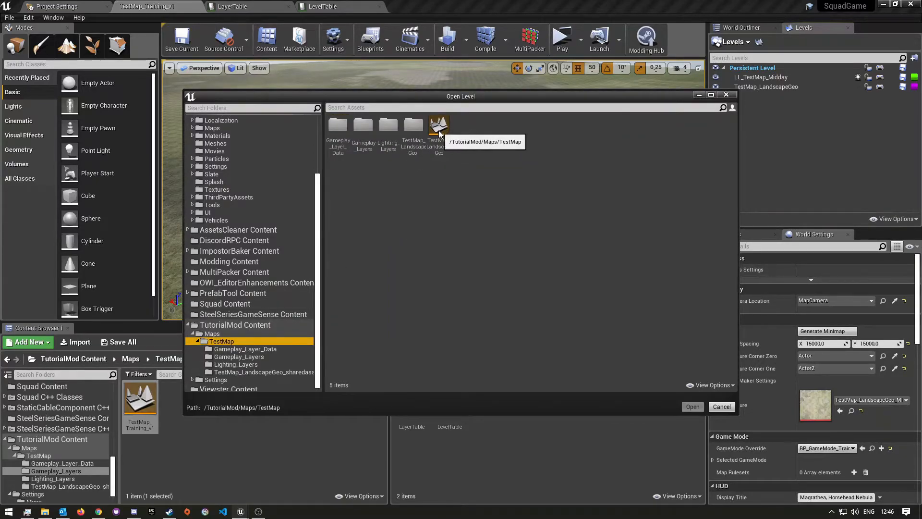
left_click(438, 152)
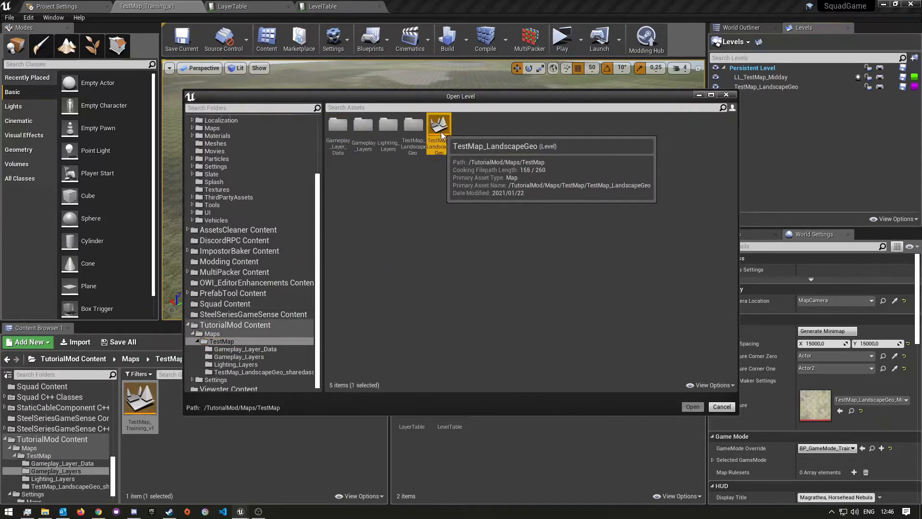
left_click(722, 406)
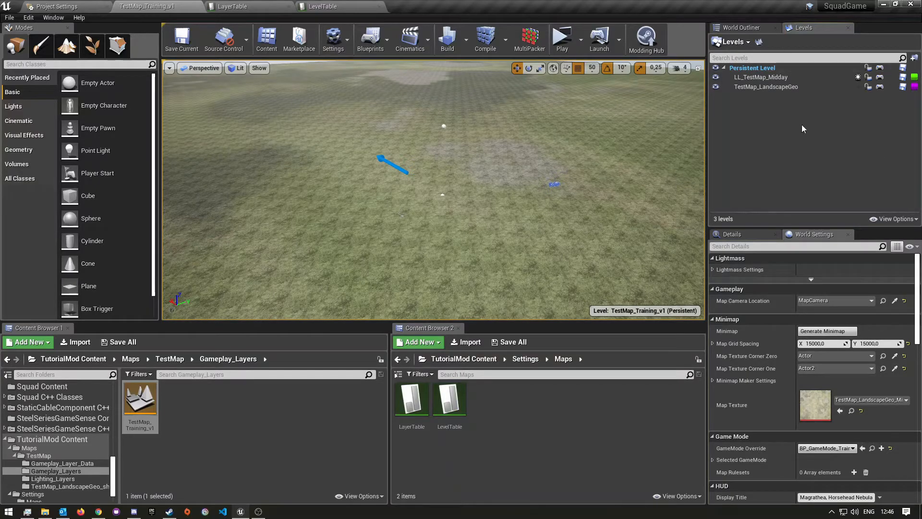
- Make TestMap_LandscapeGeo the current level, and switch back to the Persistent Level
double_click(759, 89)
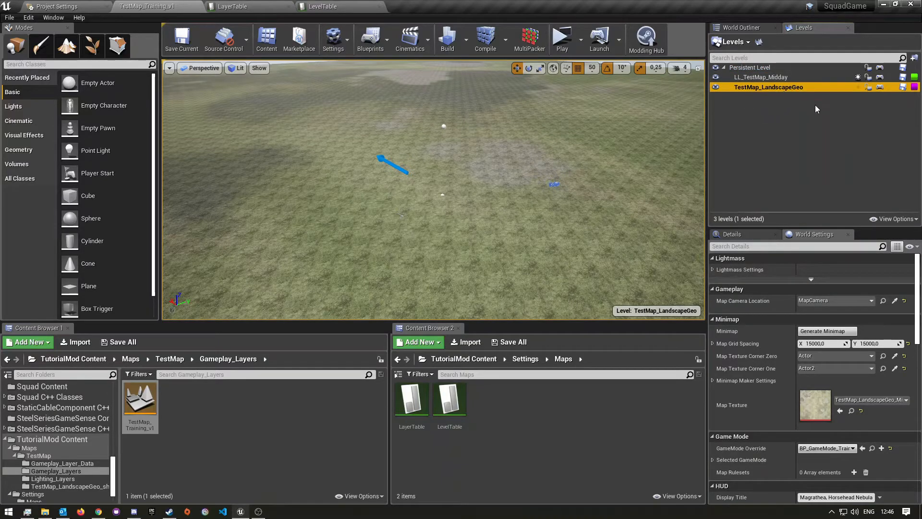
left_click(819, 100)
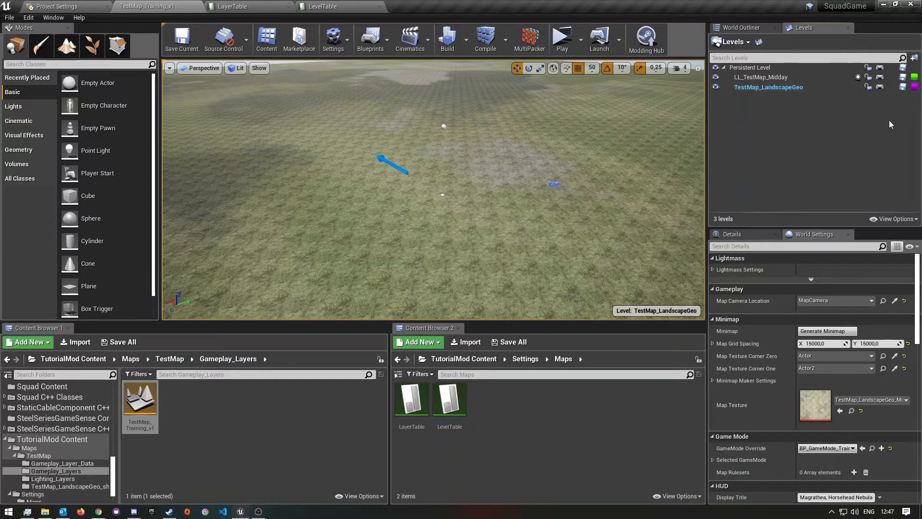
left_click(754, 68)
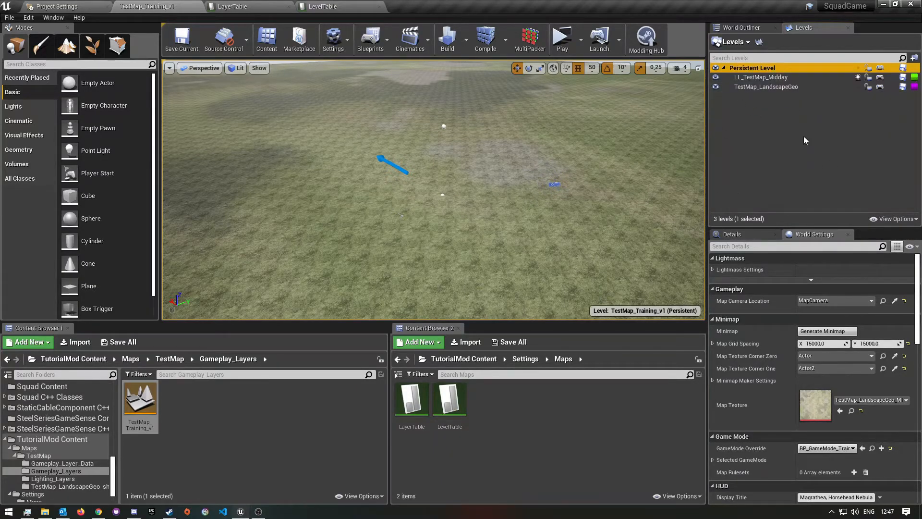
left_click(786, 131)
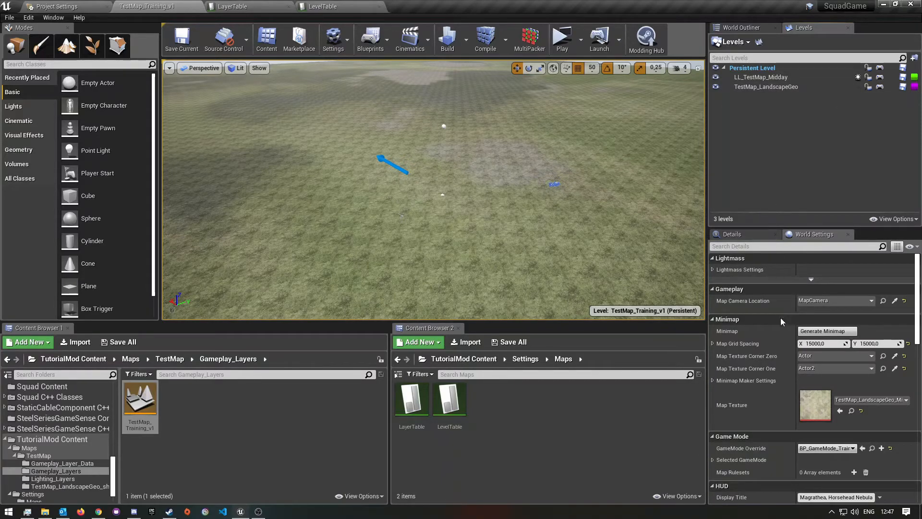
- Examine the actors available for the Map Camera Location in the World Settings without picking another one
scroll(781, 313, "down", 2)
scroll(776, 302, "up", 2)
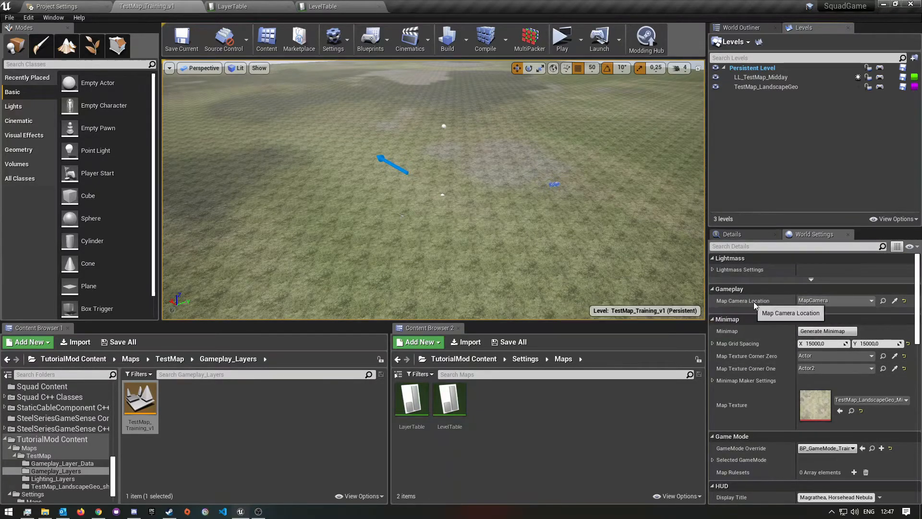
left_click(831, 303)
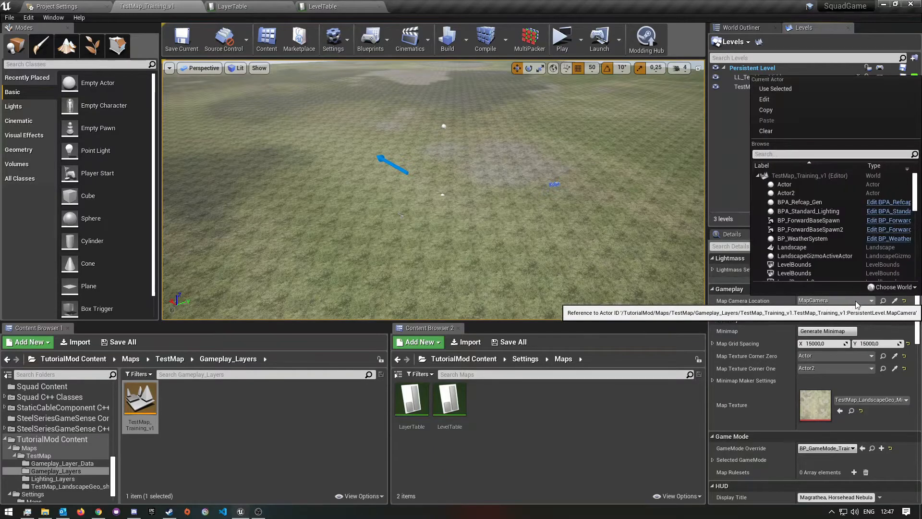
- Search the placeable actor classes for "camera" to find the Camera actor, and clear the search
right_click_drag(477, 232, 336, 202)
key("w")
key("s")
left_click(37, 64)
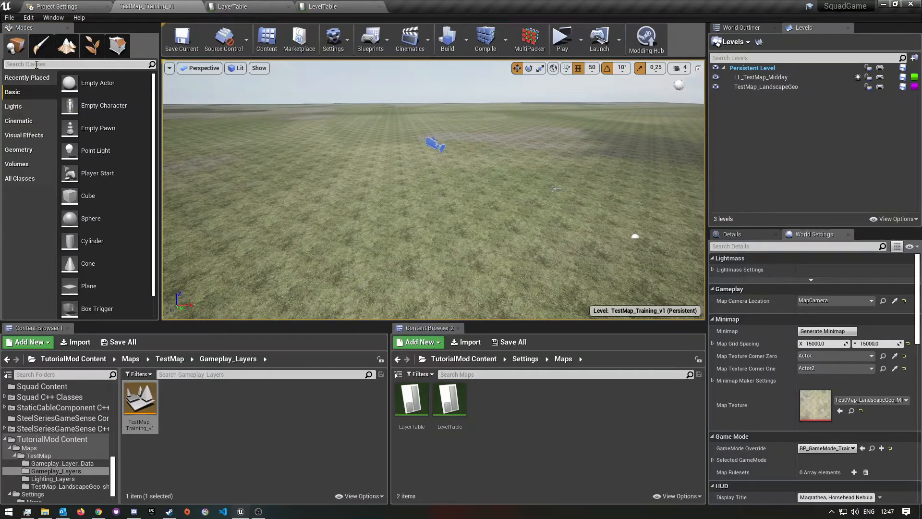
type("camera")
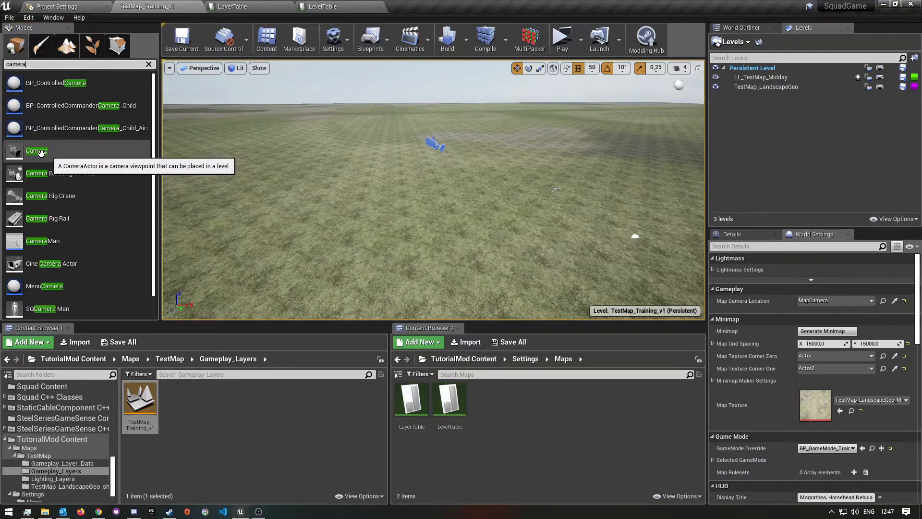
left_click(149, 65)
- Show the World Outliner, select the MapCamera actor in the level, and inspect its placement over the landscape
right_click_drag(448, 212, 524, 255)
key("w")
key("s")
left_click(748, 30)
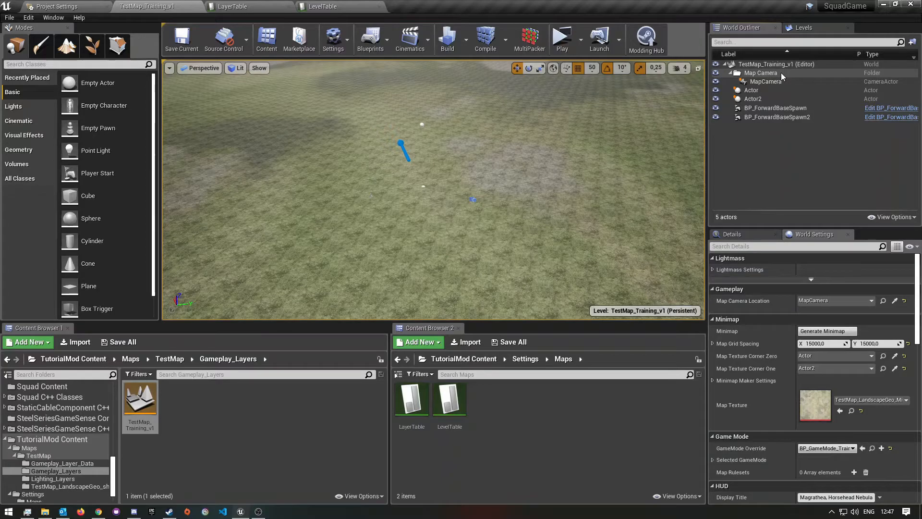
right_click_drag(577, 120, 346, 174)
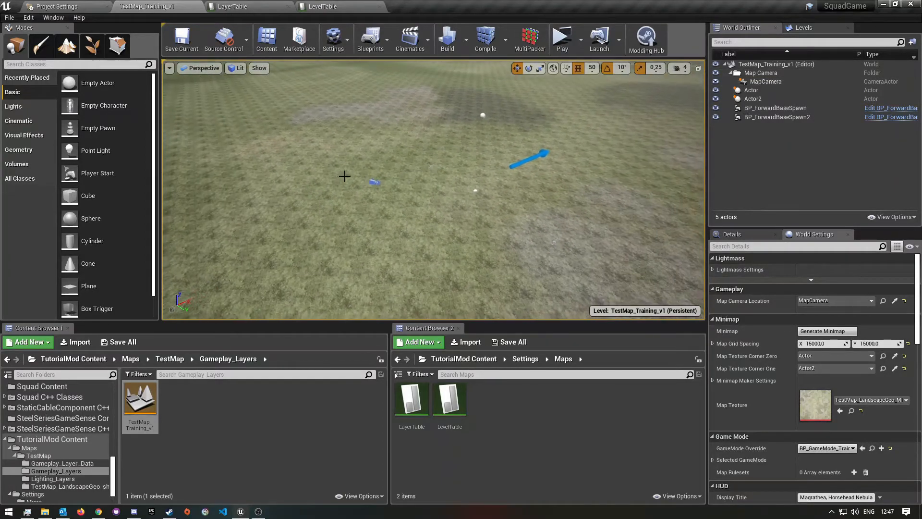
left_click(375, 182)
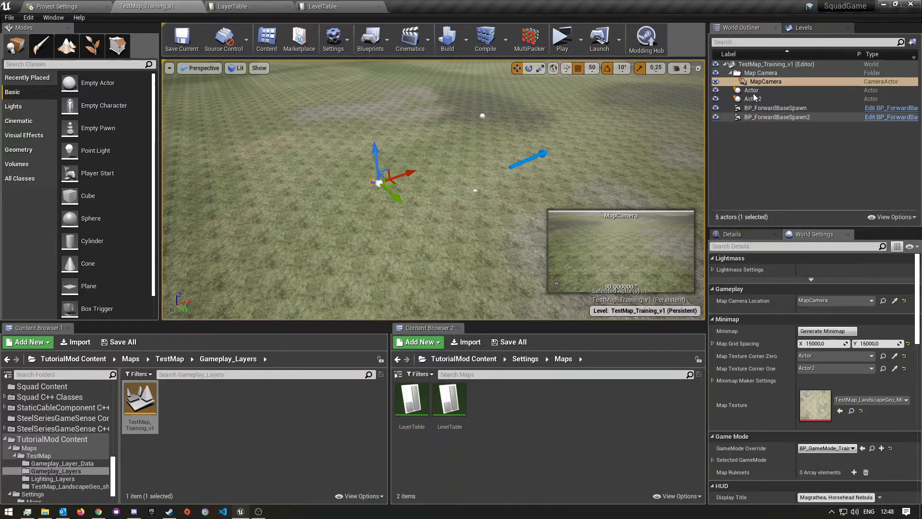
right_click_drag(408, 241, 684, 266)
key("w")
key("w")
key("w")
key("w")
key("w")
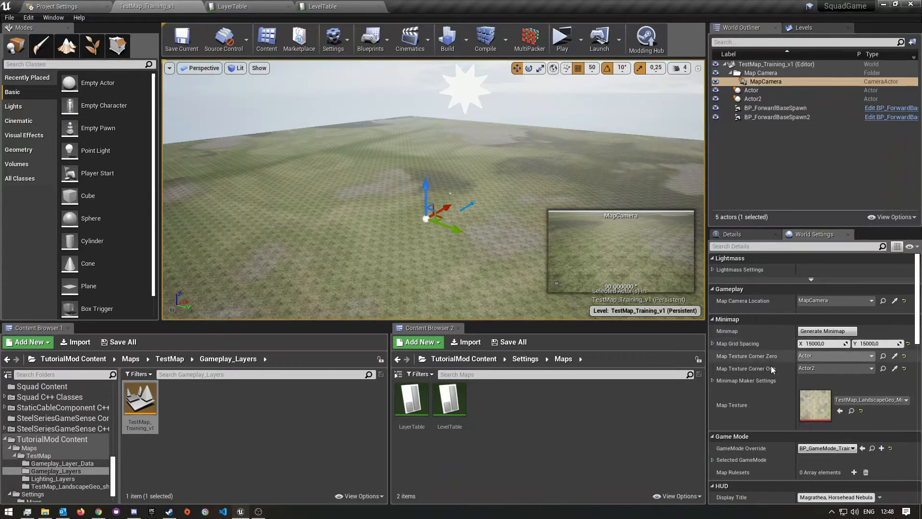
- Examine the game modes available for the GameMode Override without changing it, and review the HUD and World settings
scroll(781, 366, "down", 5)
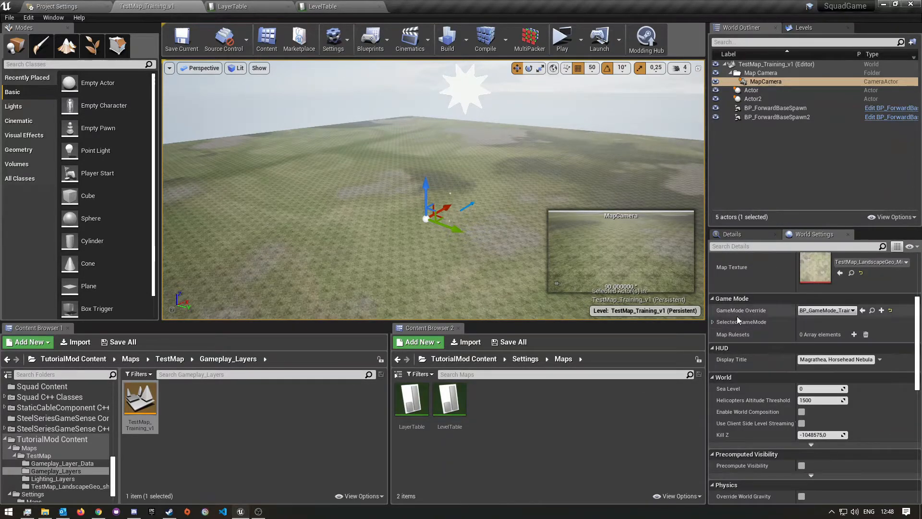
left_click(844, 312)
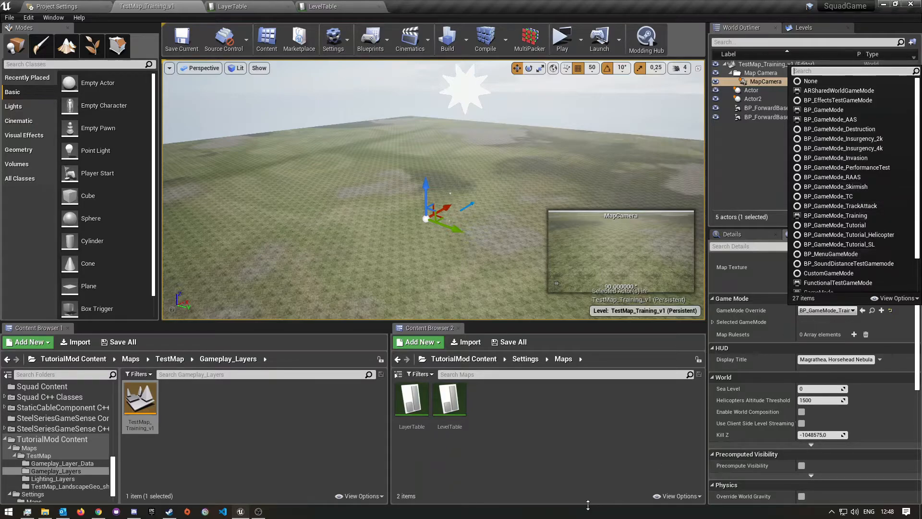
left_click(616, 454)
scroll(811, 414, "down", 2)
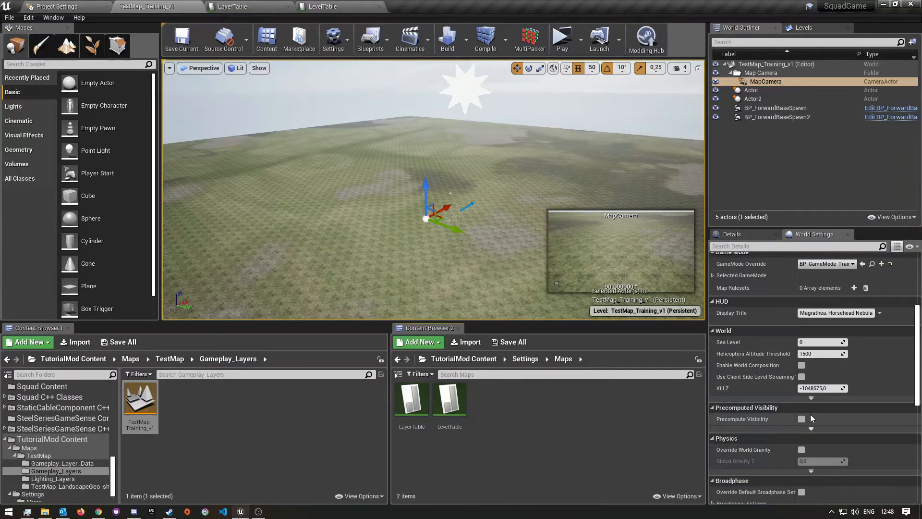
- Review the remaining World Settings of the training layer and inspect its HUD Display Title without changing it
scroll(811, 414, "down", 2)
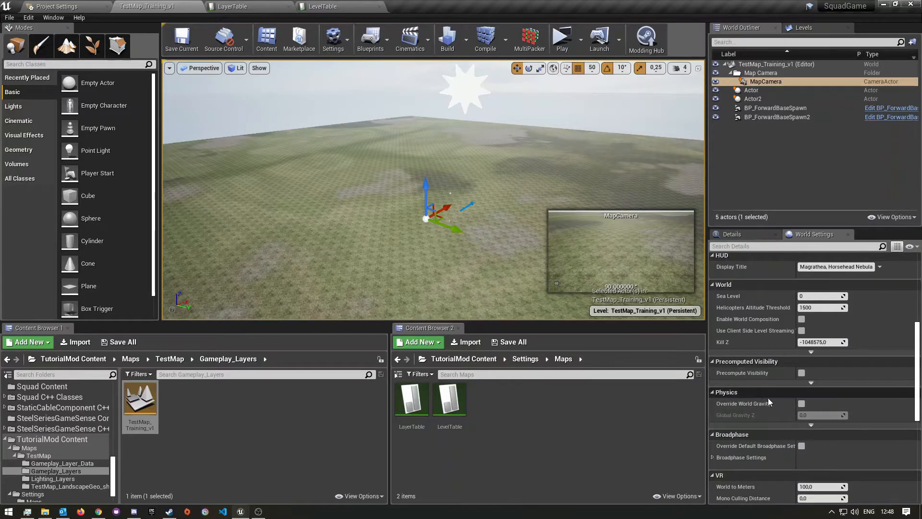
scroll(769, 398, "up", 4)
left_click(829, 359)
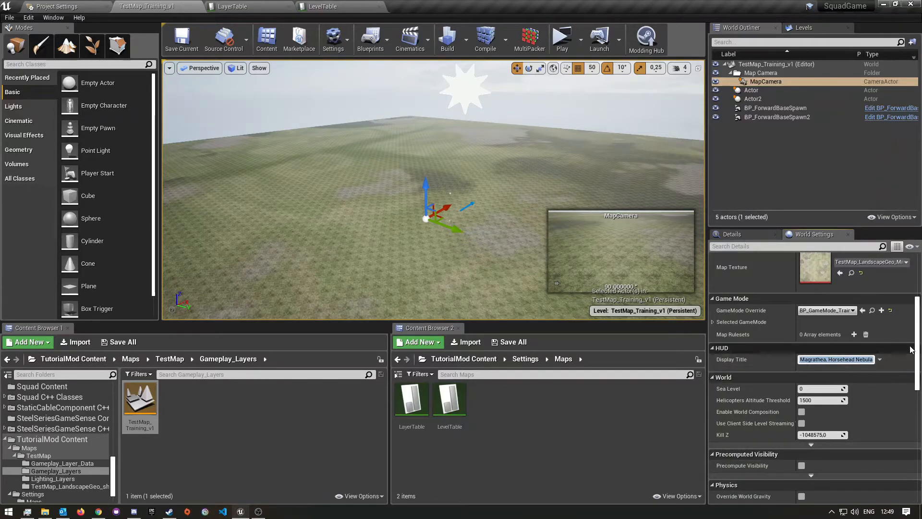
left_click(581, 434)
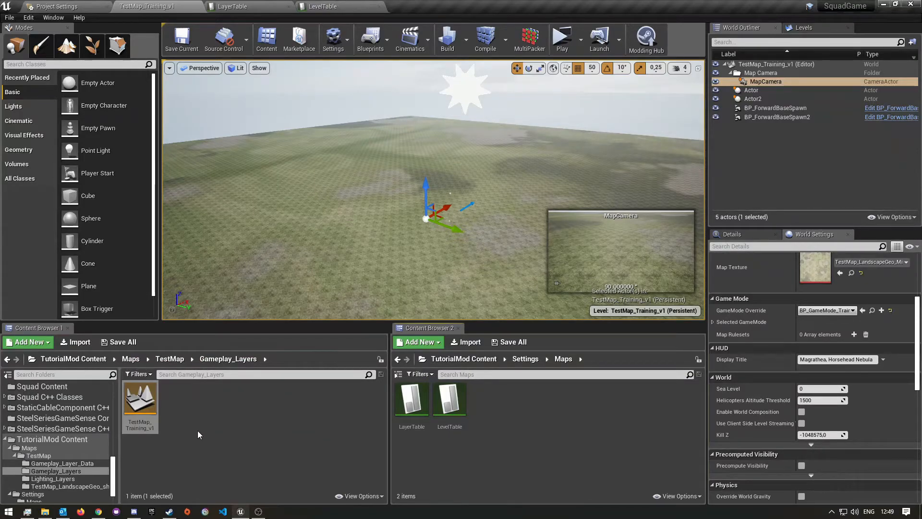
- Open the TestMap_LandscapeGeo level from the mod's TestMap folder
left_click(135, 360)
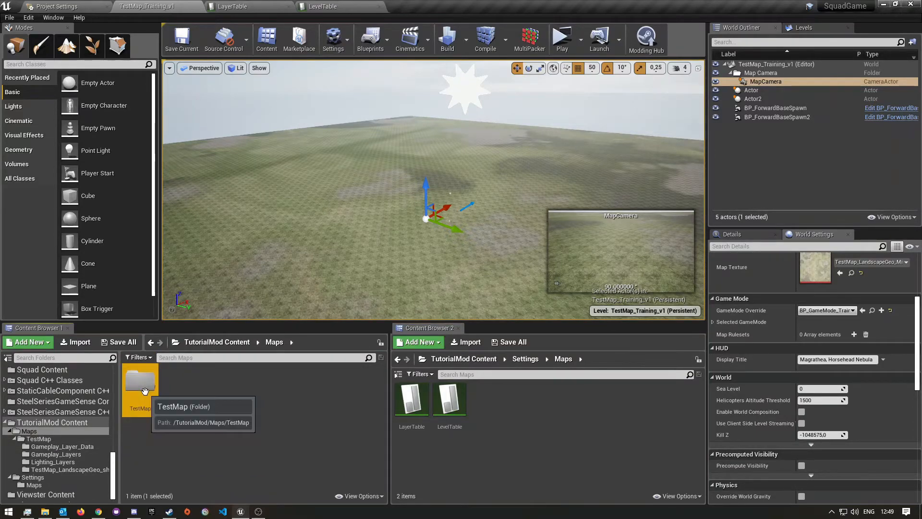
double_click(140, 381)
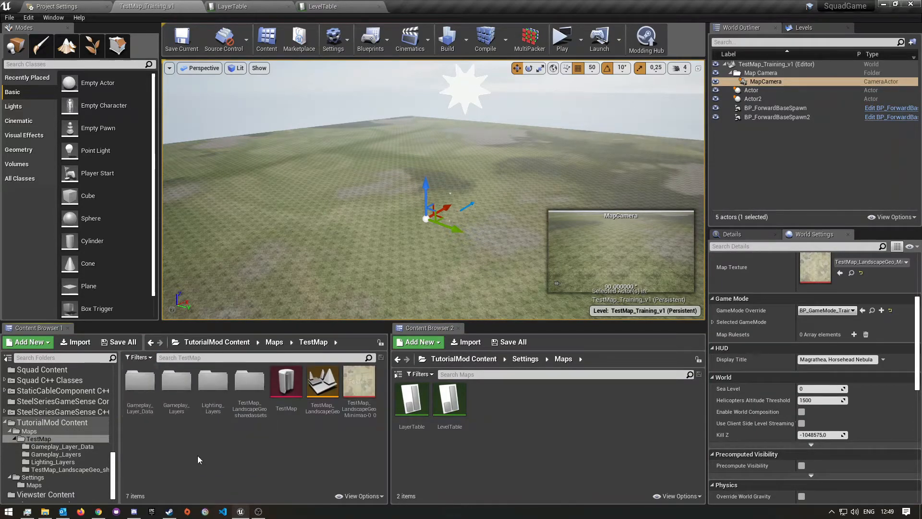
double_click(323, 392)
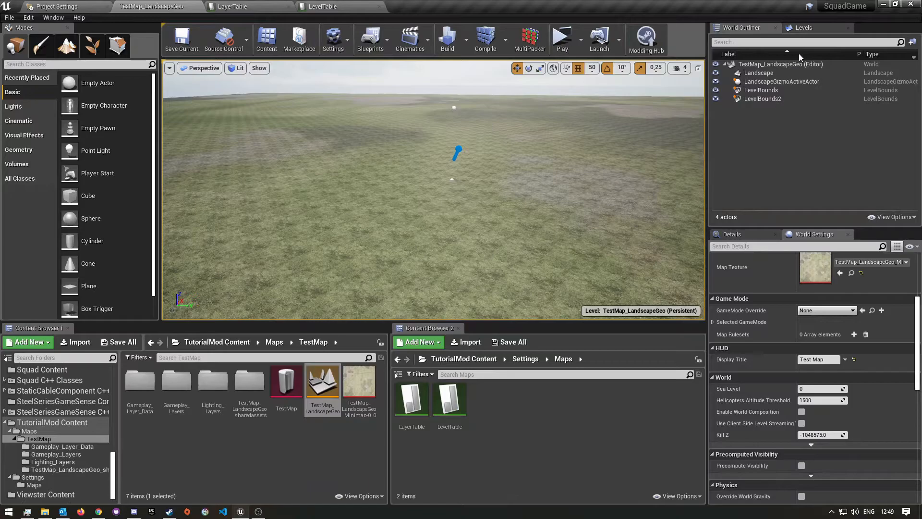
- Show the landscape level's sublevels and remove the LL_TestMap_Midday lighting level, accepting the removal
left_click(812, 29)
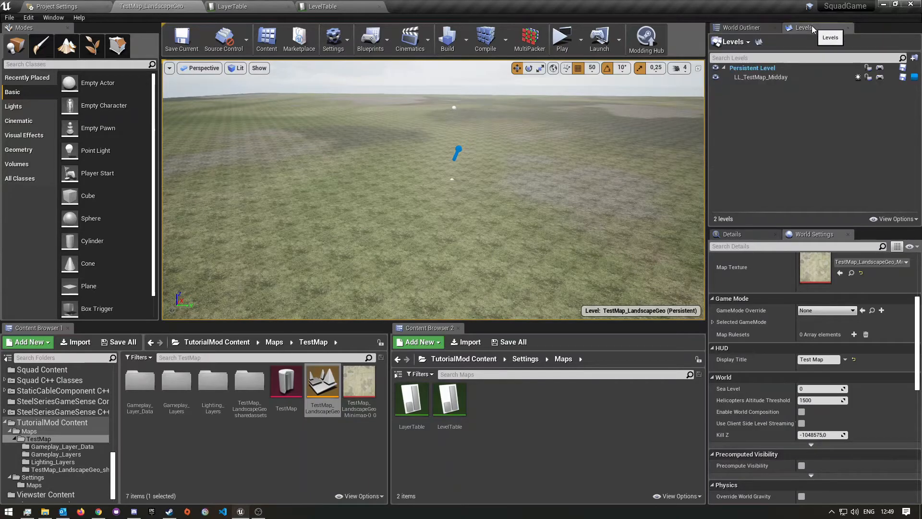
left_click(767, 77)
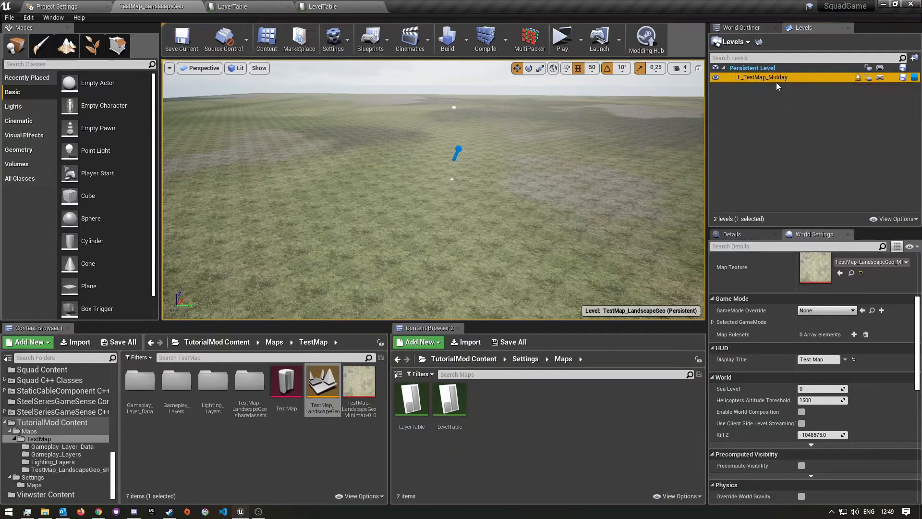
right_click(770, 79)
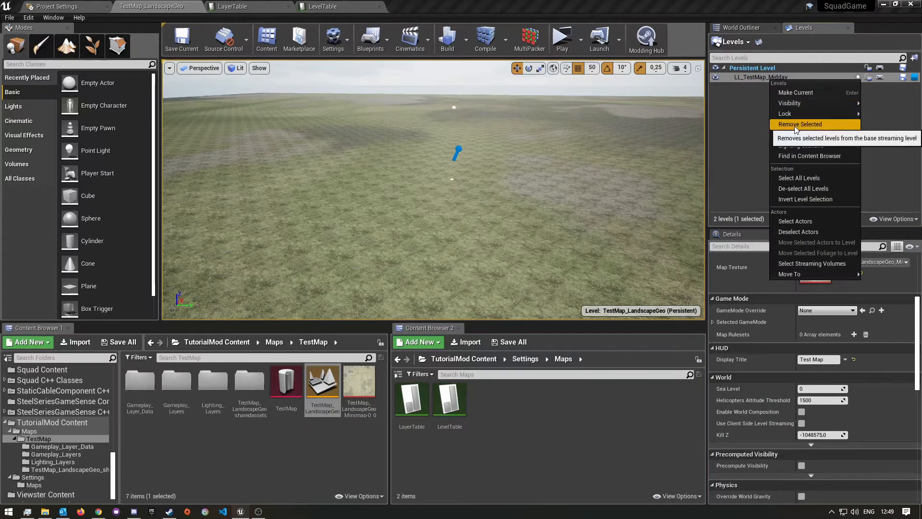
left_click(794, 126)
left_click(518, 280)
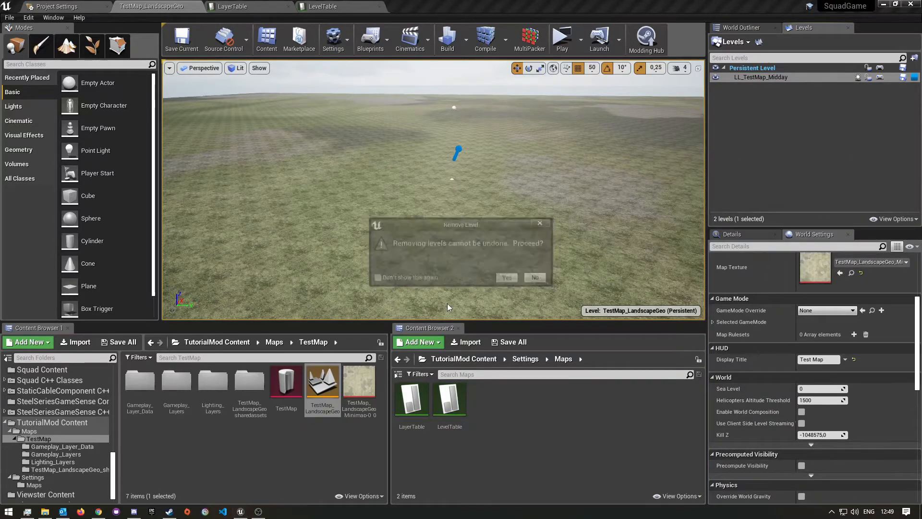
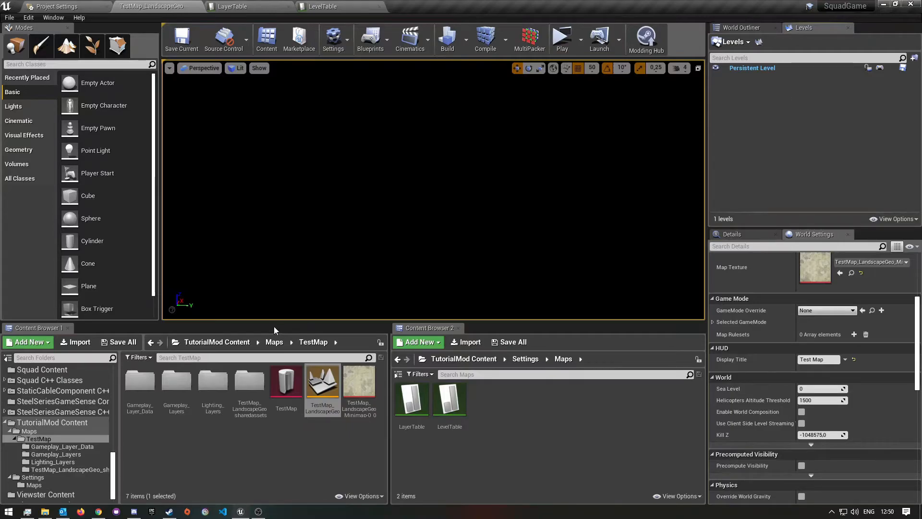
- Reopen the TestMap_Training_v1 level from TestMap's Gameplay_Layers folder
left_click(229, 344)
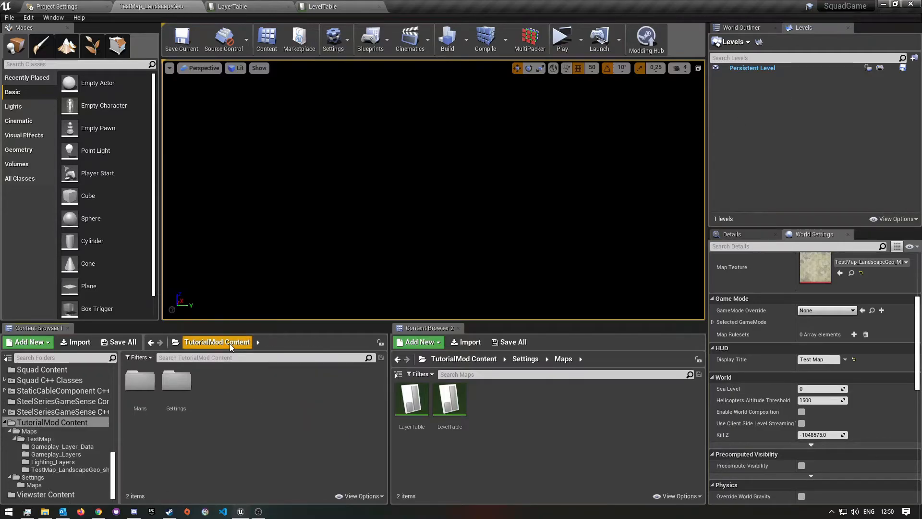
double_click(140, 381)
left_click(138, 402)
double_click(138, 402)
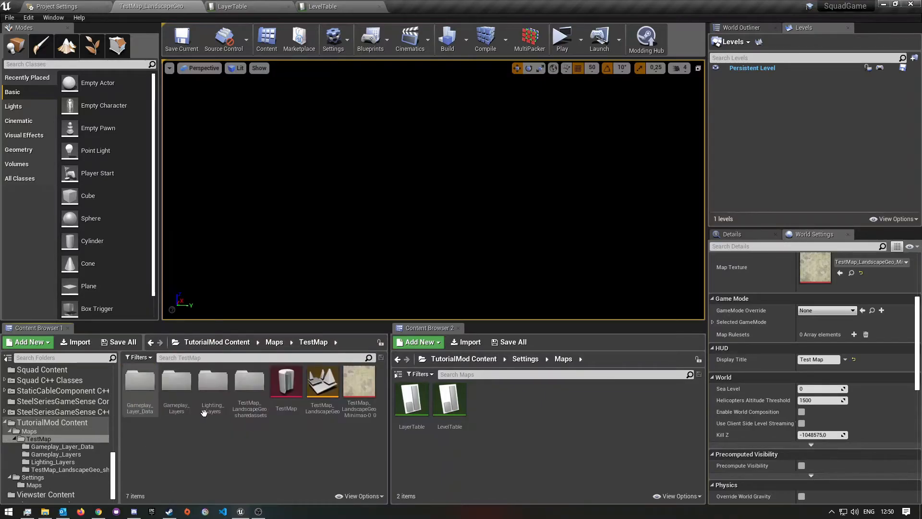
double_click(176, 399)
double_click(147, 408)
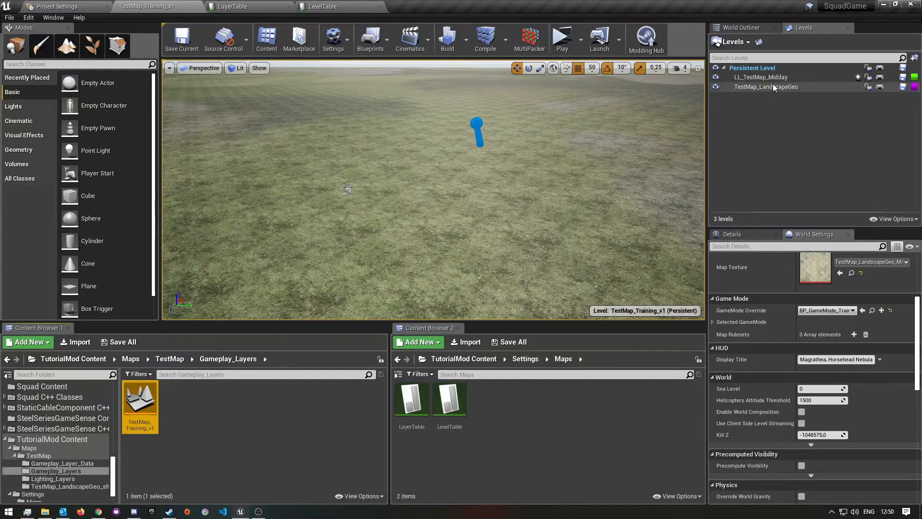
- Show the World Outliner and select the BP_ForwardBaseSpawn actor in the training layer
left_click(743, 27)
mouse_move(363, 157)
right_mouse_down()
mouse_move(413, 142)
mouse_move(427, 106)
mouse_move(399, 125)
mouse_move(381, 200)
right_mouse_up()
left_click(795, 108)
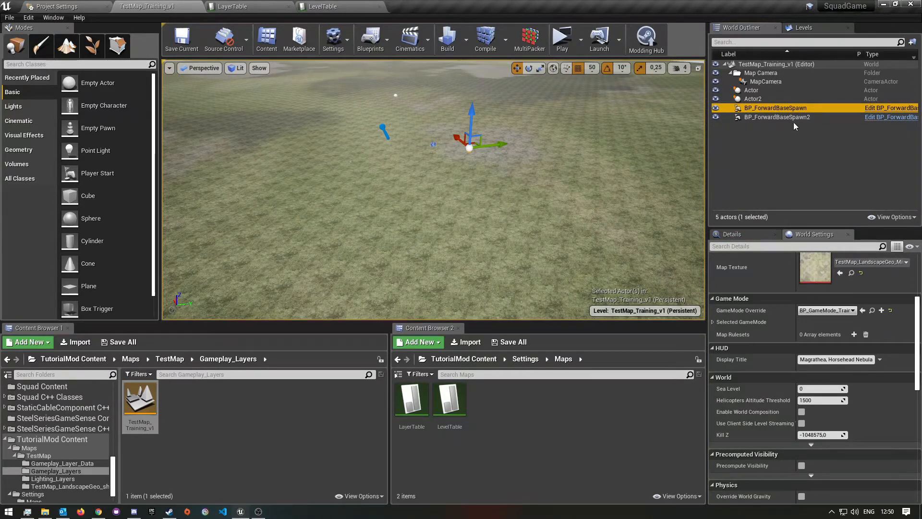
- Switch Content Browser 2 to the game's root Content folder and hide its folder tree
left_click(464, 359)
left_click(398, 374)
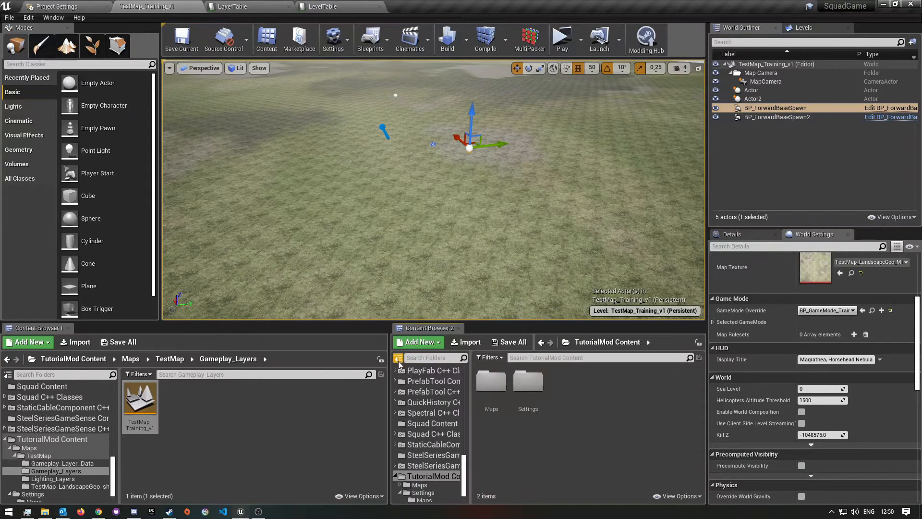
scroll(416, 385, "up", 15)
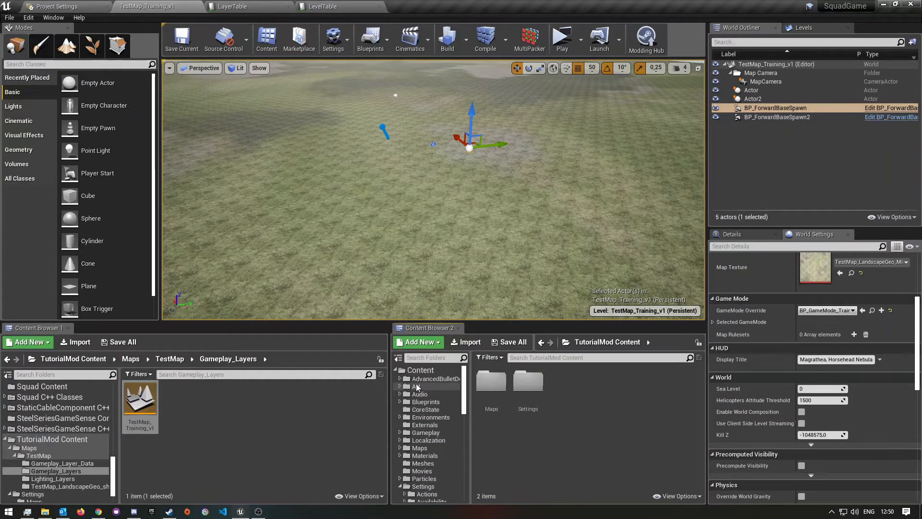
left_click(422, 370)
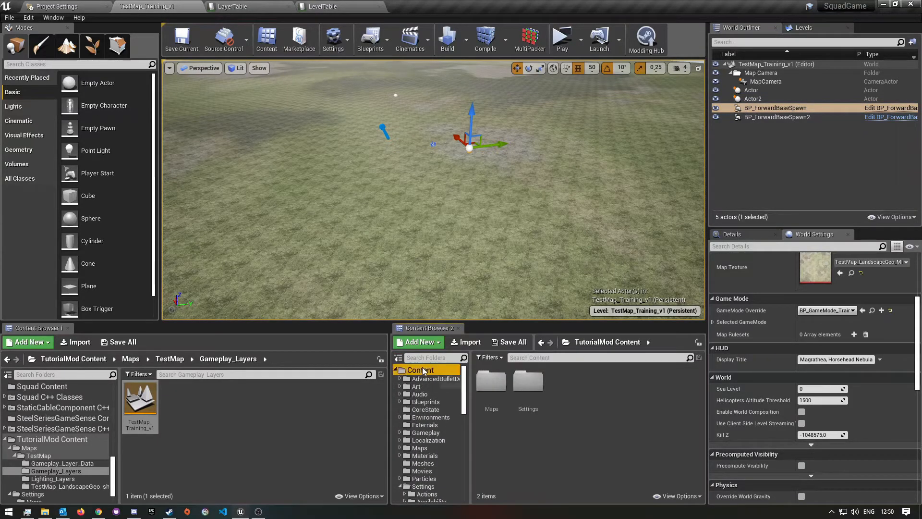
left_click(396, 359)
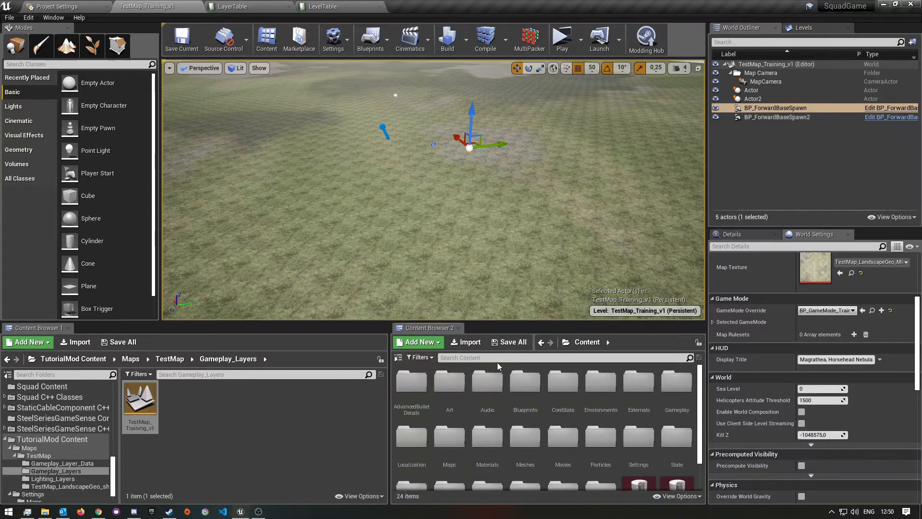
- Look through the game's Blueprints folder and the root Content folder for placeable gameplay assets
double_click(528, 389)
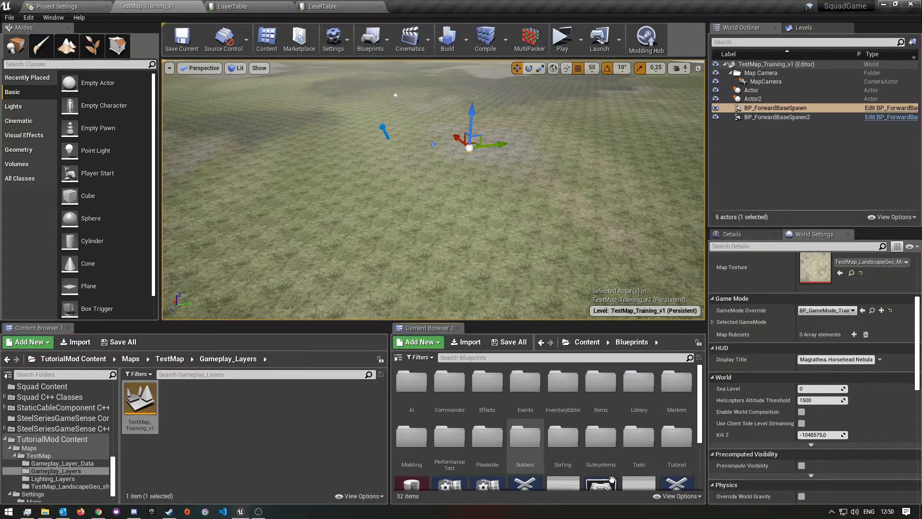
scroll(577, 476, "down", 1)
scroll(584, 461, "up", 2)
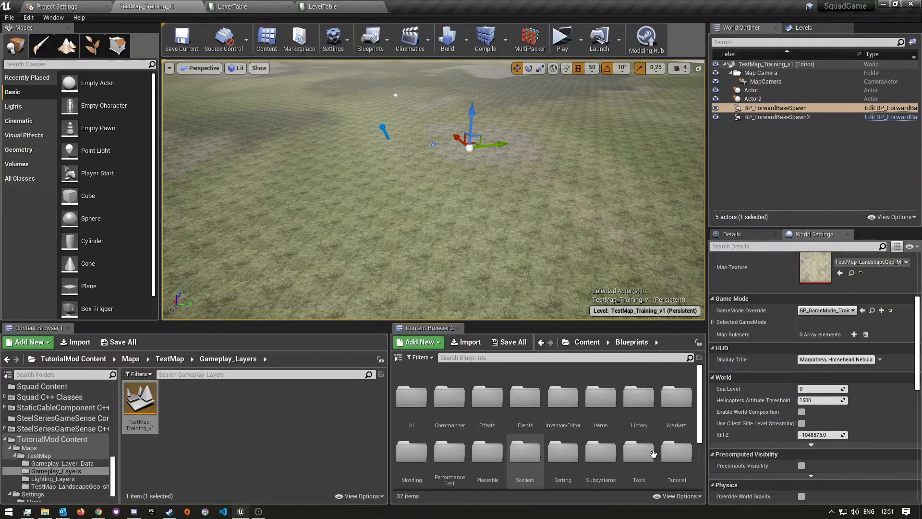
scroll(679, 462, "down", 1)
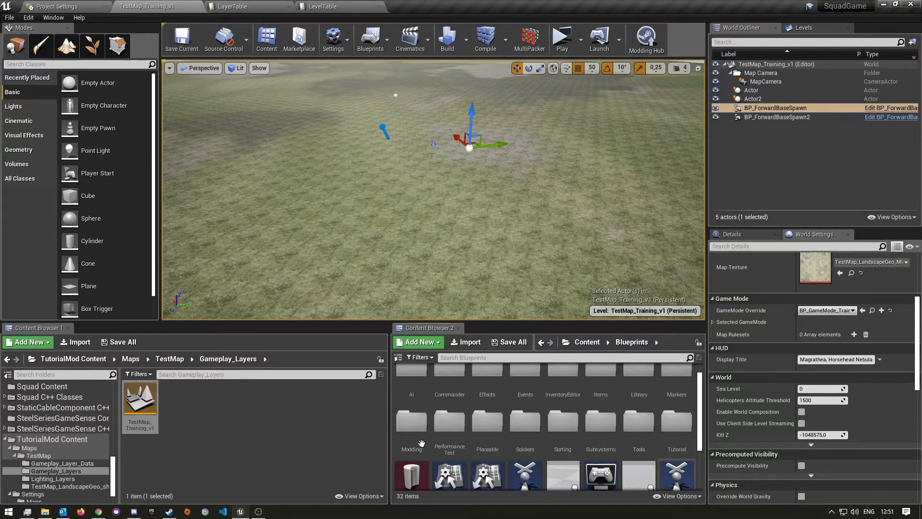
scroll(545, 420, "up", 1)
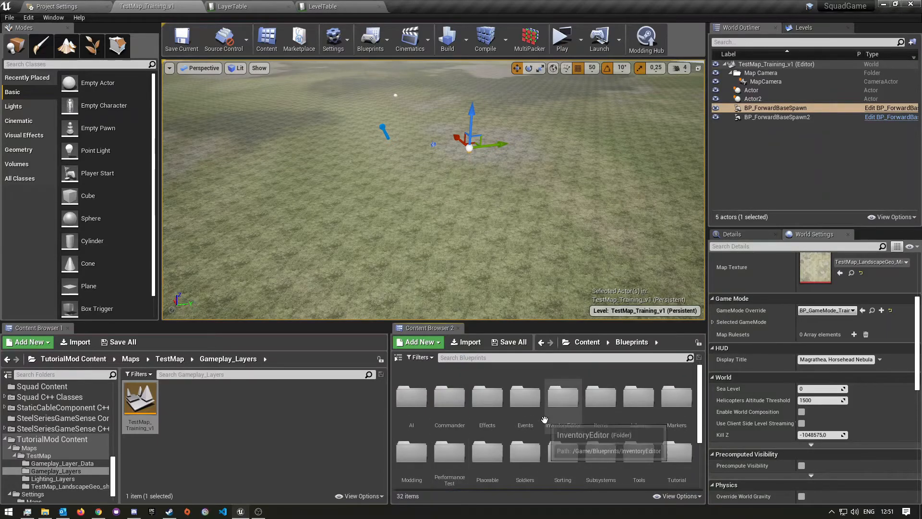
left_click(582, 345)
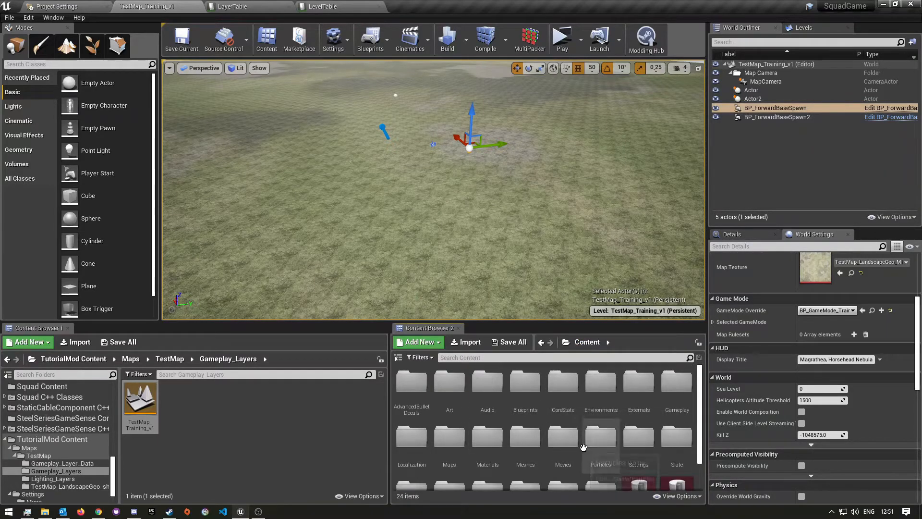
scroll(602, 480, "down", 1)
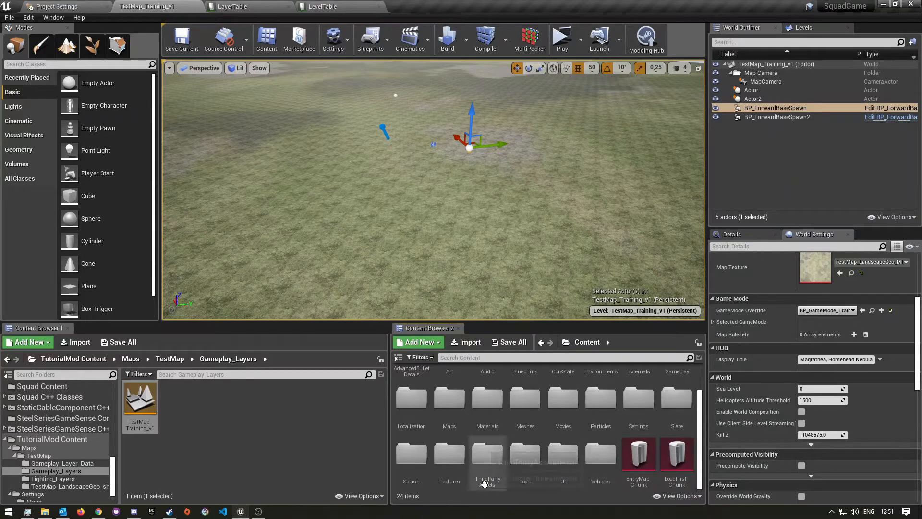
scroll(624, 457, "up", 1)
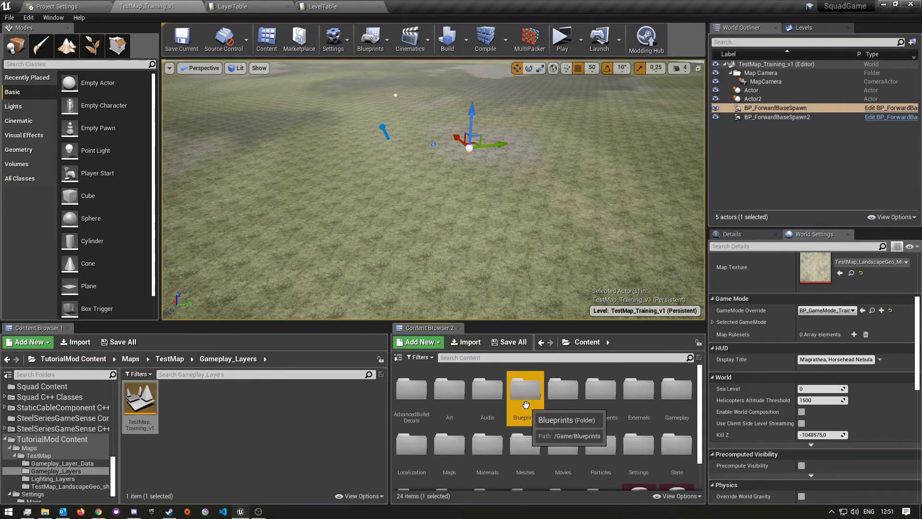
- Look through the Placeable, Soldiers and Items subfolders of the game's Blueprints folder for spawn assets
double_click(531, 414)
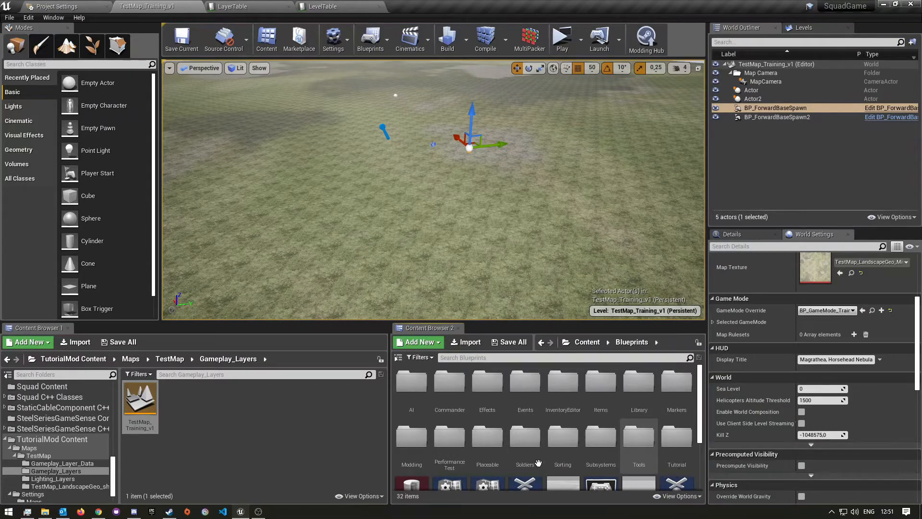
double_click(491, 451)
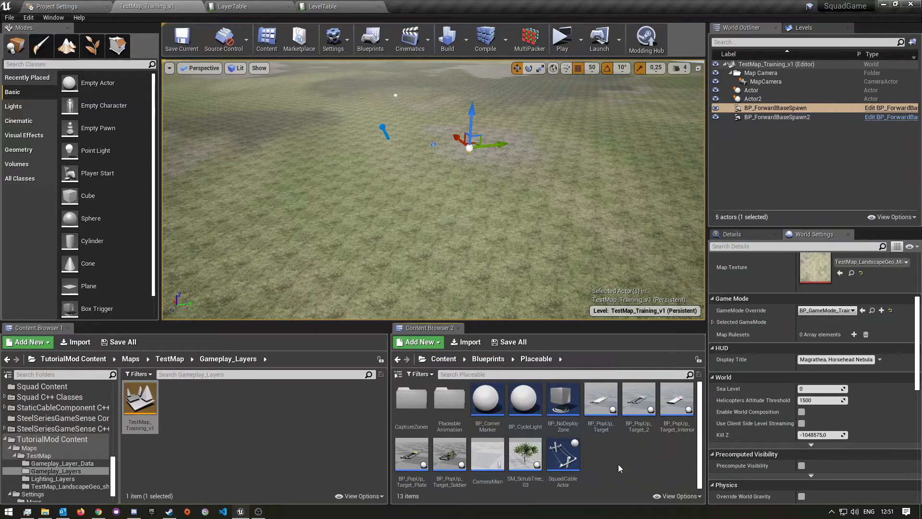
key("alt+Left")
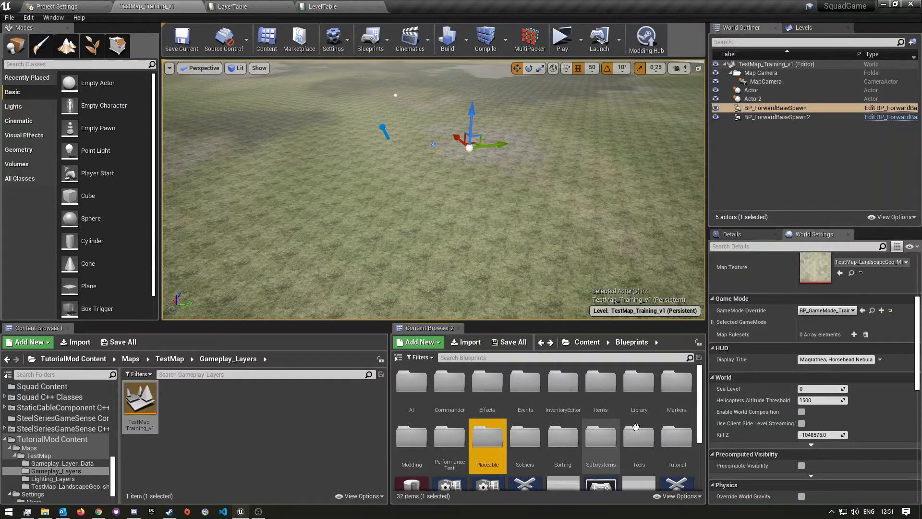
scroll(665, 473, "down", 3)
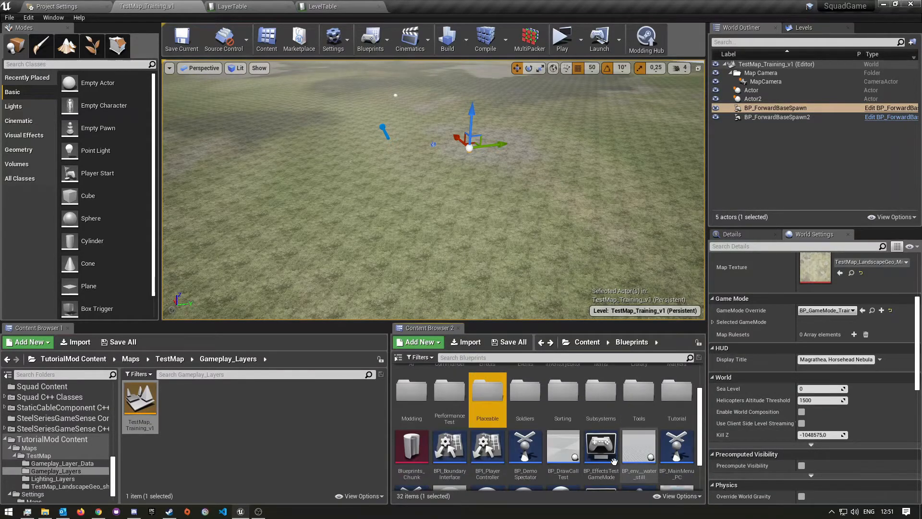
scroll(606, 460, "up", 2)
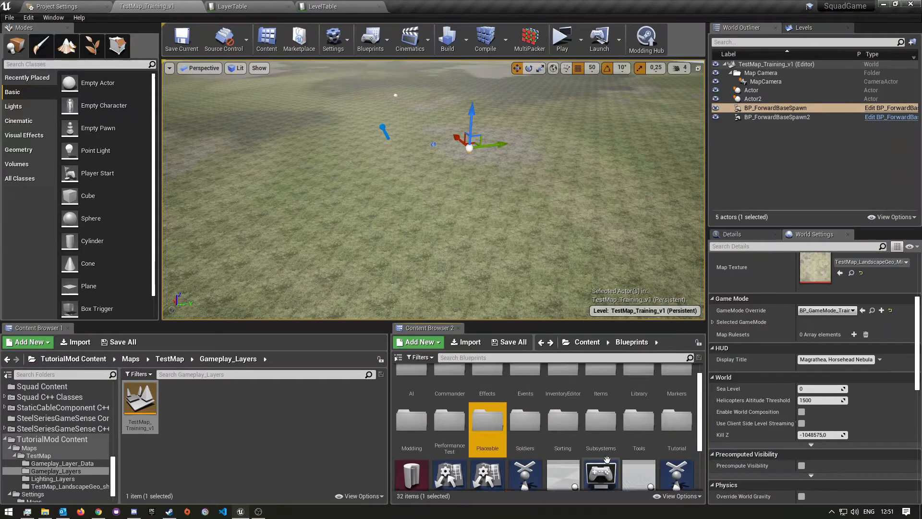
double_click(520, 421)
left_click(487, 359)
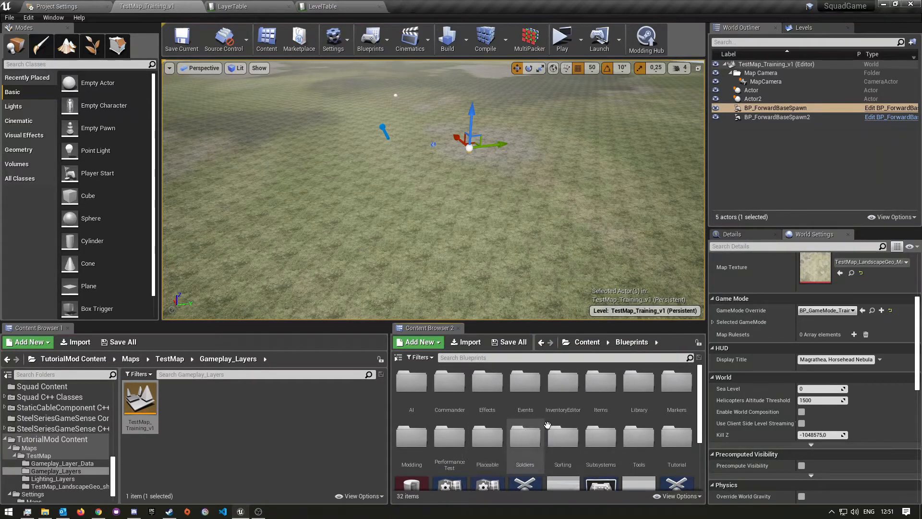
double_click(601, 385)
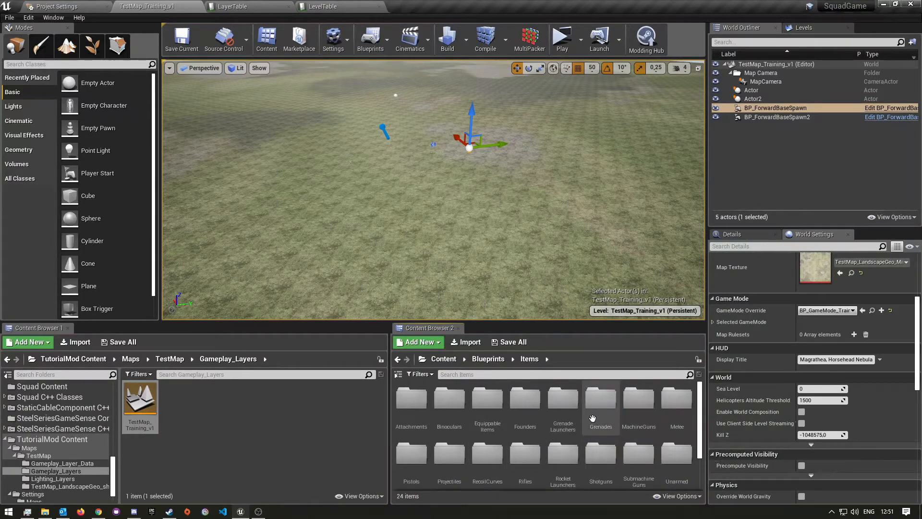
left_click(488, 360)
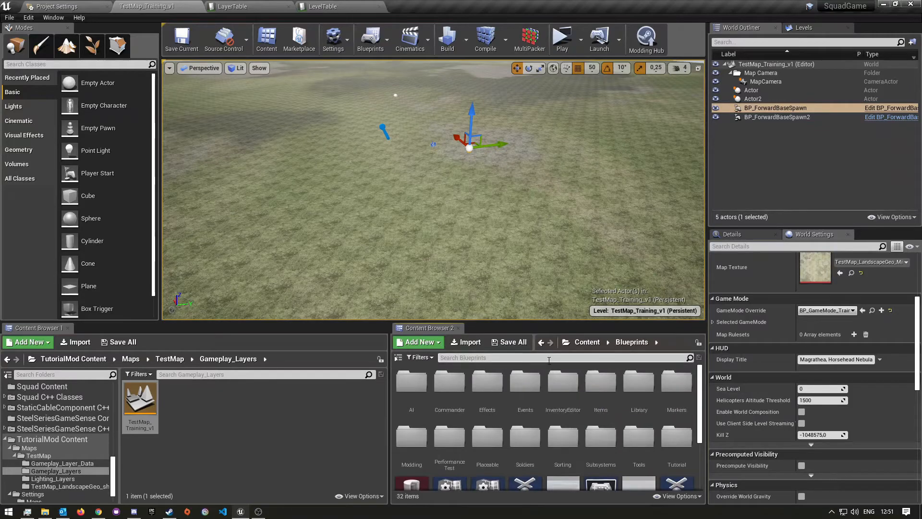
- Look through the Blueprints subfolder of the game's Environments folder and return to the root Content folder
left_click(581, 342)
double_click(597, 402)
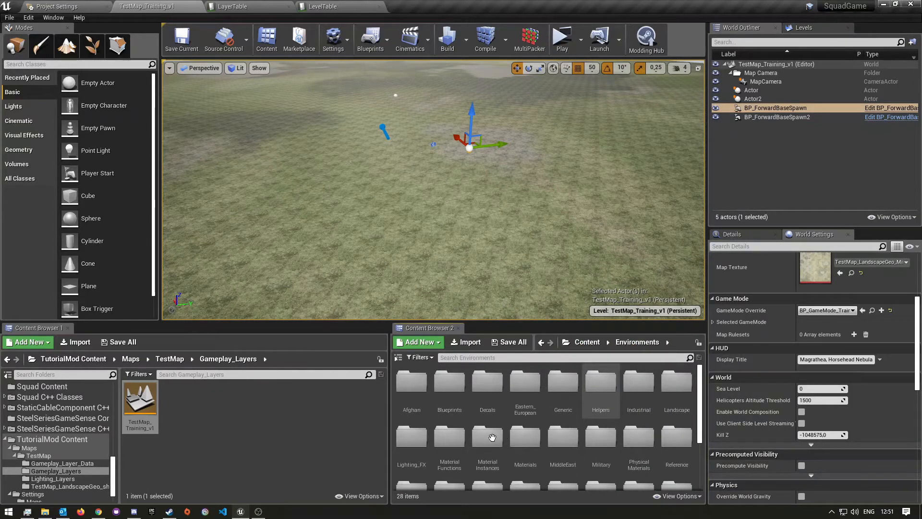
double_click(450, 401)
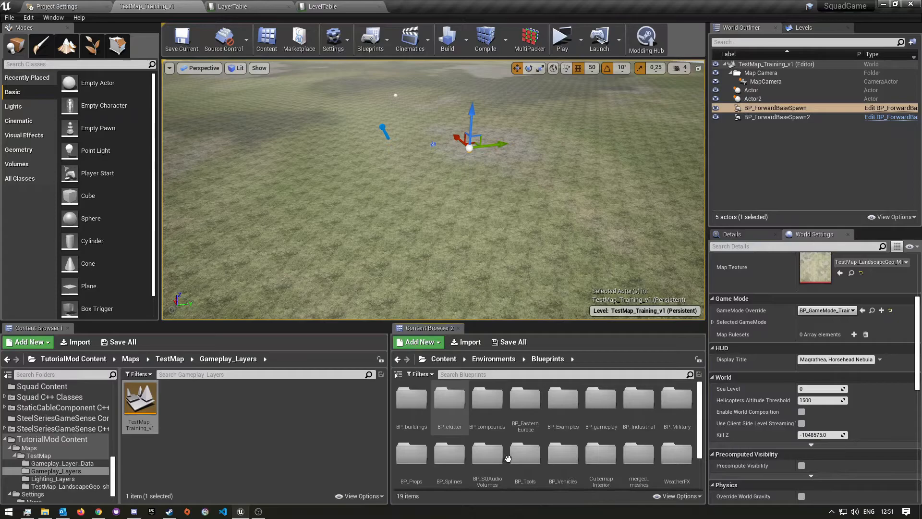
scroll(624, 472, "down", 2)
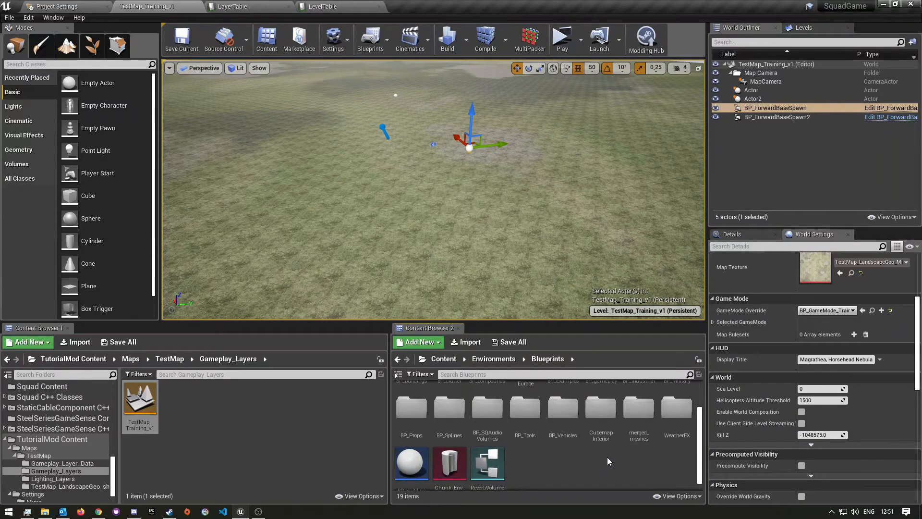
scroll(653, 459, "up", 2)
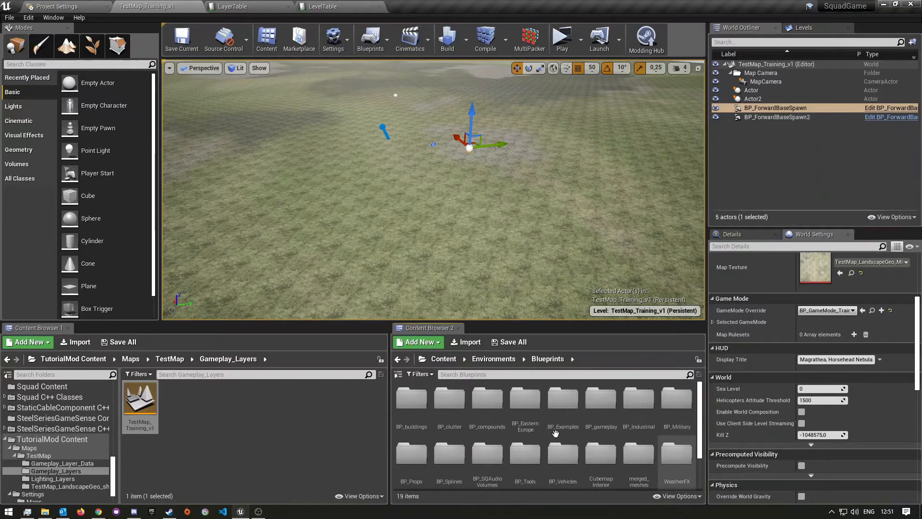
left_click(443, 359)
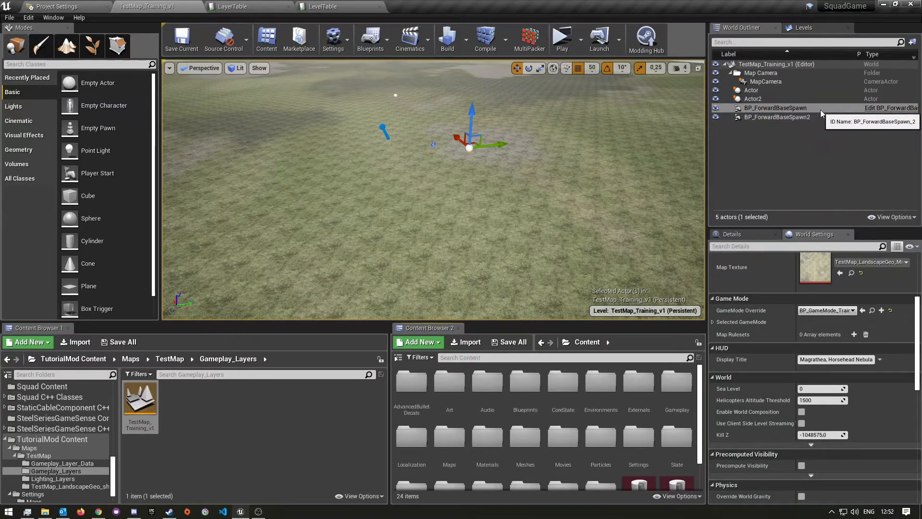
- Open the BP_ForwardBaseSpawn blueprint to view its class defaults, close it and return to the TestMap_Training_v1 level
left_click(882, 108)
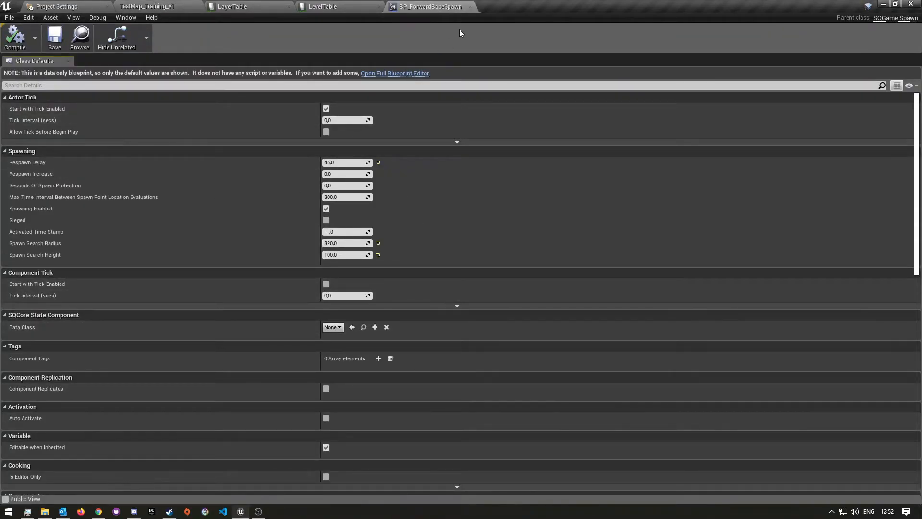
left_click(469, 6)
left_click(89, 5)
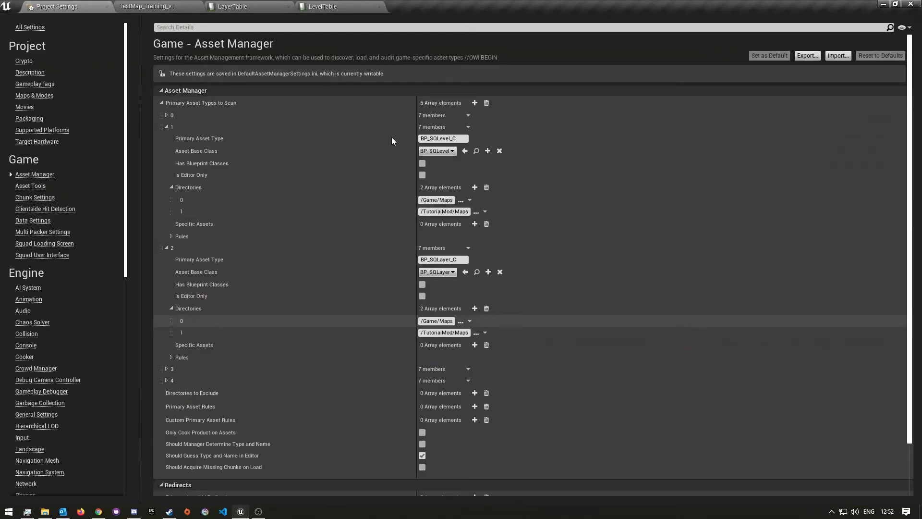
left_click(164, 7)
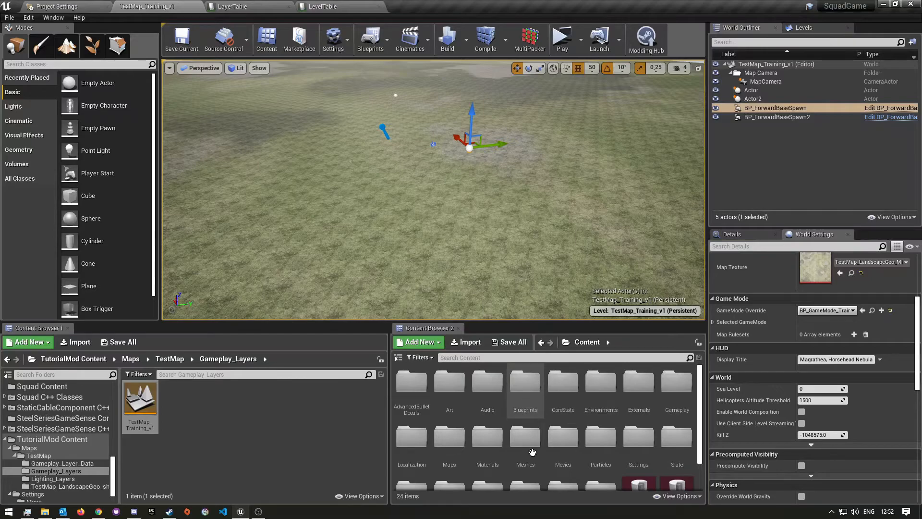
- Open the FOBs folder inside the game's Gameplay folder, which holds the BP_ForwardBaseSpawn blueprint
scroll(560, 476, "down", 1)
scroll(552, 476, "down", 1)
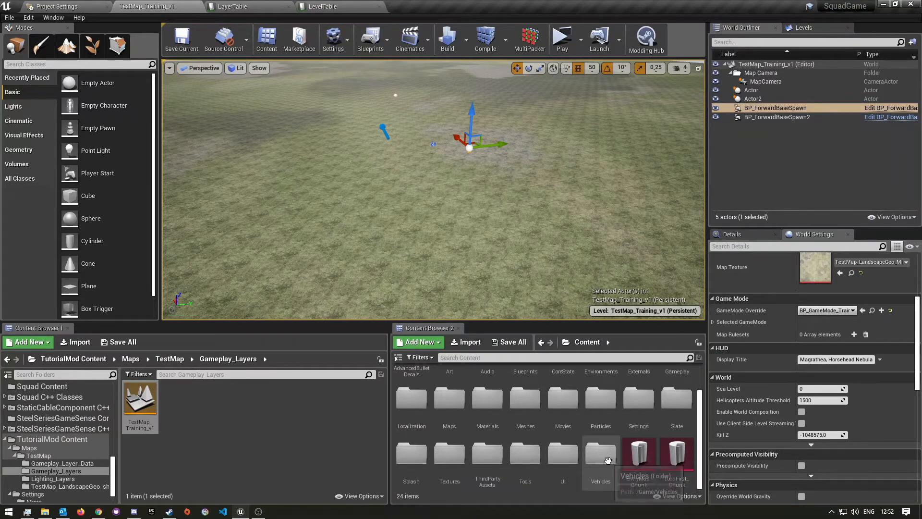
scroll(520, 480, "up", 2)
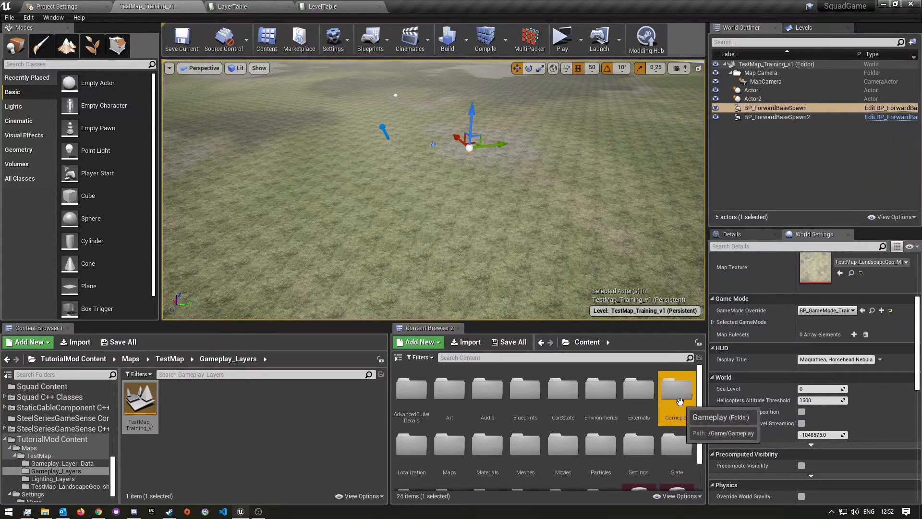
double_click(671, 404)
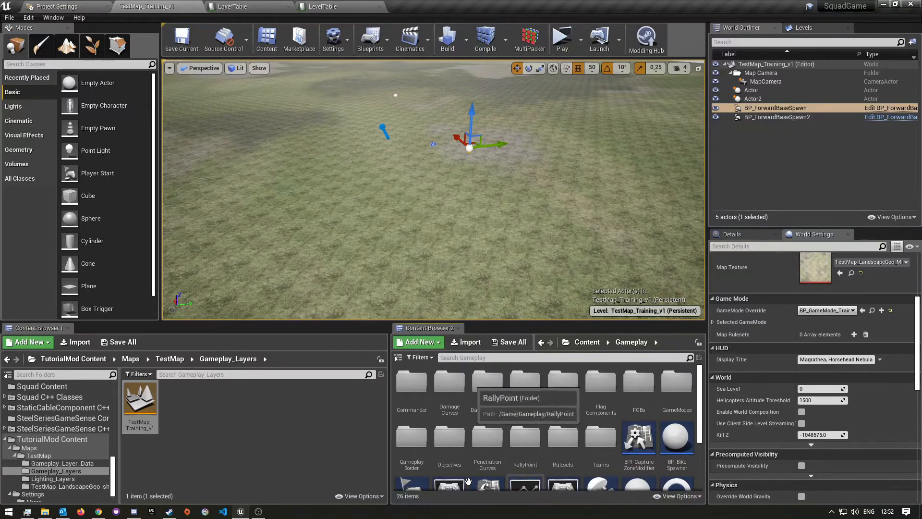
double_click(638, 387)
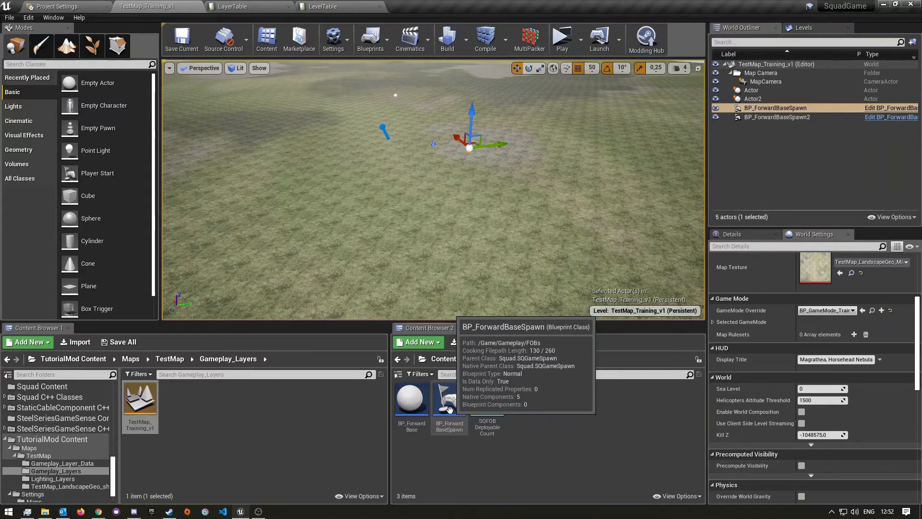
- View the two forward base spawns in the level, selecting BP_ForwardBaseSpawn2 and BP_ForwardBaseSpawn in turn
key("w")
right_click_drag(433, 202, 546, 125)
key("s")
key("d")
key("w")
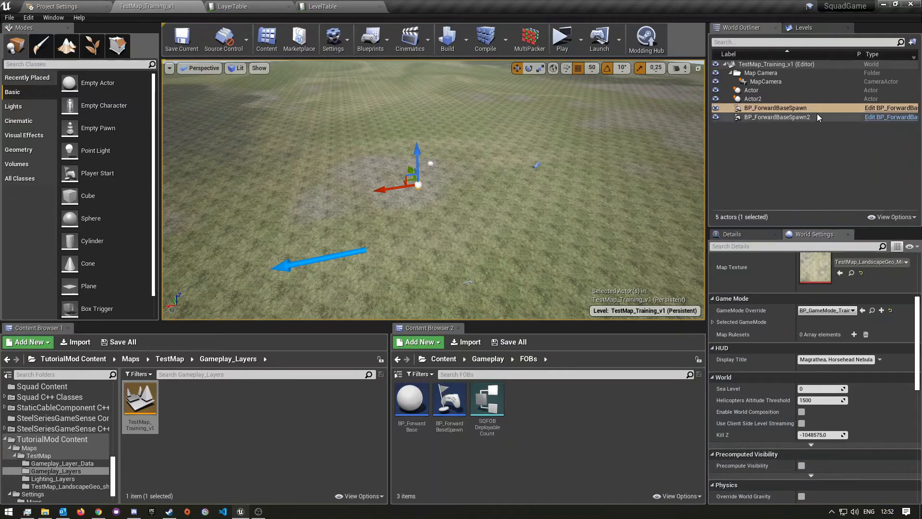
left_click(779, 117)
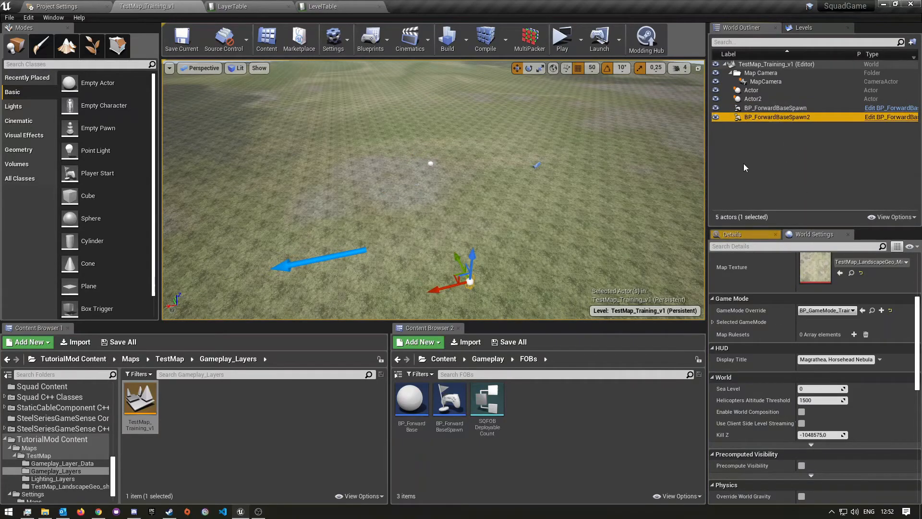
left_click(783, 109)
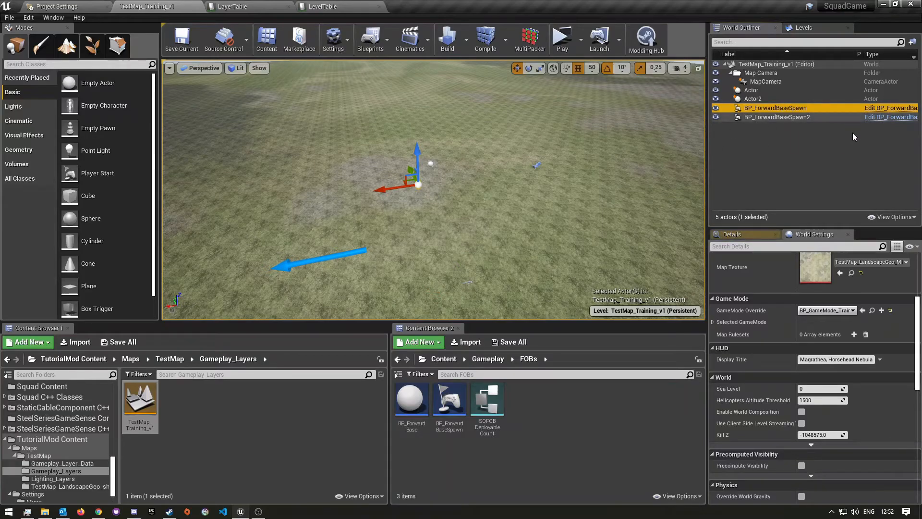
- Examine the Spawning, Spawn and Team properties of BP_ForwardBaseSpawn in its actor details
left_click(728, 233)
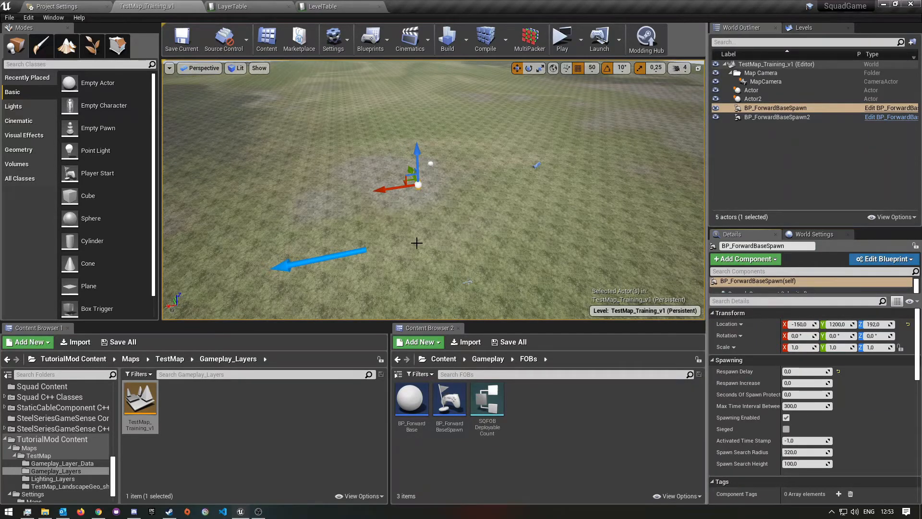
scroll(766, 355, "down", 3)
scroll(753, 347, "up", 3)
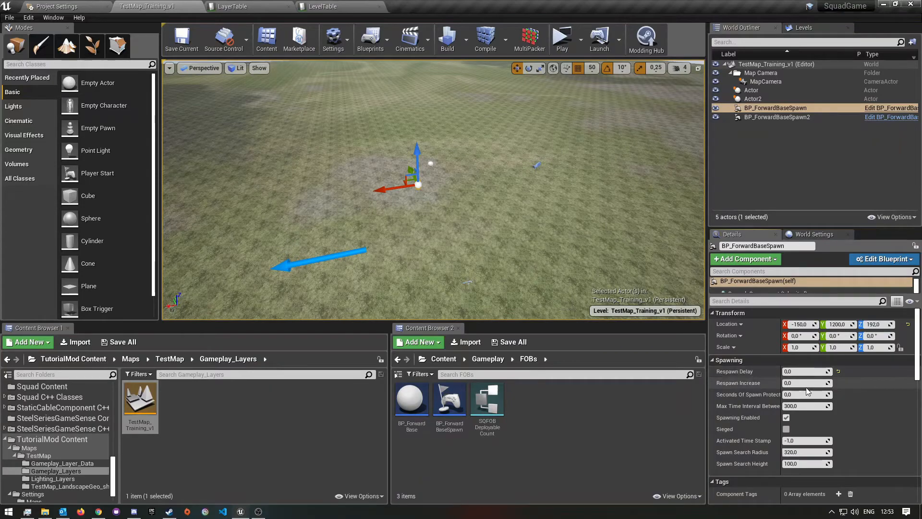
scroll(799, 474, "down", 1)
scroll(800, 472, "down", 12)
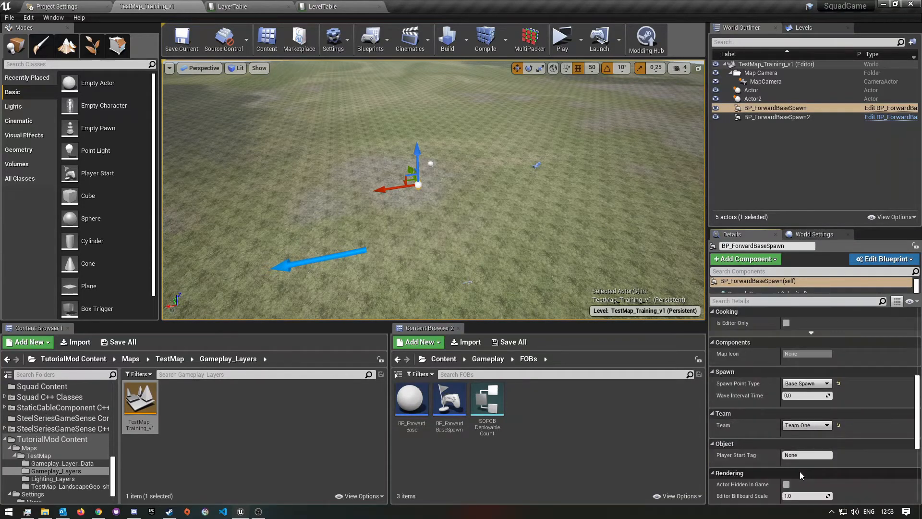
scroll(799, 471, "down", 2)
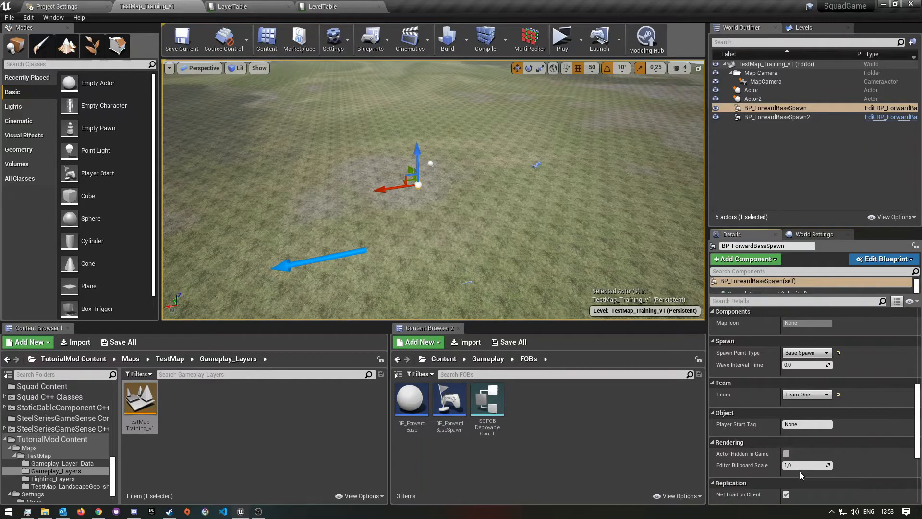
- Check the Spawn Point Type options of BP_ForwardBaseSpawn and compare its Team setting with that of BP_ForwardBaseSpawn2
left_click(828, 354)
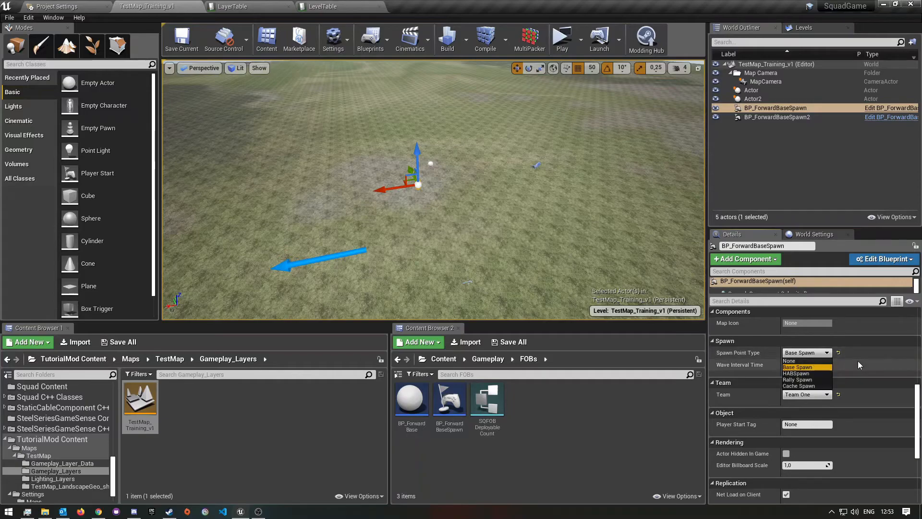
left_click(858, 362)
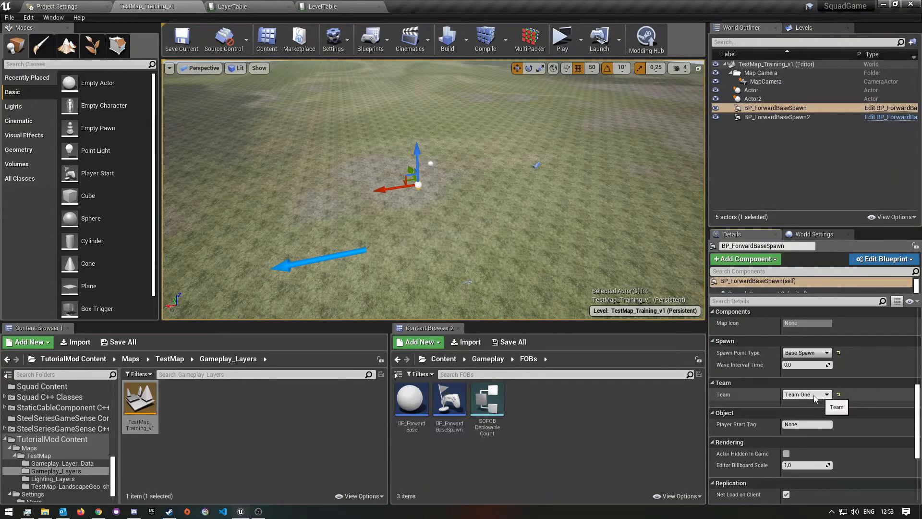
left_click(793, 117)
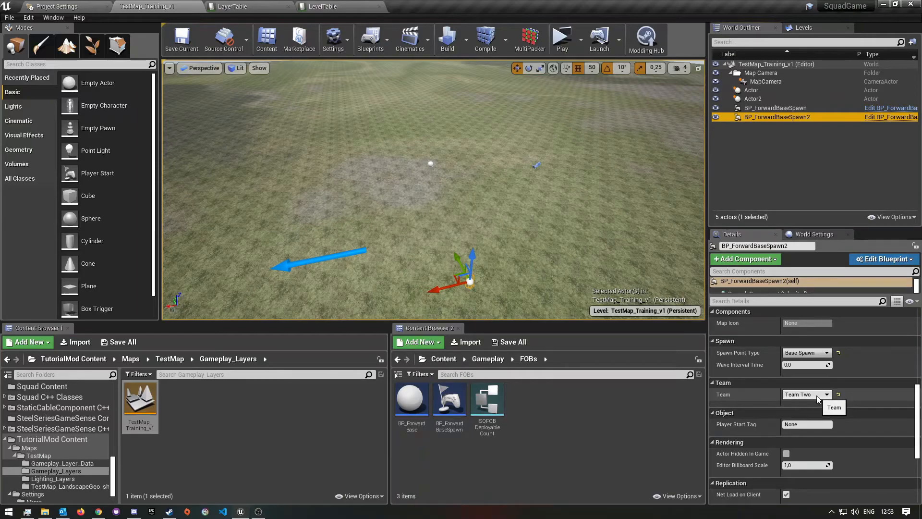
left_click(771, 108)
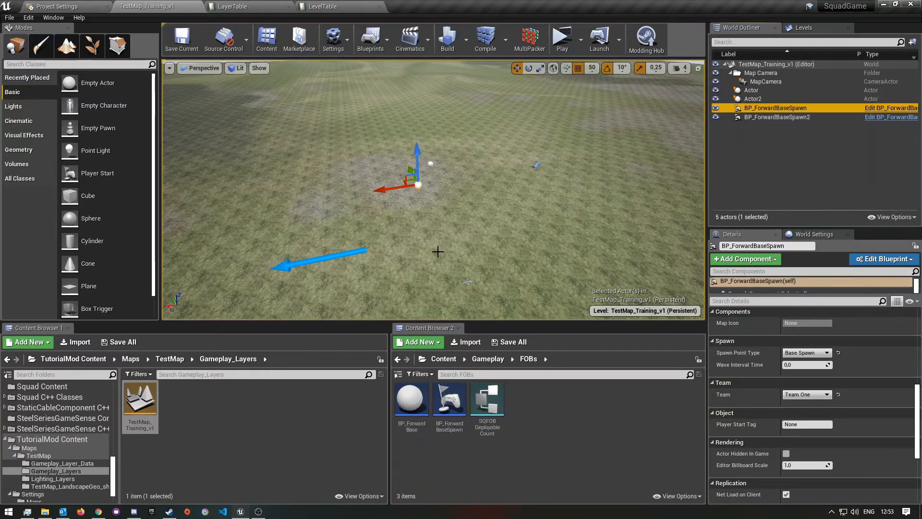
- Run the training layer in a standalone game preview, maximize it and show the map on the team selection screen
right_click_drag(334, 247, 424, 116)
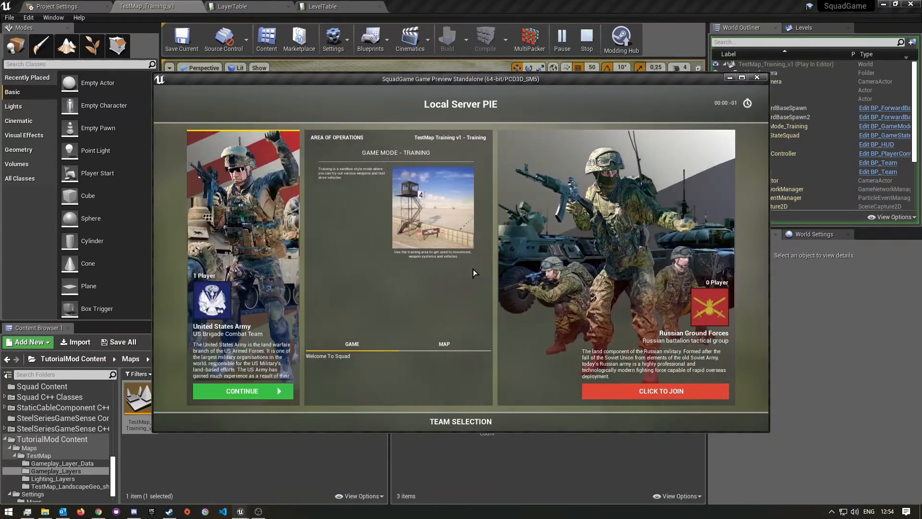
key("super")
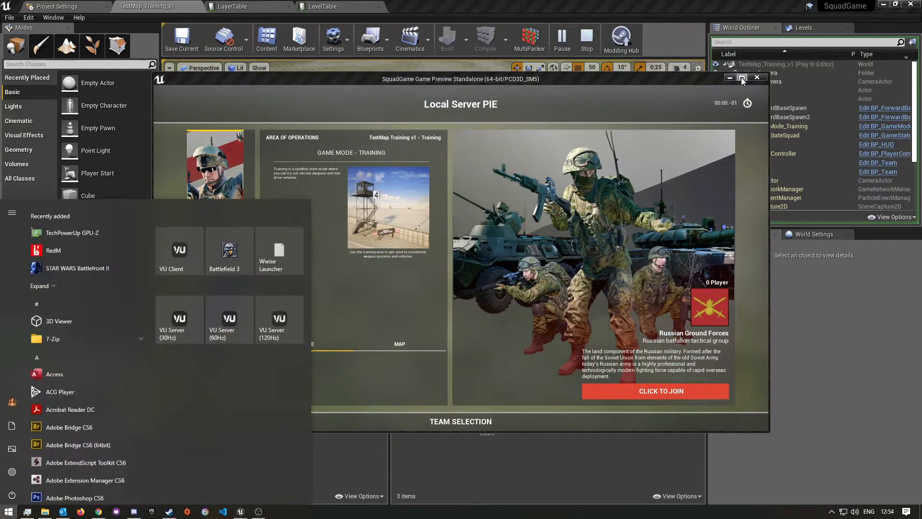
left_click(742, 77)
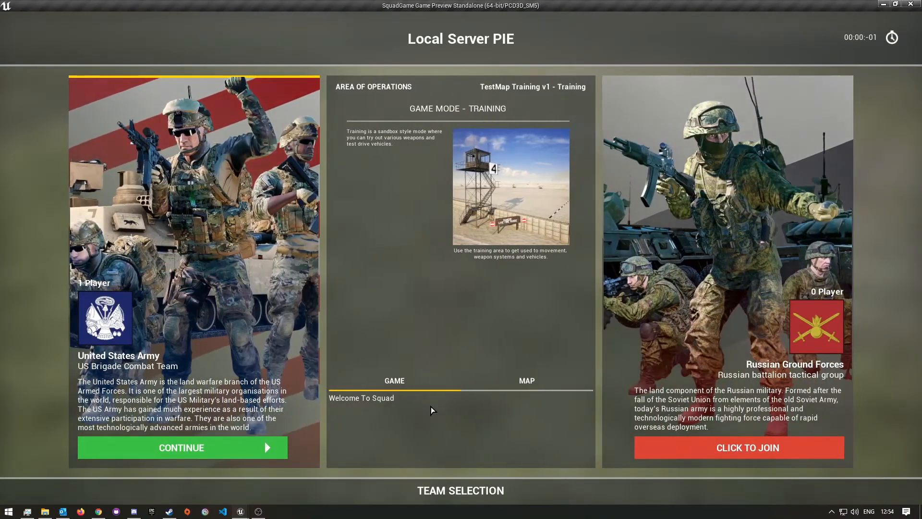
left_click(483, 390)
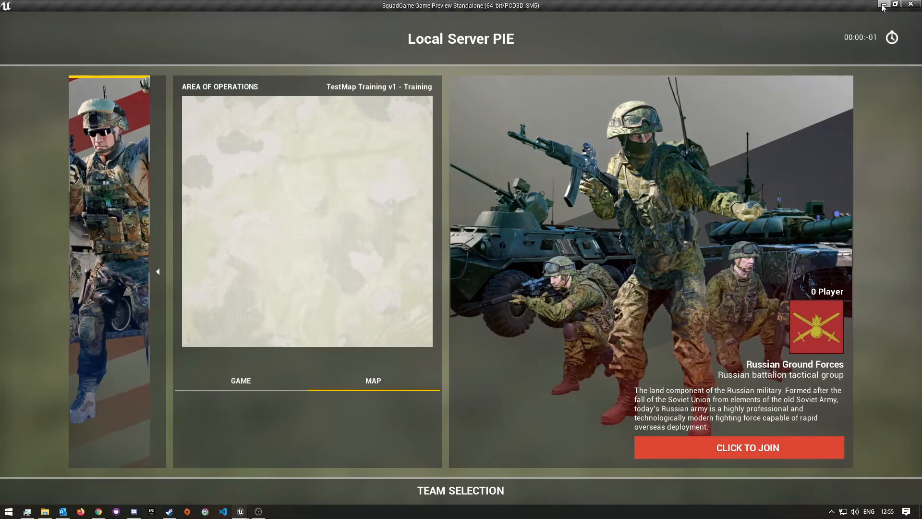
- Locate the TestMap data asset in the mod's TestMap folder, then return to the running game preview
left_click(883, 4)
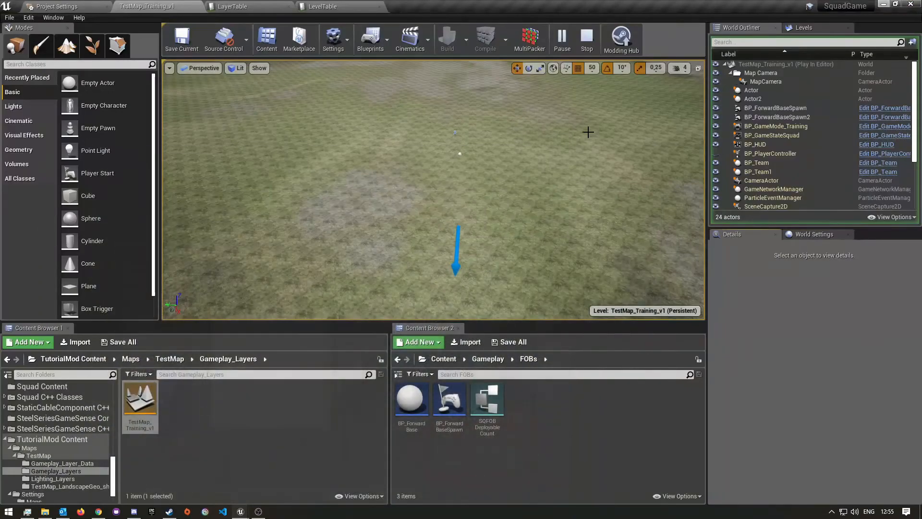
left_click(175, 362)
left_click(286, 390)
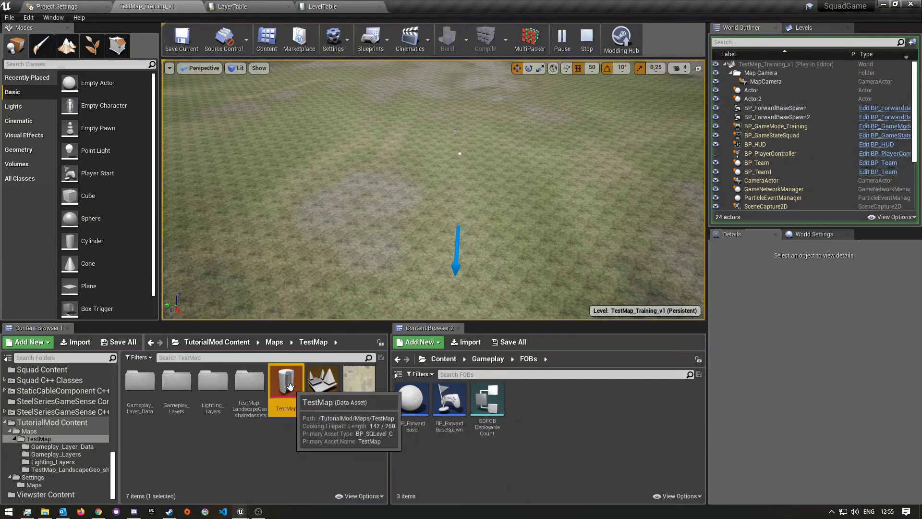
left_click(241, 513)
left_click(231, 498)
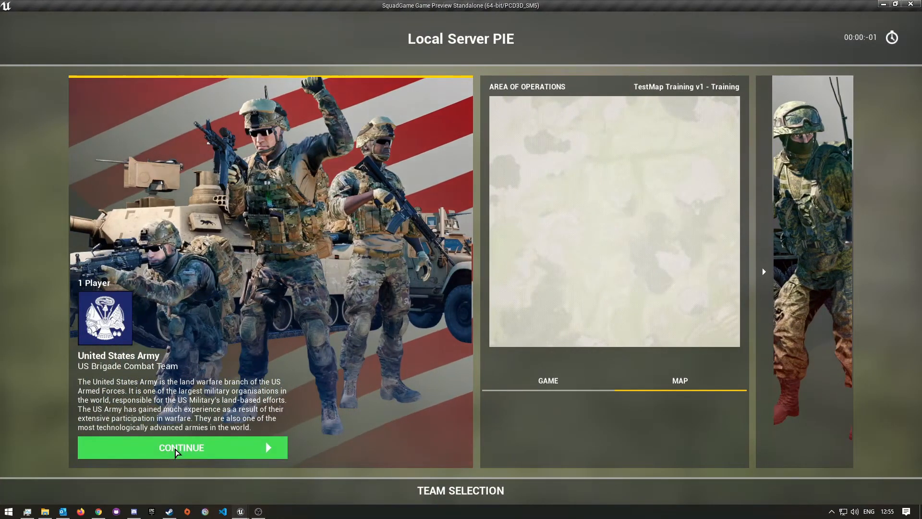
- Deploy with the United States Army at the Main Base as leader of a newly created squad
left_click(174, 449)
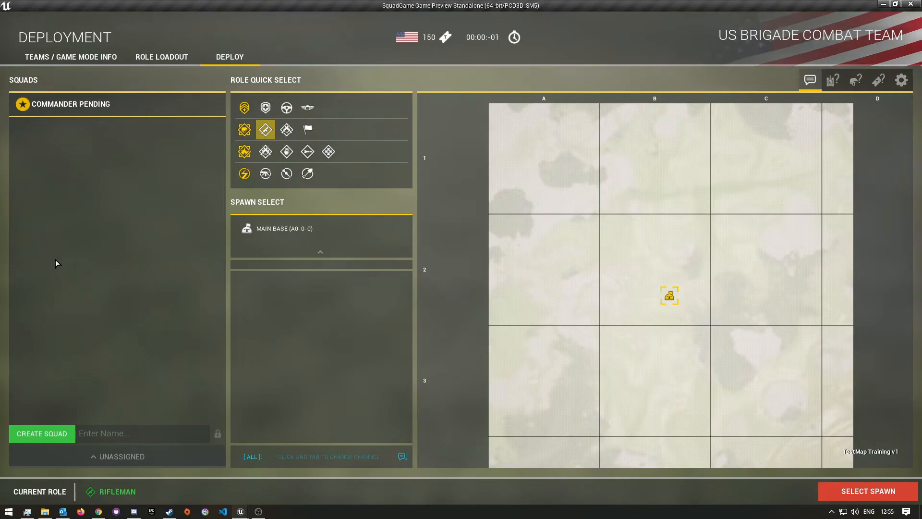
left_click(51, 434)
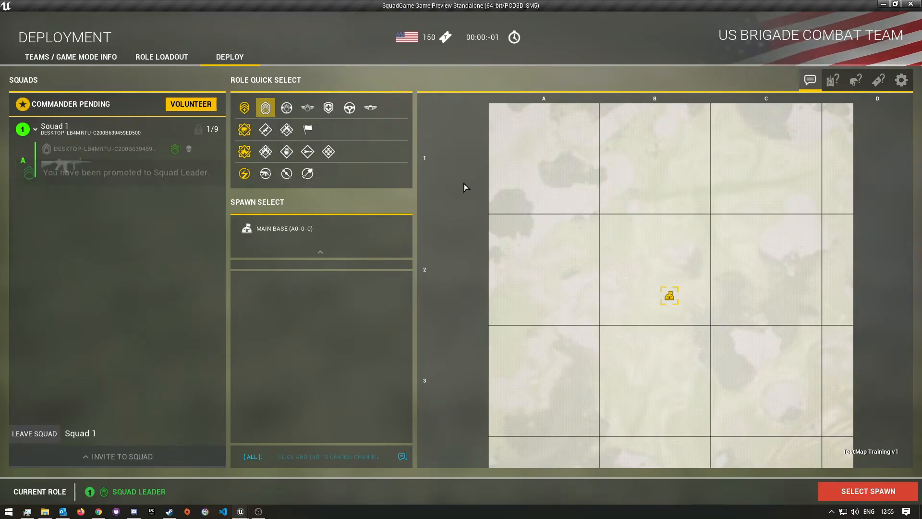
left_click(670, 297)
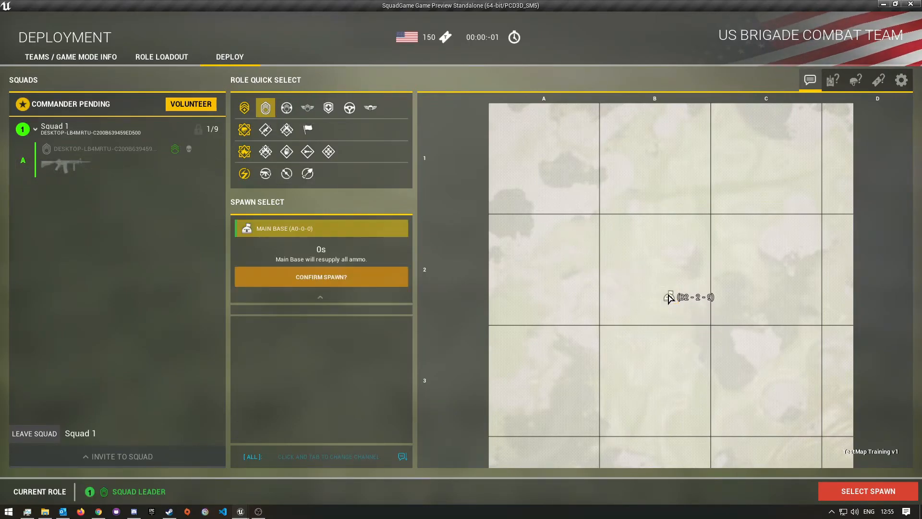
left_click(326, 279)
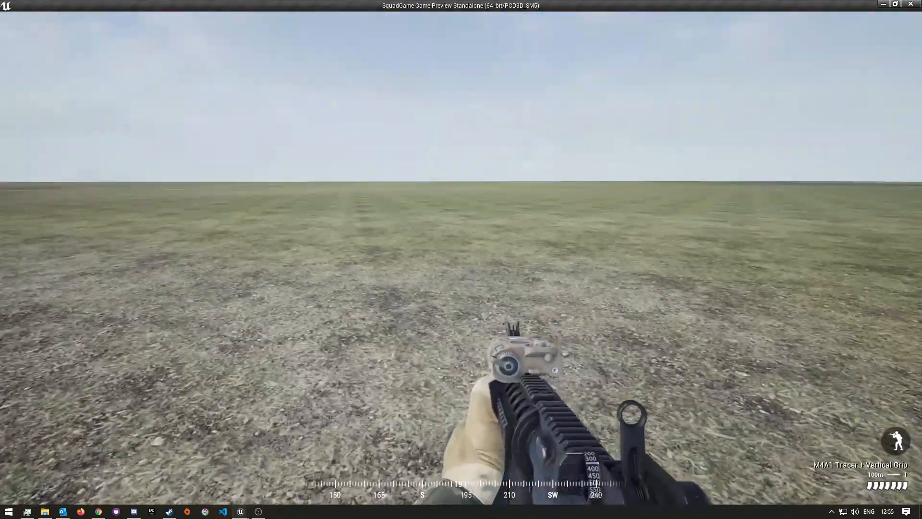
- Check the player position and main base marker on the deployment screen and in-game map while running around the level
key("Return")
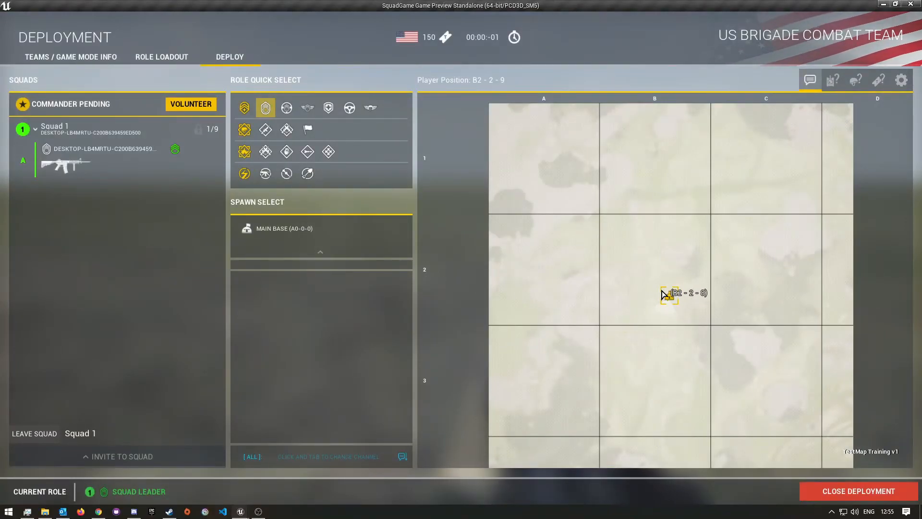
key("Return")
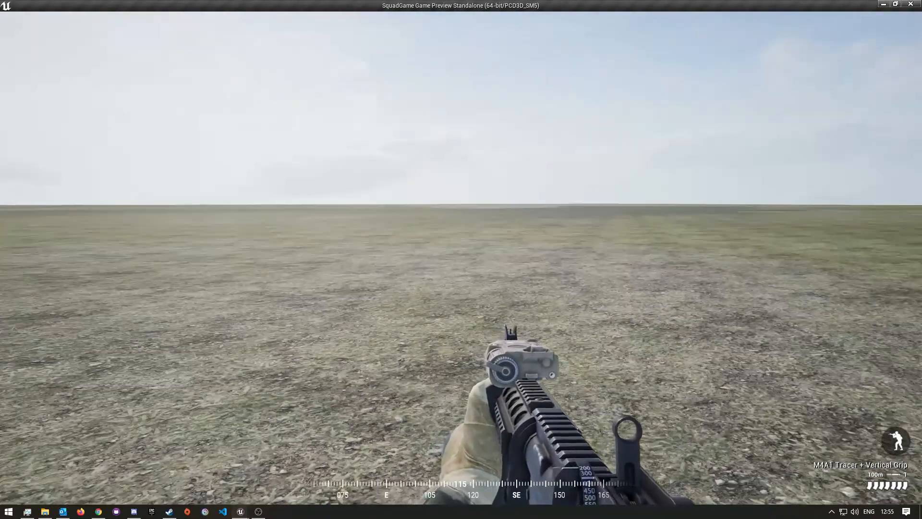
key("m")
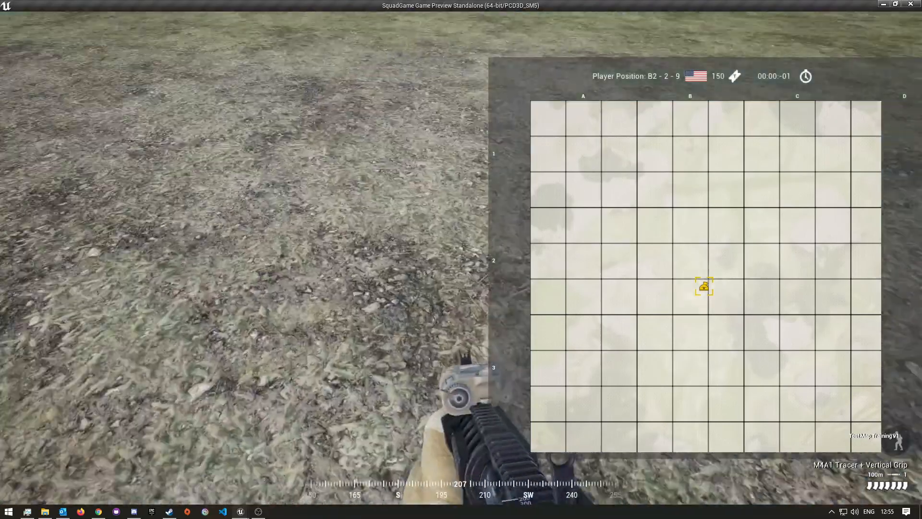
key("shift+w")
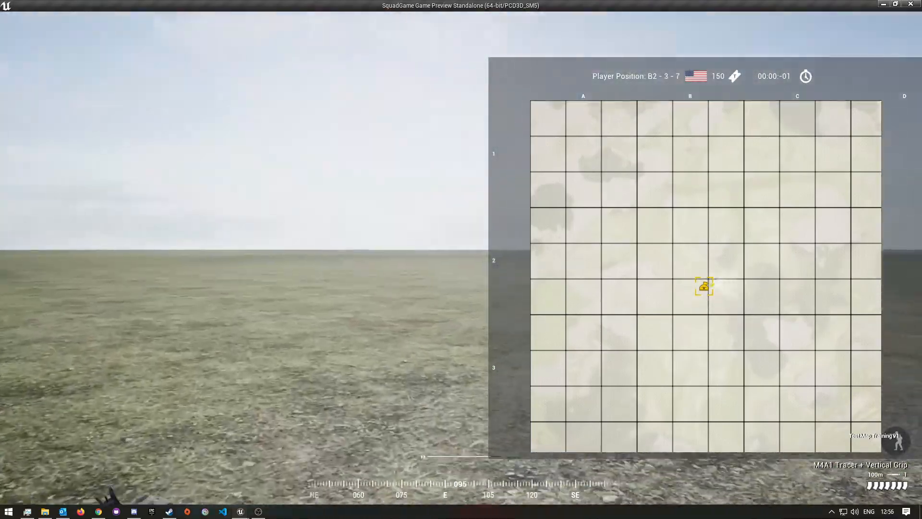
scroll(705, 277, "up", 3)
scroll(706, 276, "down", 3)
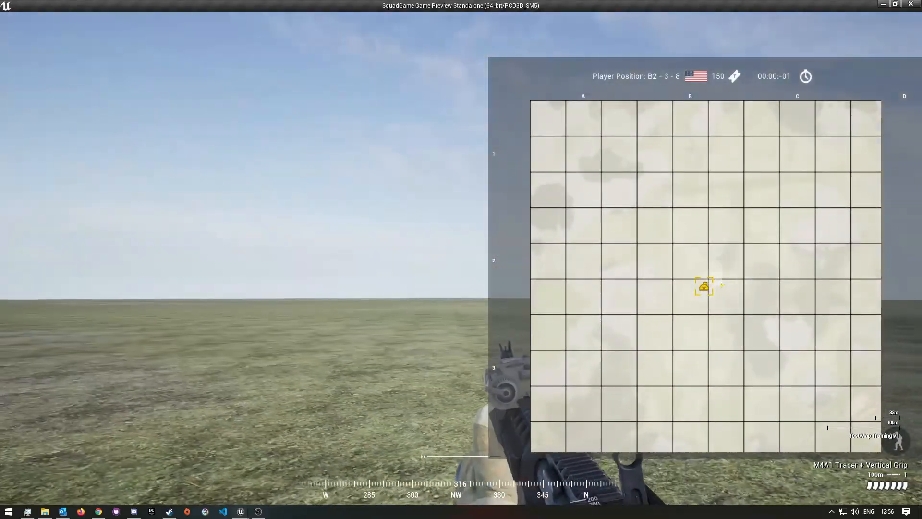
key("m")
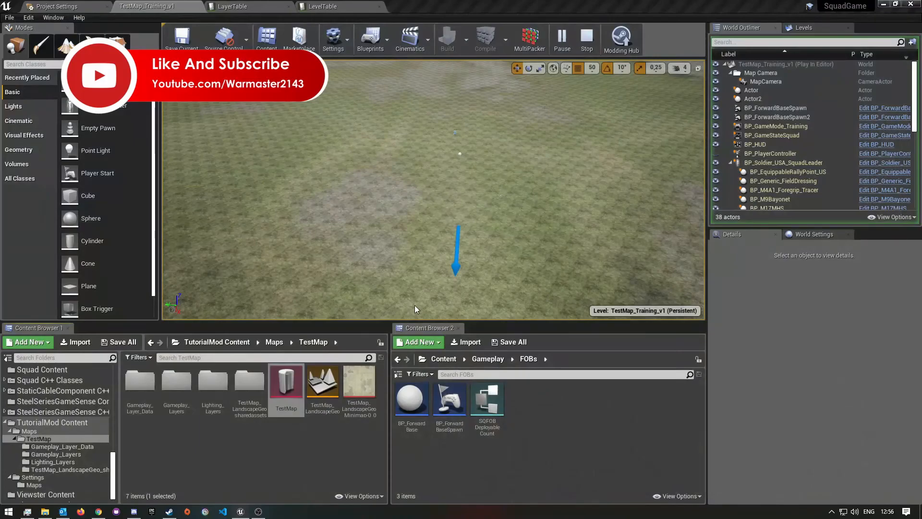
- End the game preview session and close the message log
key("Escape")
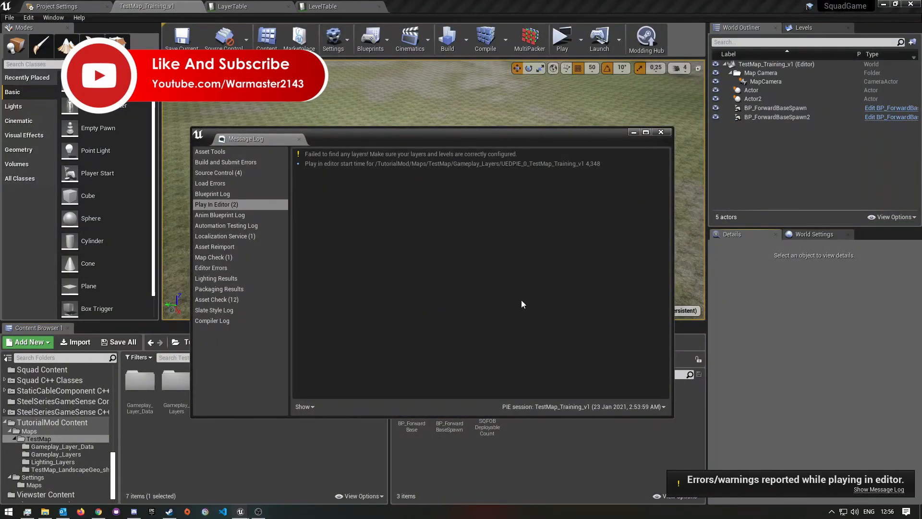
left_click(669, 132)
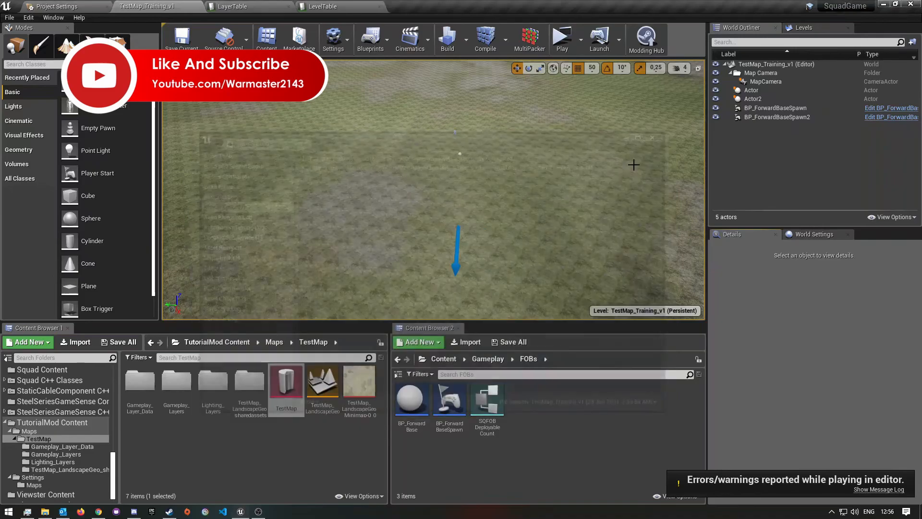
right_click_drag(480, 229, 606, 214)
key("a")
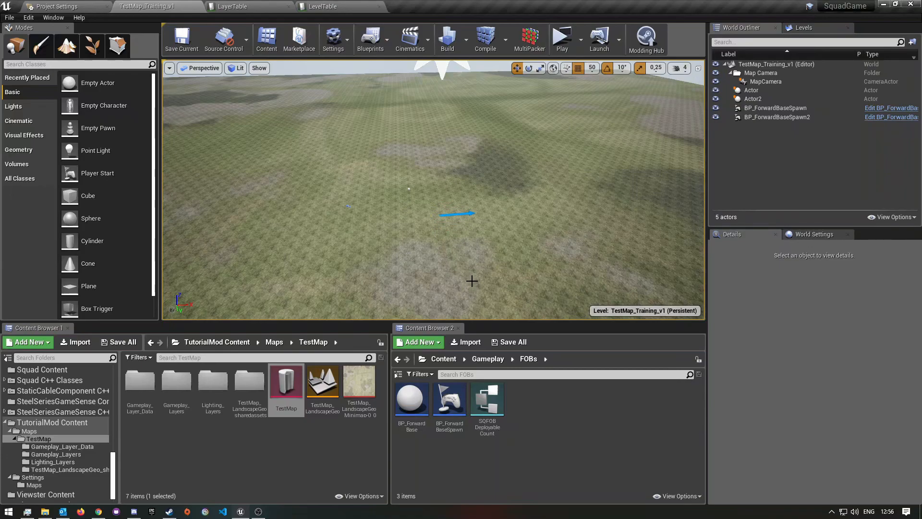
right_click_drag(476, 266, 488, 248)
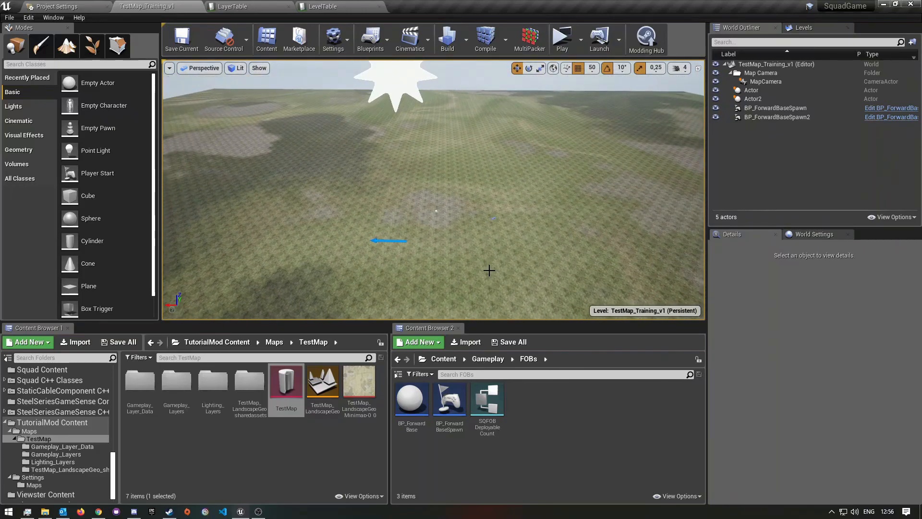